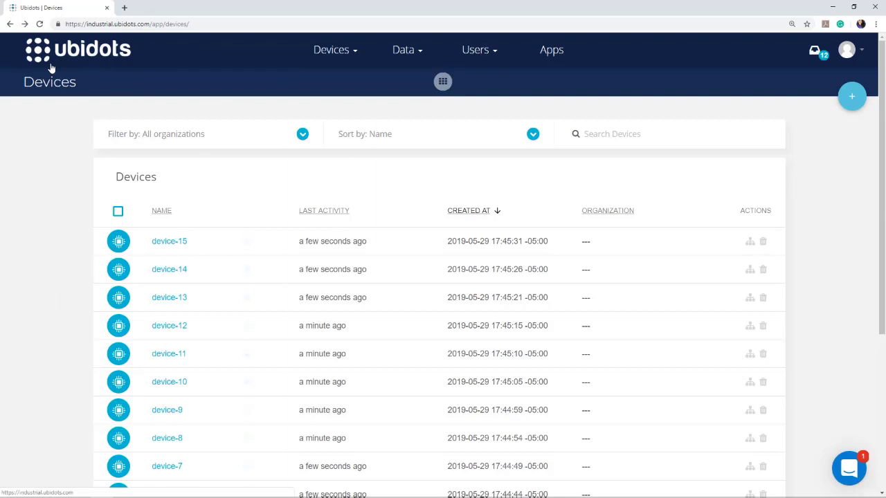
Look over the Devices list down to device-15, then go to the Apps page.
{"action": "scroll", "coordinate": [54, 266], "scroll_direction": "down", "scroll_amount": 3}
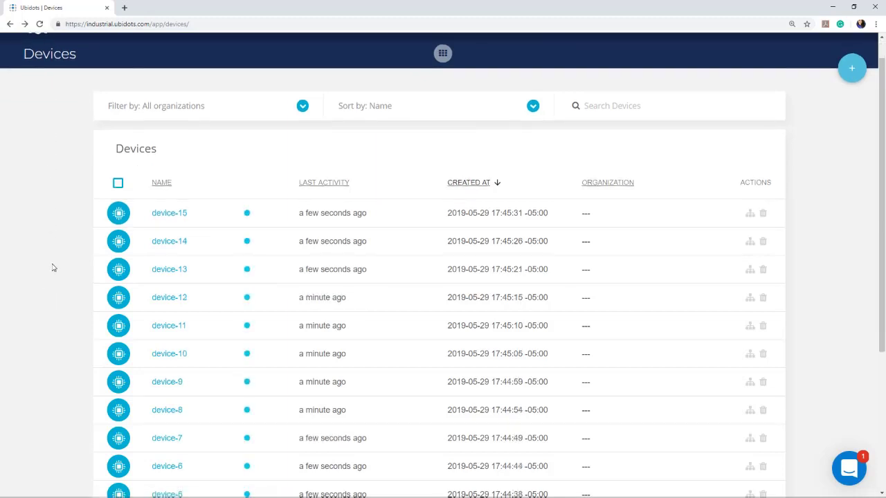
{"action": "scroll", "coordinate": [53, 266], "scroll_direction": "down", "scroll_amount": 1}
{"action": "scroll", "coordinate": [54, 266], "scroll_direction": "up", "scroll_amount": 4}
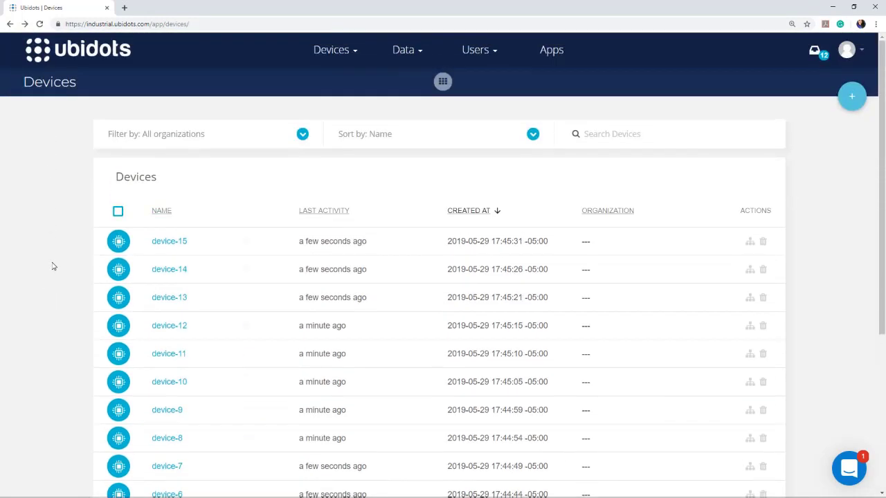
{"action": "left_click", "coordinate": [547, 54]}
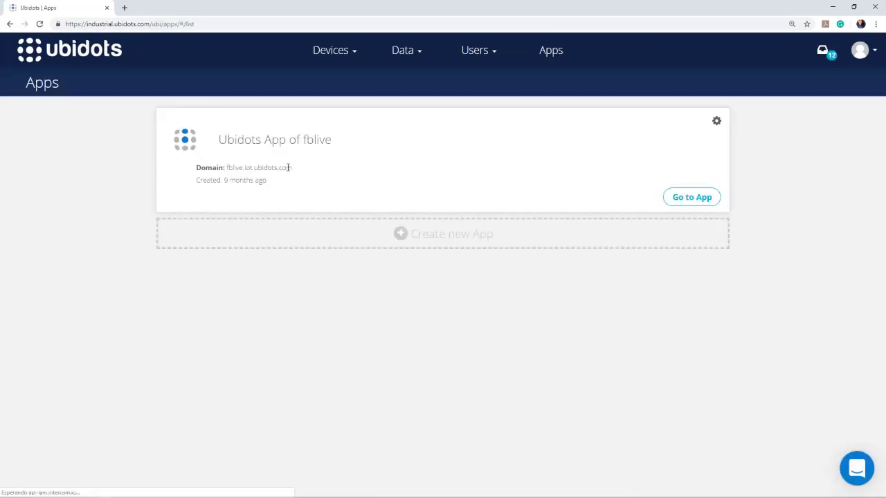
Select the app's domain fblive.iot.ubidots.com on the Apps page.
{"action": "left_click_drag", "start_coordinate": [296, 173], "coordinate": [233, 174]}
{"action": "left_click", "coordinate": [228, 173]}
{"action": "double_click", "coordinate": [226, 172]}
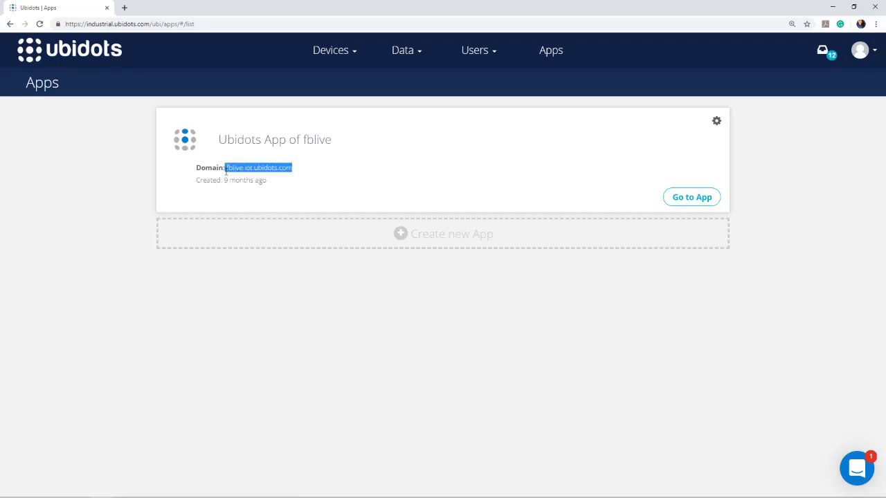
{"action": "left_click", "coordinate": [64, 248]}
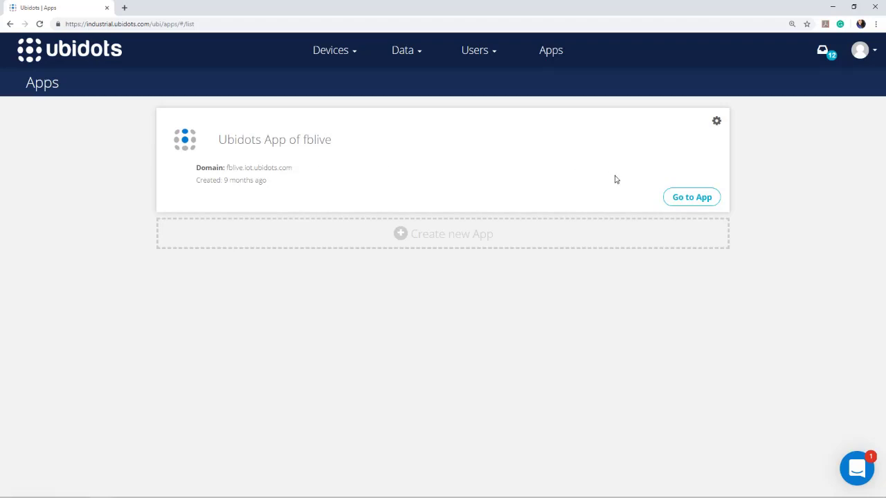
Preview the app's Winterfell sign-in page, close it, and go to the Organizations page.
{"action": "left_click", "coordinate": [688, 200]}
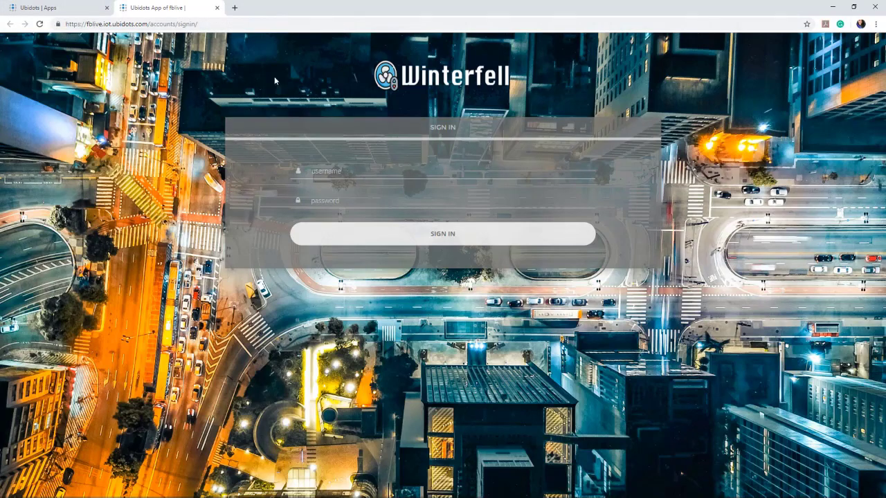
{"action": "left_click", "coordinate": [217, 8]}
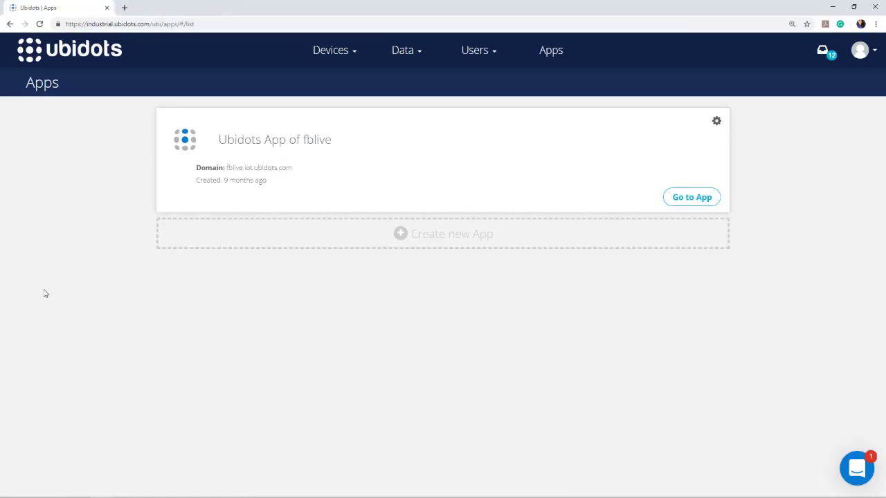
{"action": "left_click", "coordinate": [471, 52]}
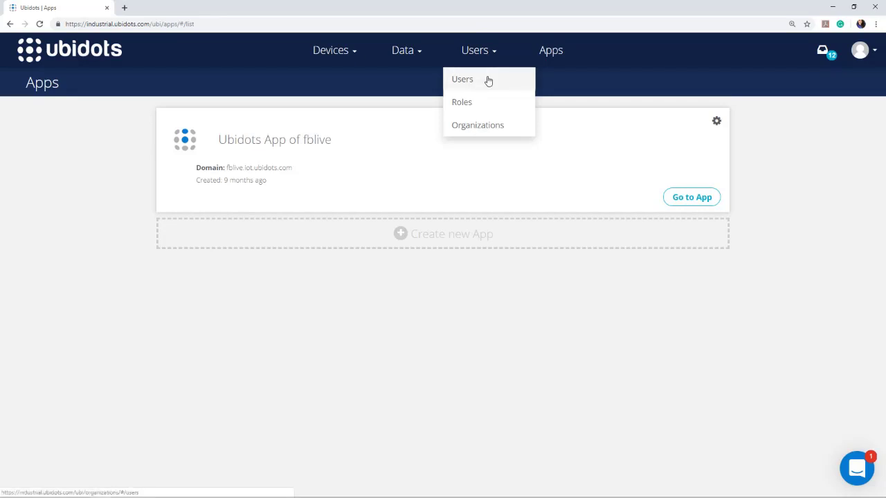
{"action": "left_click", "coordinate": [499, 127]}
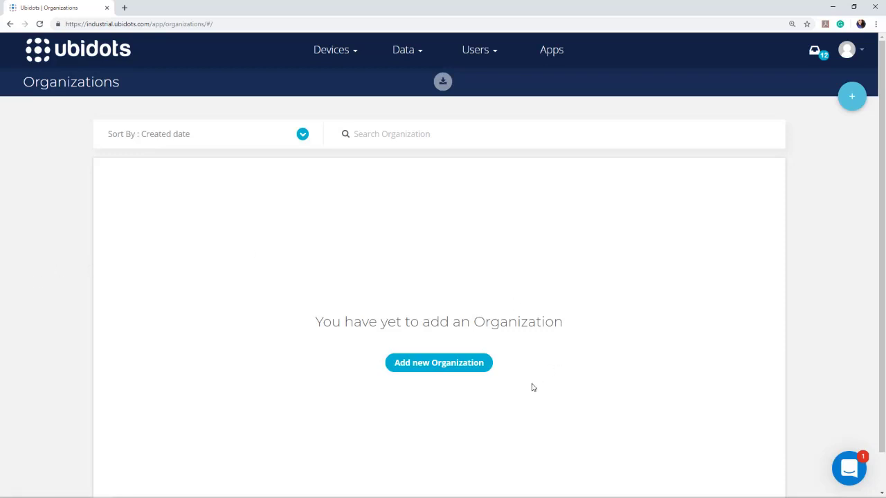
Add an organization named 'My First Customer' and open its General information settings.
{"action": "left_click", "coordinate": [428, 372]}
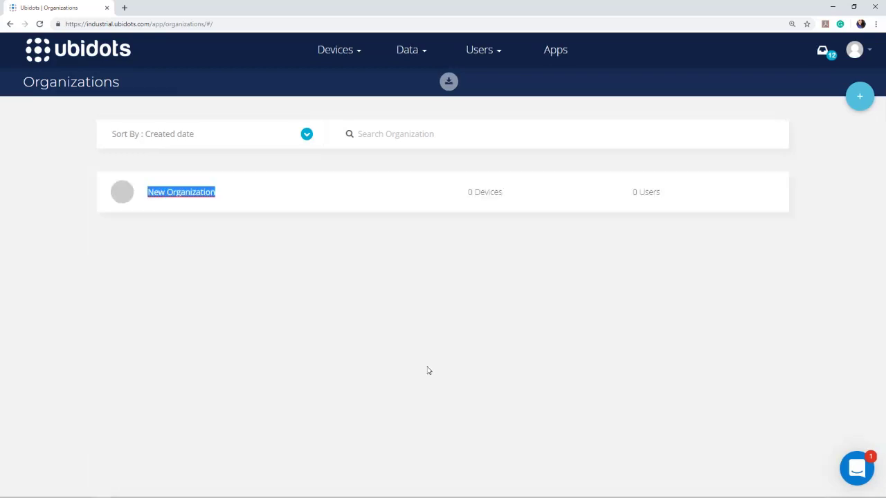
{"action": "type", "text": "M"}
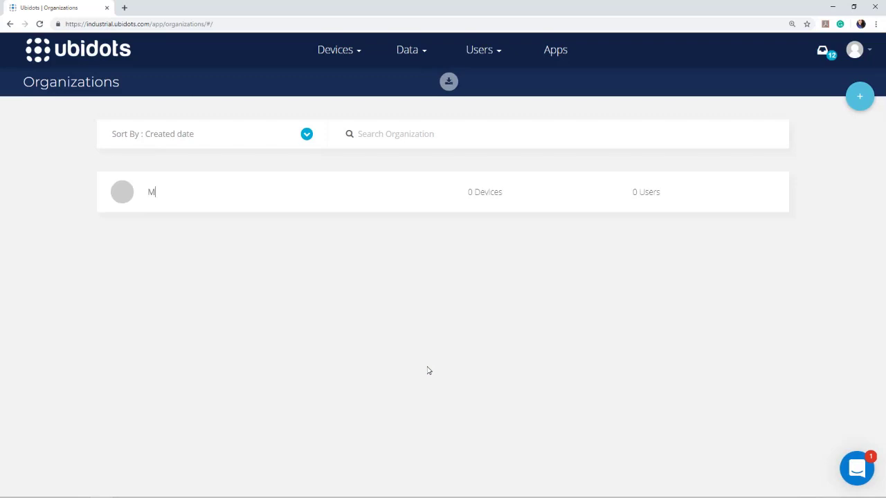
{"action": "type", "text": "y First Customer"}
{"action": "key", "text": "Return"}
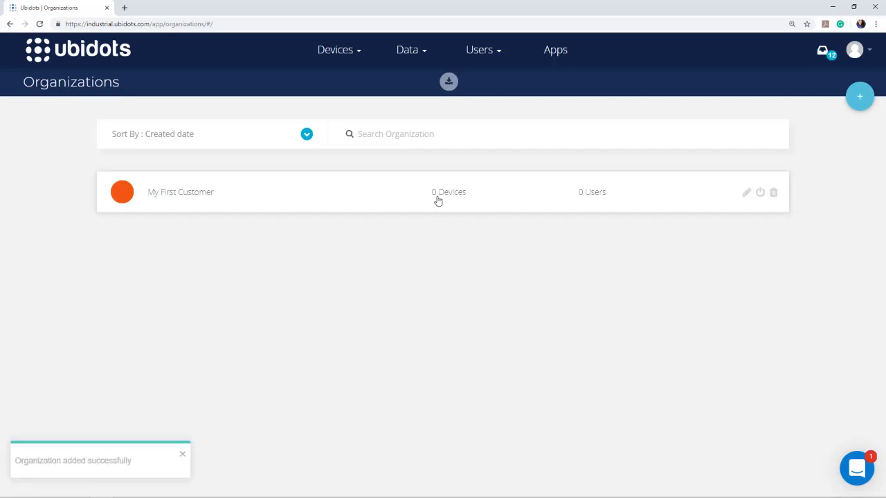
{"action": "left_click", "coordinate": [115, 199]}
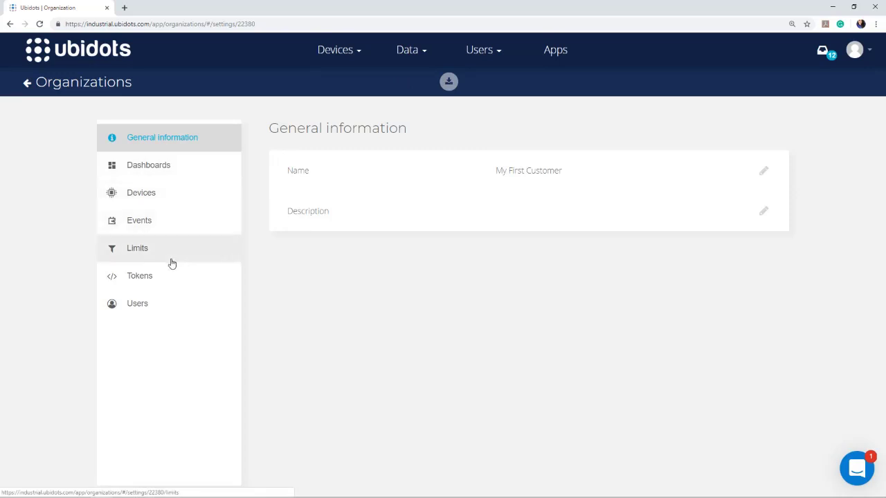
Review My First Customer's Limits, Tokens and Users, then show its empty Devices list.
{"action": "left_click", "coordinate": [146, 260]}
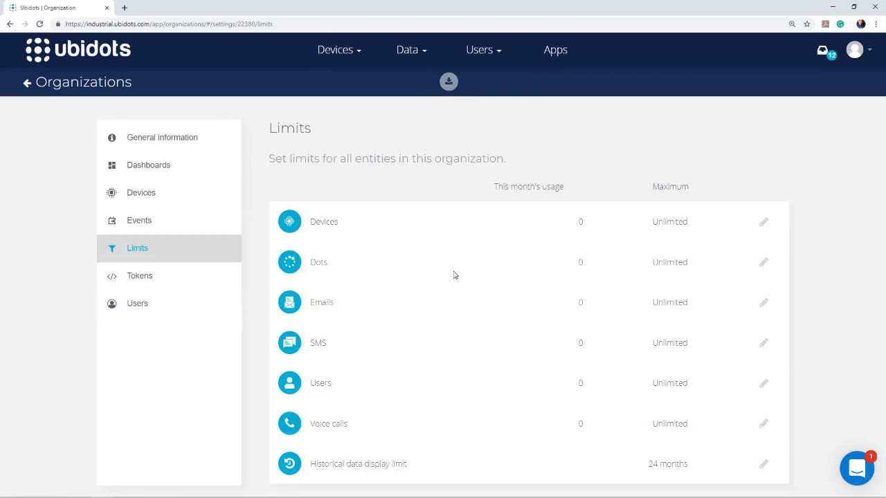
{"action": "left_click", "coordinate": [151, 276]}
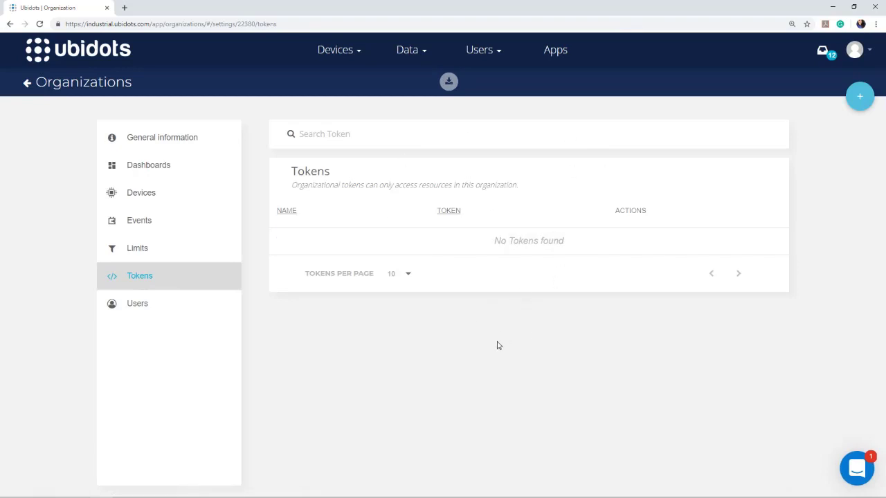
{"action": "left_click", "coordinate": [128, 303]}
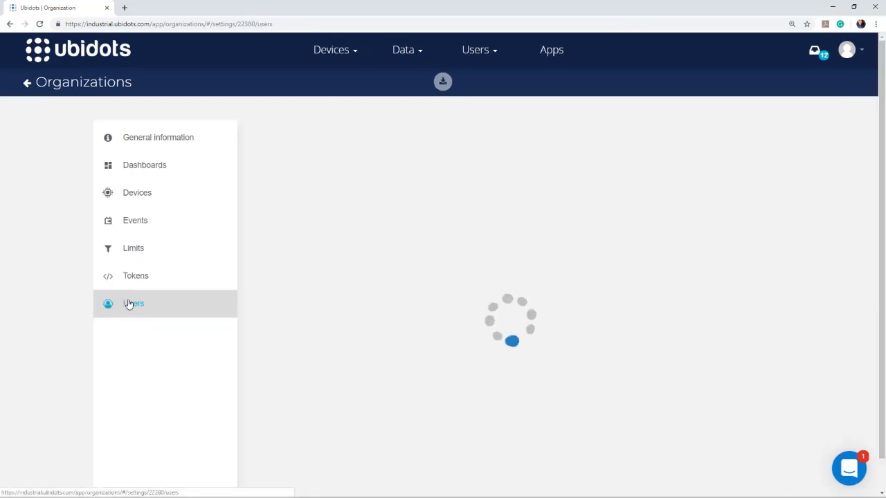
{"action": "left_click", "coordinate": [136, 198]}
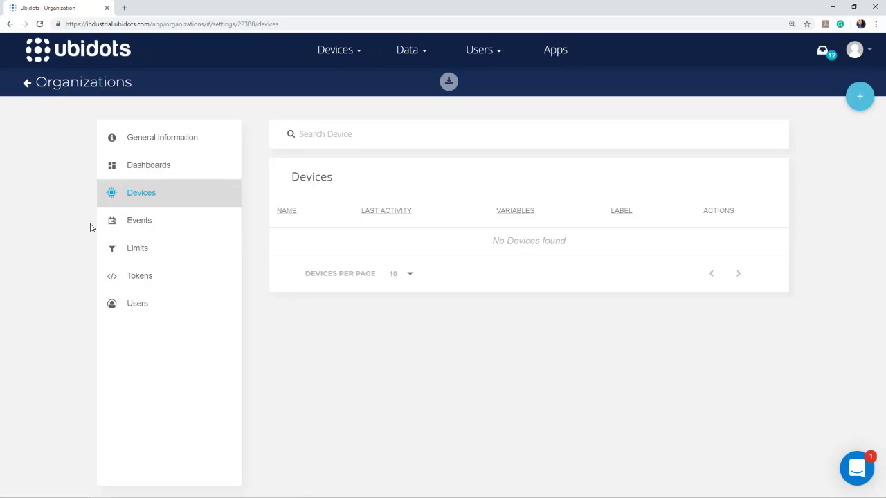
Assign device-15 through device-11 to the My First Customer organization.
{"action": "left_click", "coordinate": [859, 97]}
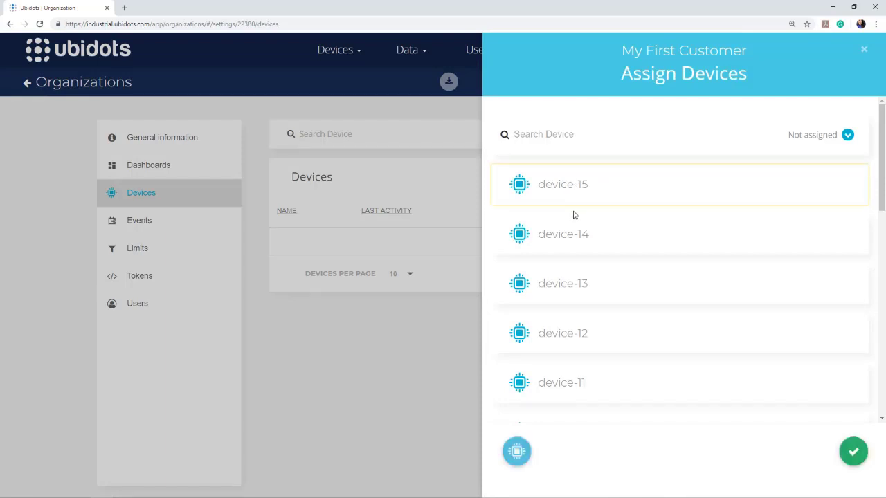
{"action": "left_click", "coordinate": [580, 234]}
{"action": "left_click", "coordinate": [574, 300]}
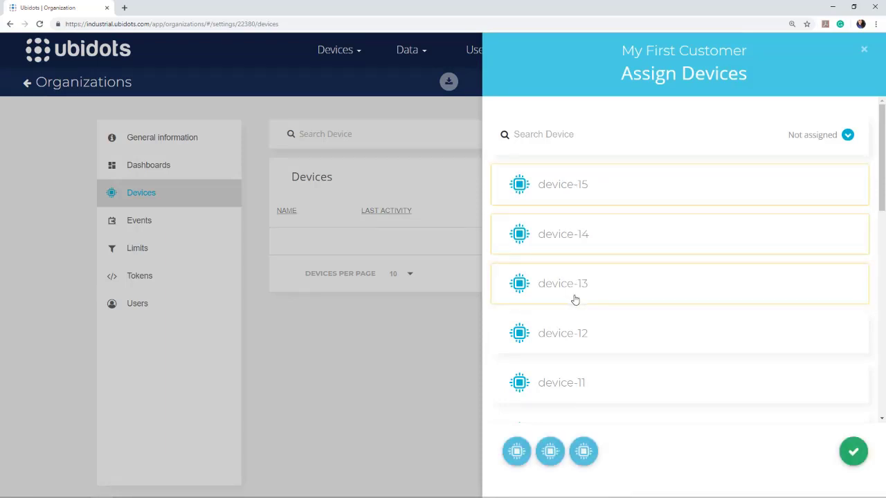
{"action": "left_click", "coordinate": [581, 333]}
{"action": "left_click", "coordinate": [593, 386]}
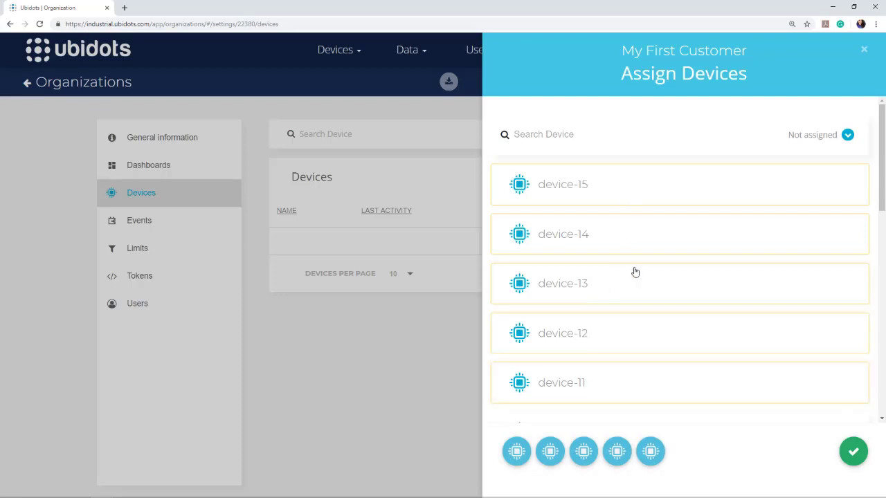
{"action": "scroll", "coordinate": [635, 271], "scroll_direction": "down", "scroll_amount": 2}
{"action": "scroll", "coordinate": [634, 271], "scroll_direction": "up", "scroll_amount": 2}
{"action": "left_click", "coordinate": [855, 452]}
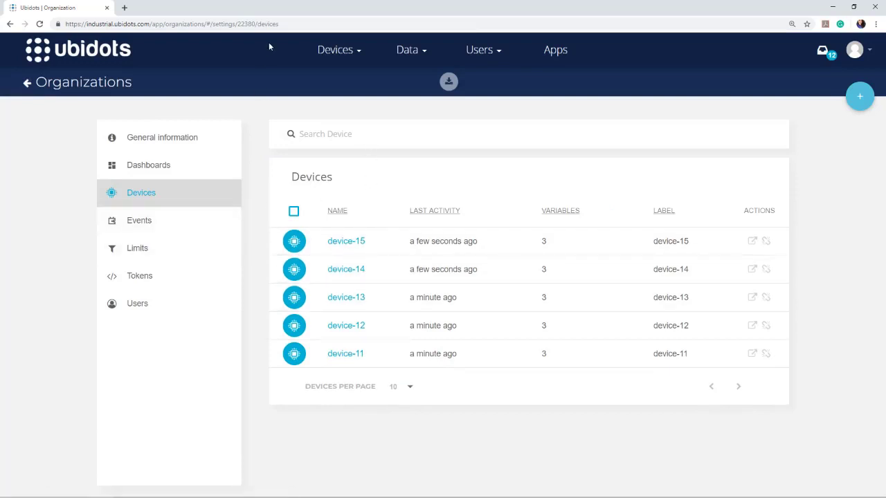
{"action": "key", "text": "ctrl+t"}
Load the industrial.ubidots.com devices page in the new tab.
{"action": "type", "text": "indus"}
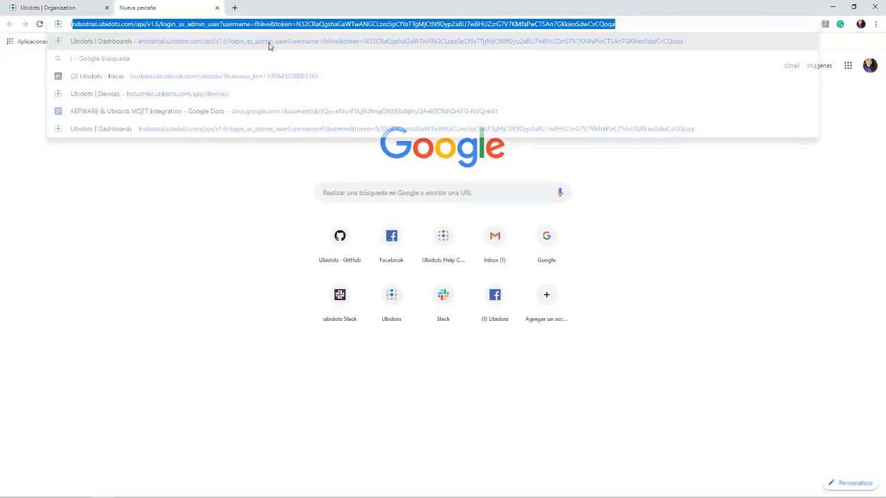
{"action": "key", "text": "Down"}
{"action": "key", "text": "Down"}
{"action": "key", "text": "Down"}
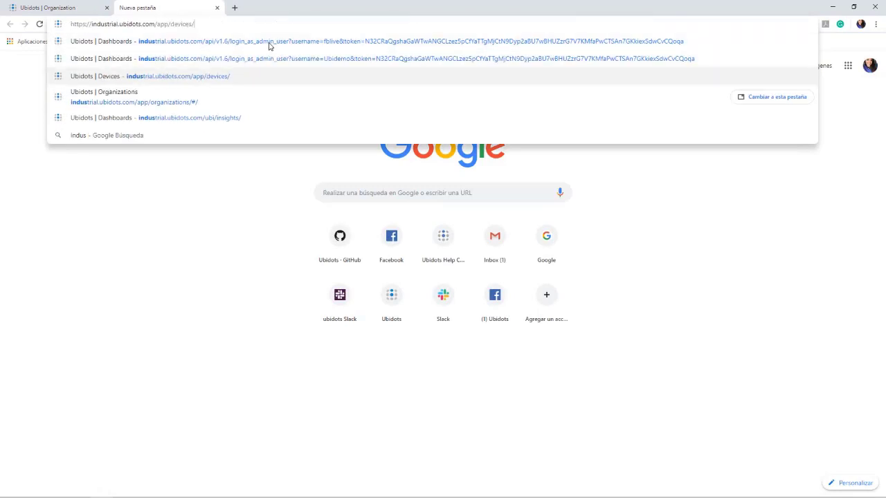
{"action": "key", "text": "Return"}
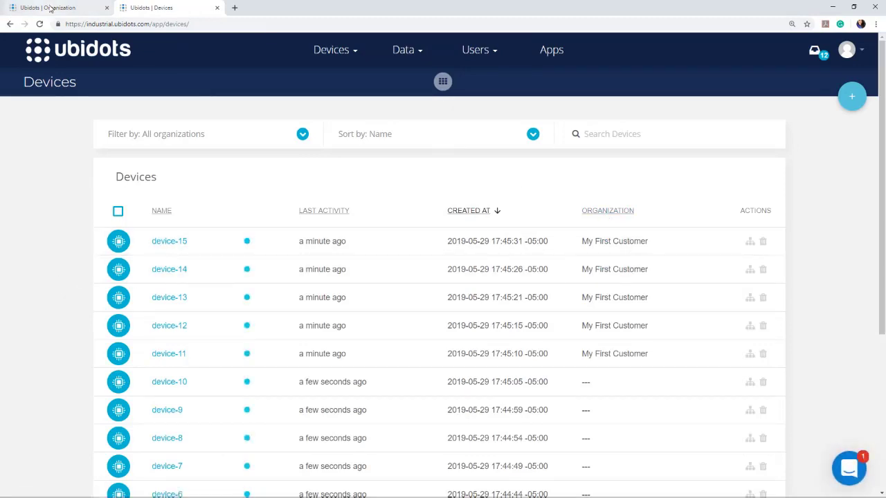
In a third tab, load the Ubidots devices page and go to Organizations.
{"action": "left_click", "coordinate": [234, 8]}
{"action": "type", "text": "indus"}
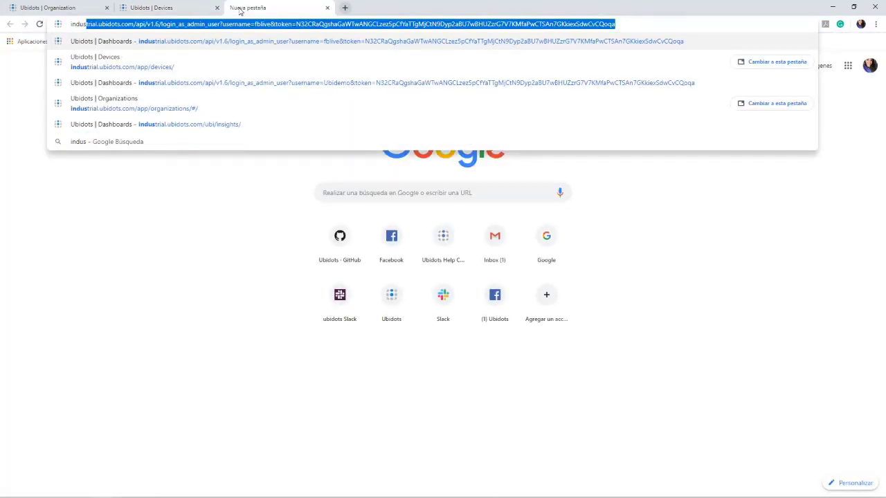
{"action": "key", "text": "Down"}
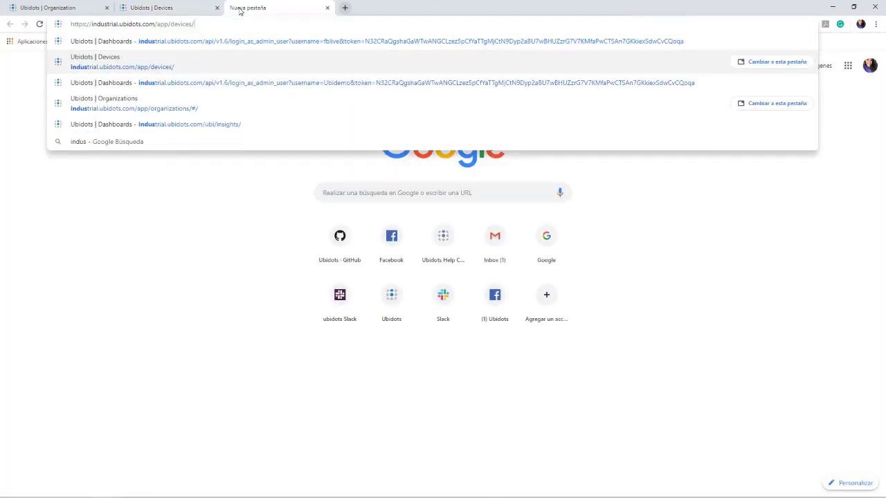
{"action": "key", "text": "Return"}
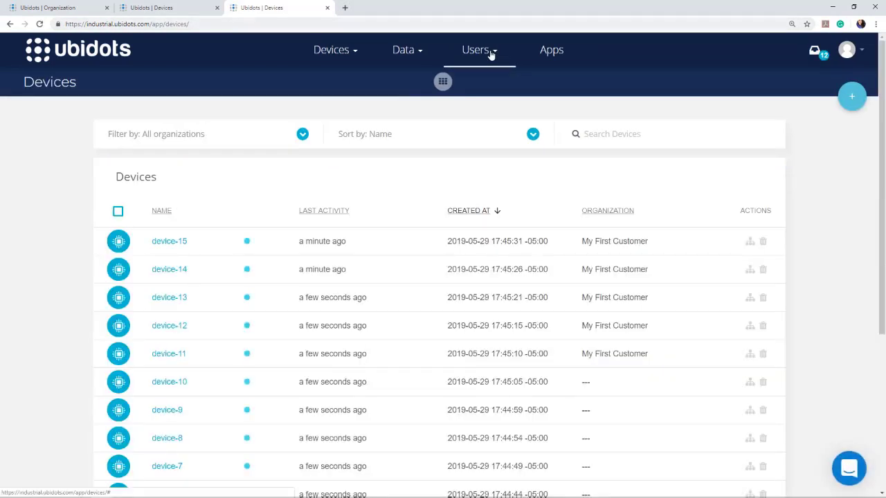
{"action": "left_click", "coordinate": [492, 54]}
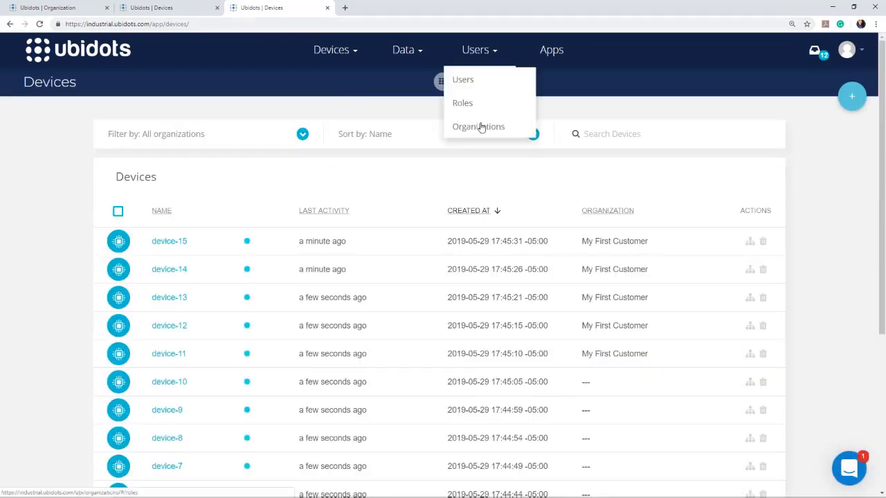
{"action": "left_click", "coordinate": [483, 131]}
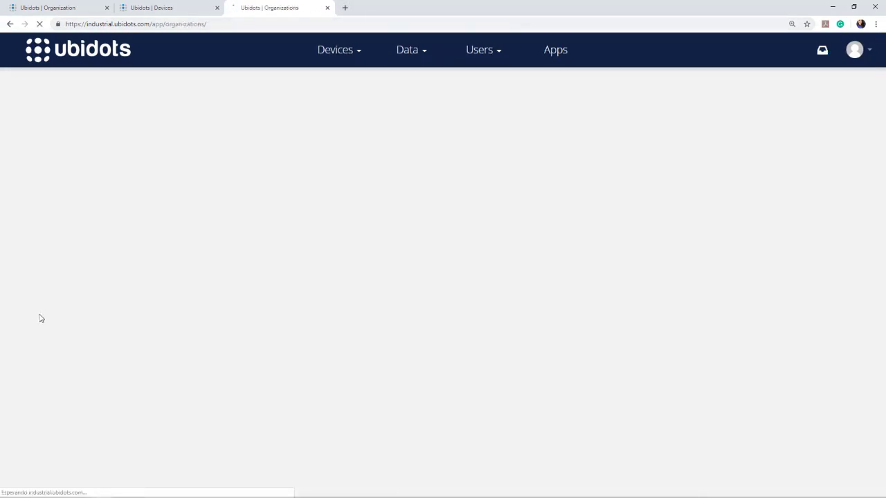
Create the organization 'My Second Customer' and open its Devices section.
{"action": "left_click", "coordinate": [859, 99]}
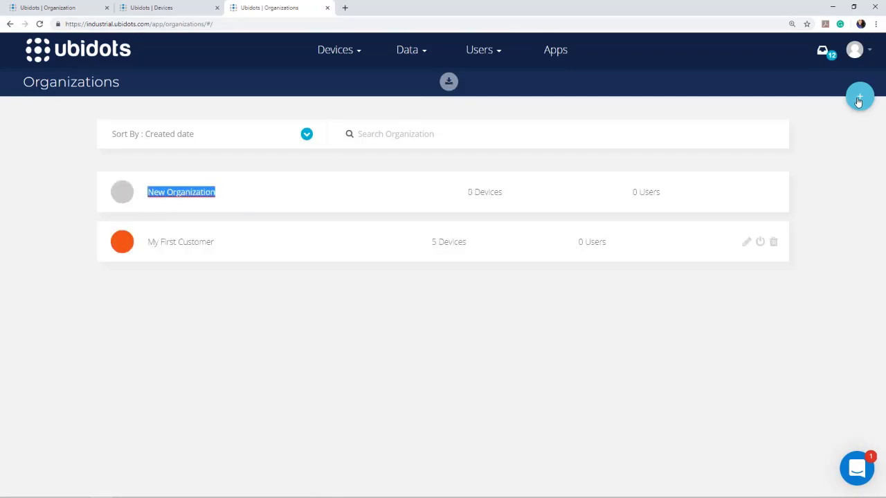
{"action": "type", "text": "My se"}
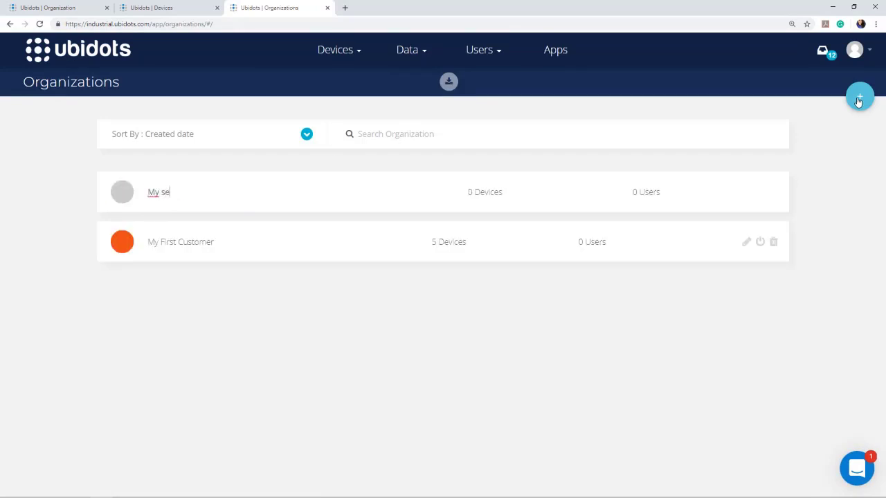
{"action": "type", "text": "cond Customer"}
{"action": "key", "text": "Return"}
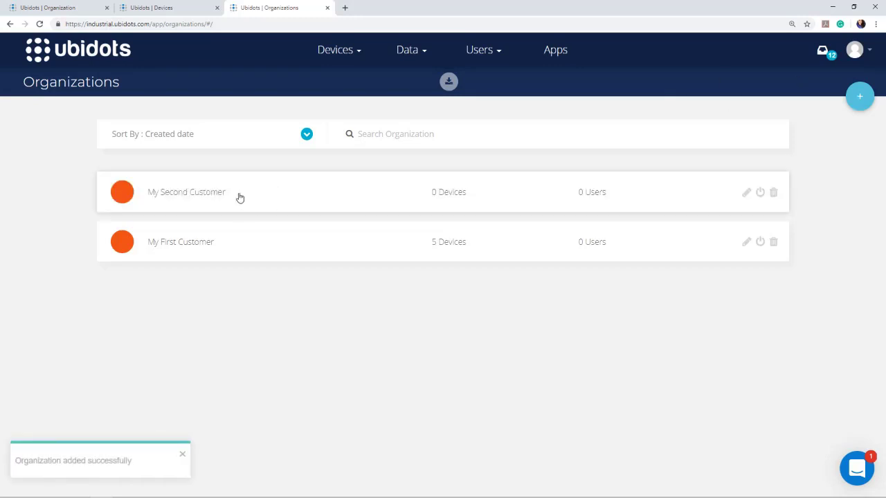
{"action": "left_click", "coordinate": [117, 196]}
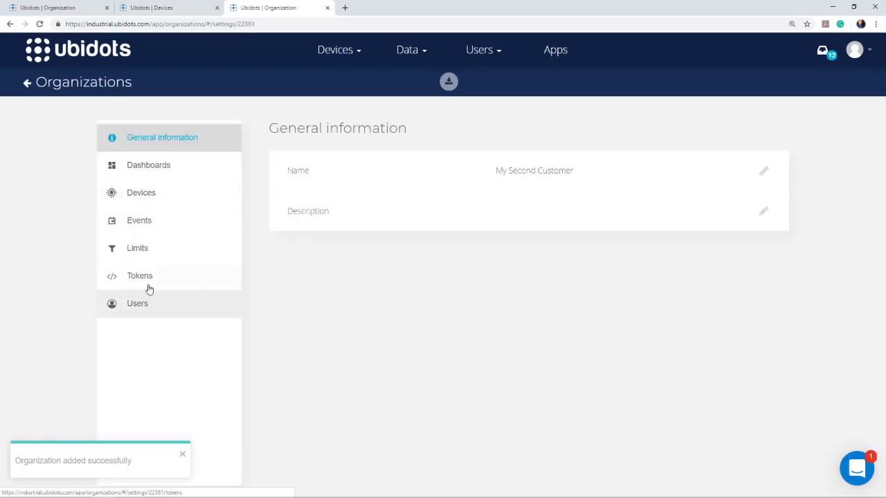
{"action": "left_click", "coordinate": [158, 197]}
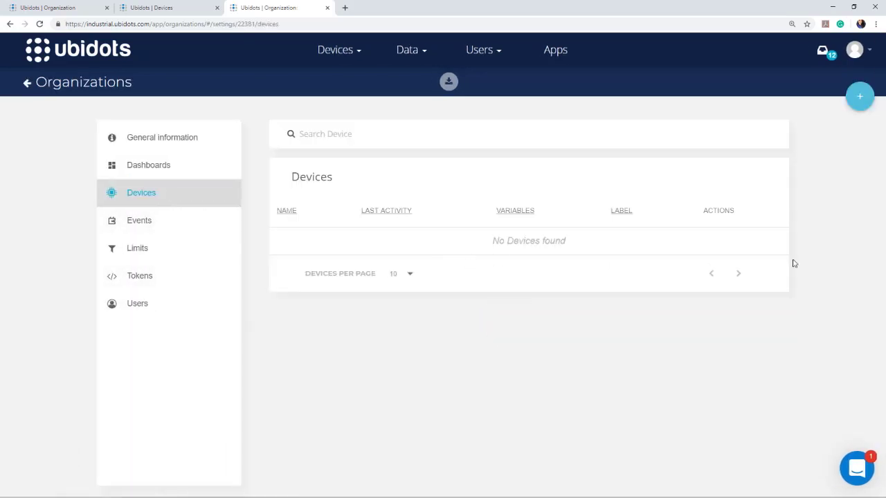
Assign device-10 through device-6 to My Second Customer.
{"action": "left_click", "coordinate": [859, 96]}
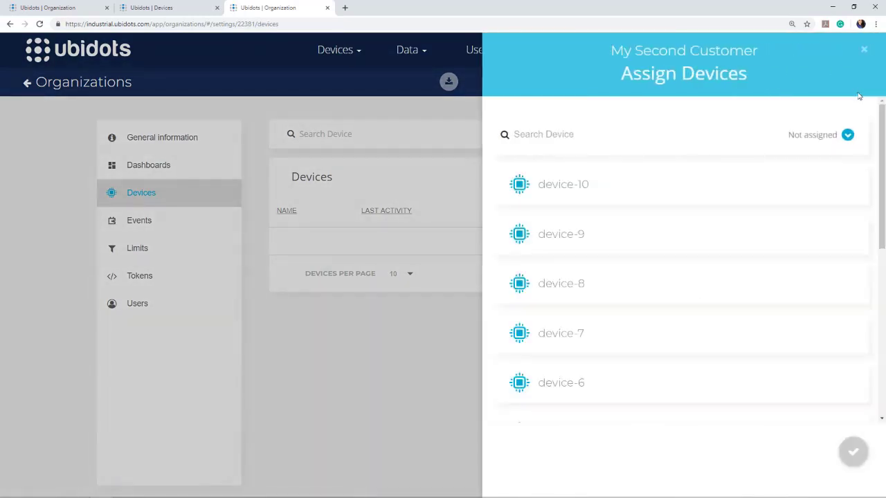
{"action": "scroll", "coordinate": [621, 232], "scroll_direction": "down", "scroll_amount": 1}
{"action": "scroll", "coordinate": [629, 279], "scroll_direction": "up", "scroll_amount": 1}
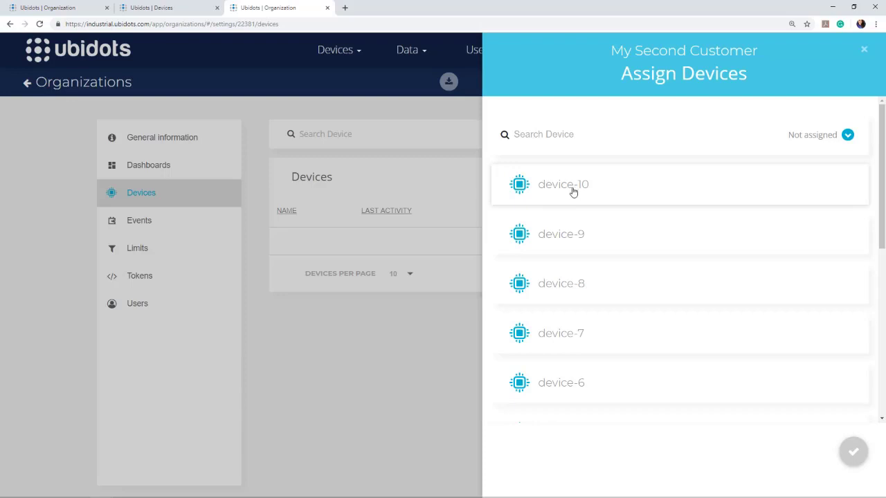
{"action": "left_click", "coordinate": [520, 188]}
{"action": "left_click", "coordinate": [519, 233]}
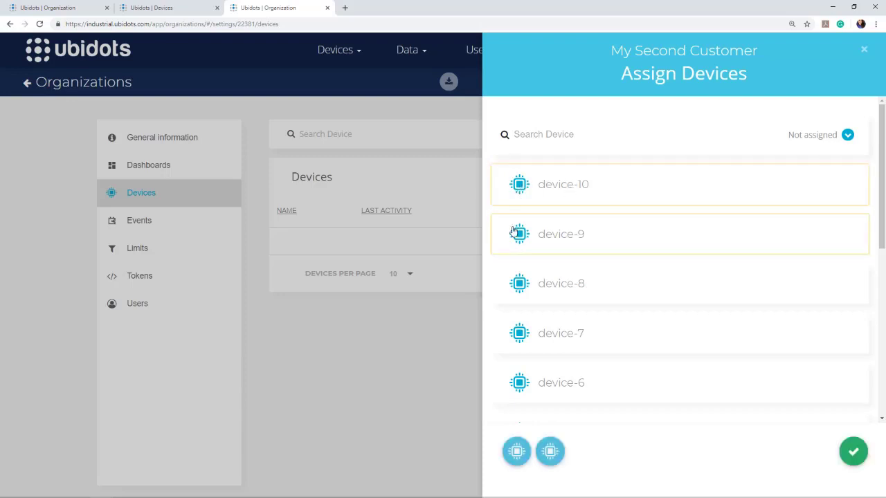
{"action": "left_click", "coordinate": [519, 294]}
{"action": "left_click", "coordinate": [519, 331]}
{"action": "left_click", "coordinate": [525, 388]}
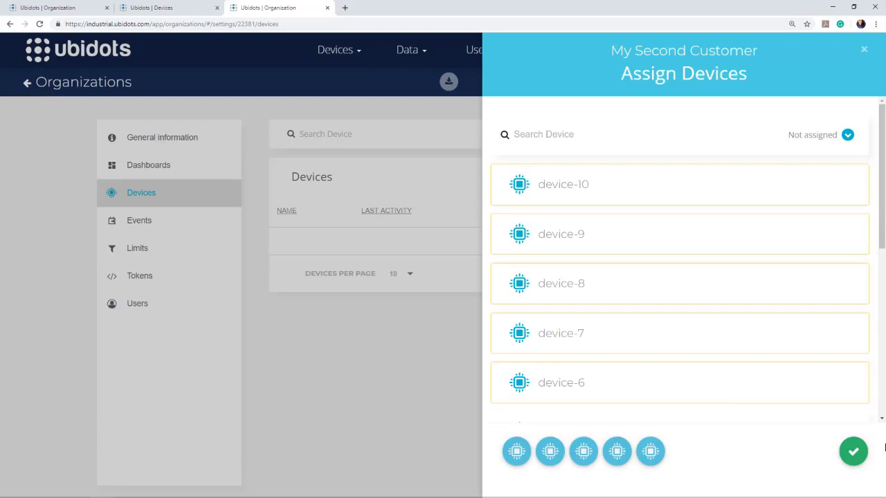
{"action": "left_click", "coordinate": [853, 452]}
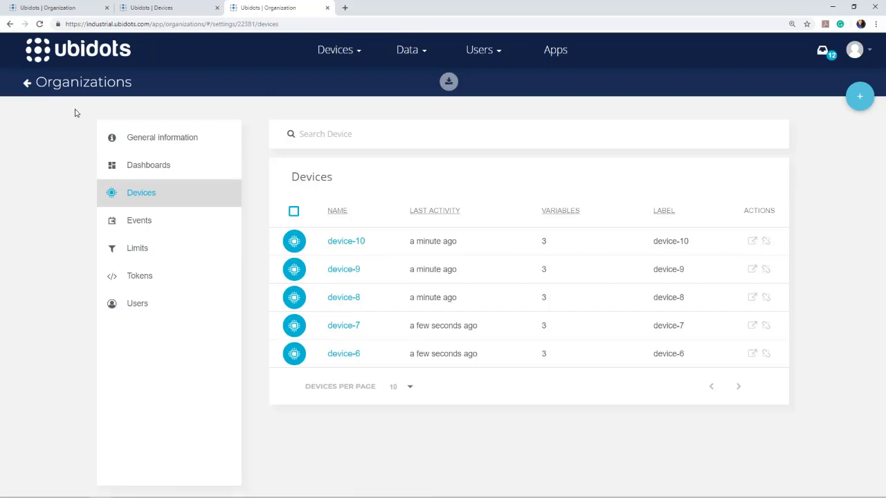
Go to the Users list, start a new user, and enter the username.
{"action": "left_click", "coordinate": [480, 54]}
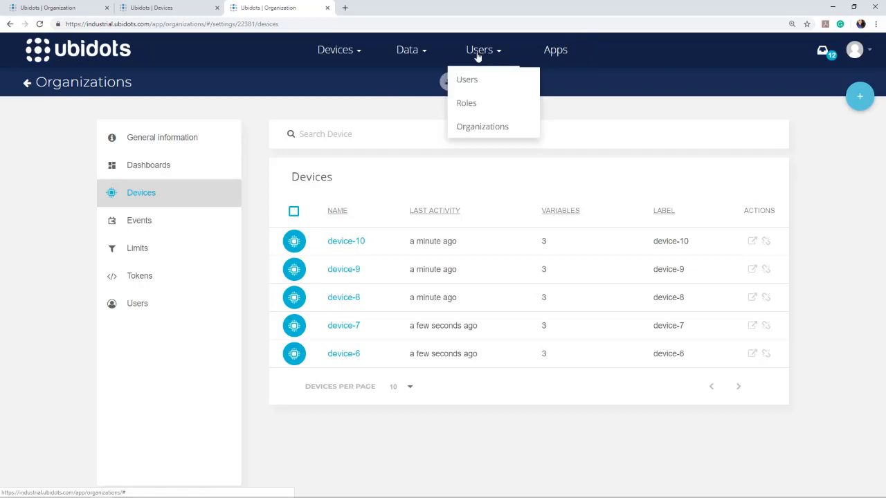
{"action": "left_click", "coordinate": [476, 80]}
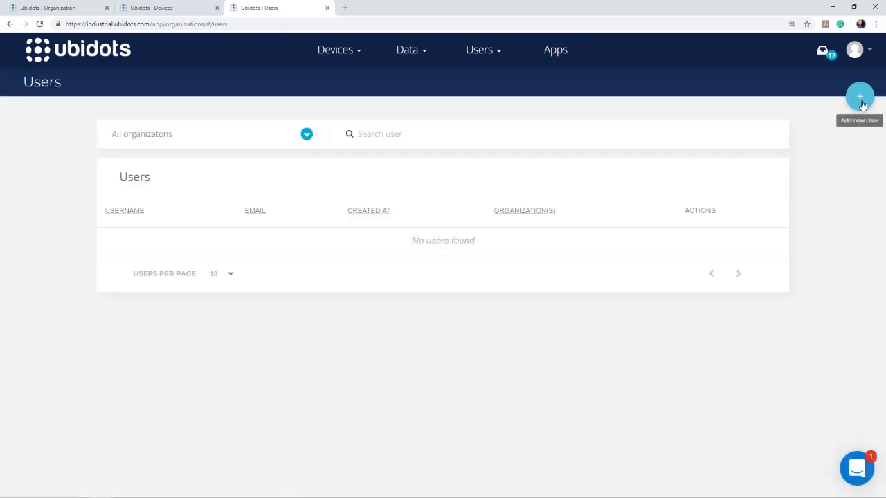
{"action": "left_click", "coordinate": [861, 99]}
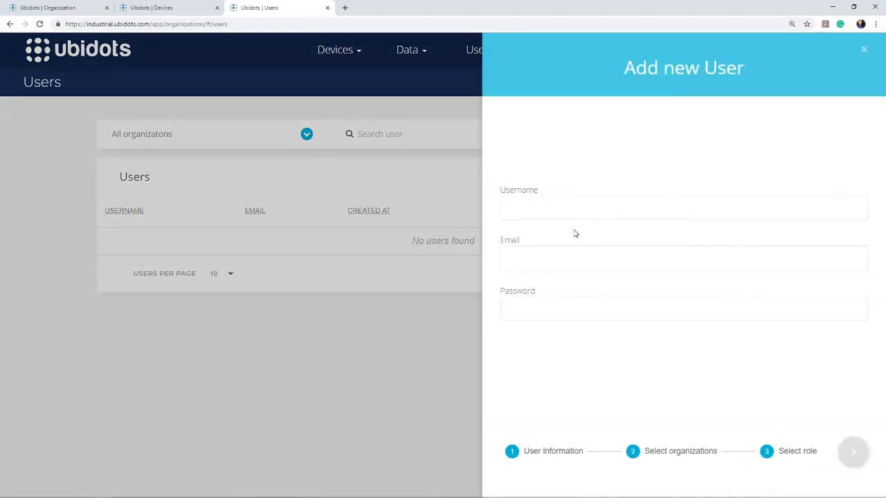
{"action": "left_click", "coordinate": [560, 212]}
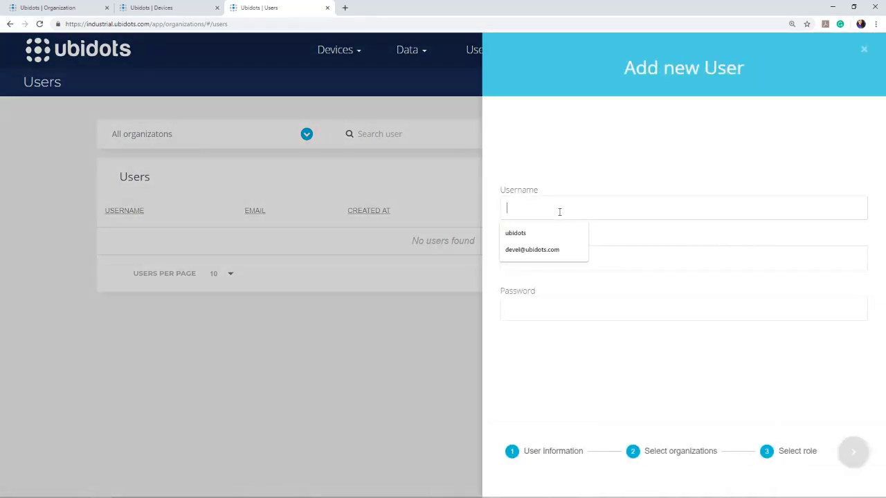
{"action": "type", "text": "david"}
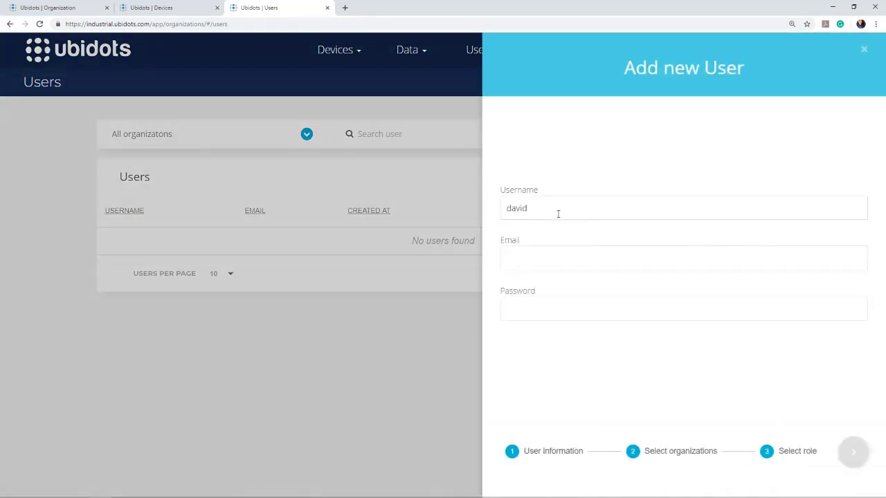
Enter the user's example.com e-mail and a password, then continue to organization selection.
{"action": "left_click", "coordinate": [555, 261]}
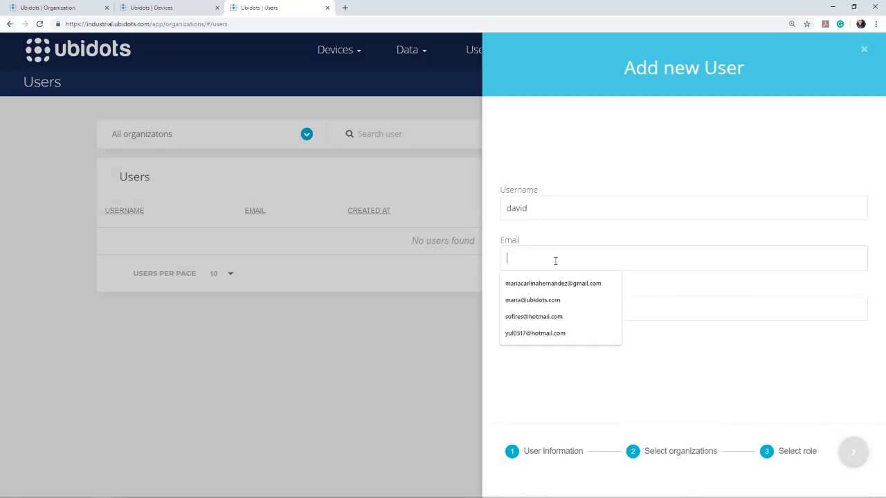
{"action": "type", "text": "a"}
{"action": "type", "text": "sdf"}
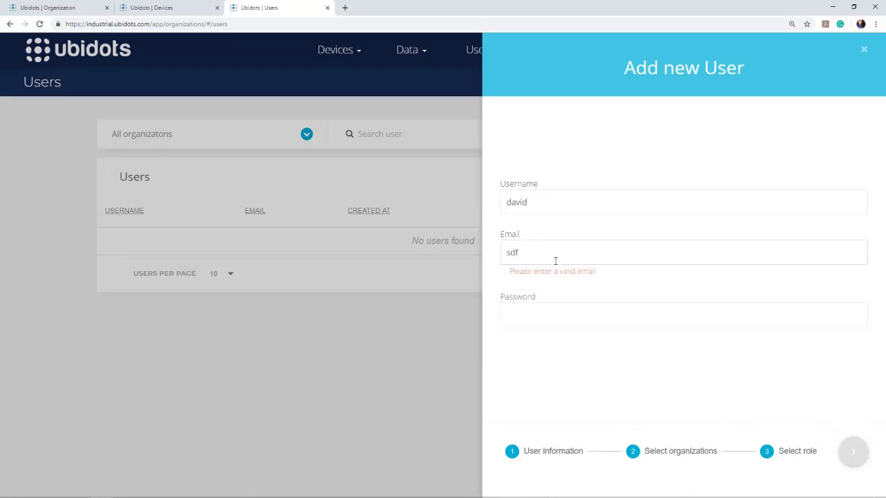
{"action": "type", "text": "sdfasd"}
{"action": "key", "text": "BackSpace"}
{"action": "type", "text": "\""}
{"action": "key", "text": "BackSpace"}
{"action": "type", "text": "Q"}
{"action": "type", "text": "@"}
{"action": "type", "text": "example"}
{"action": "type", "text": ".com"}
{"action": "left_click", "coordinate": [568, 315]}
{"action": "type", "text": "a"}
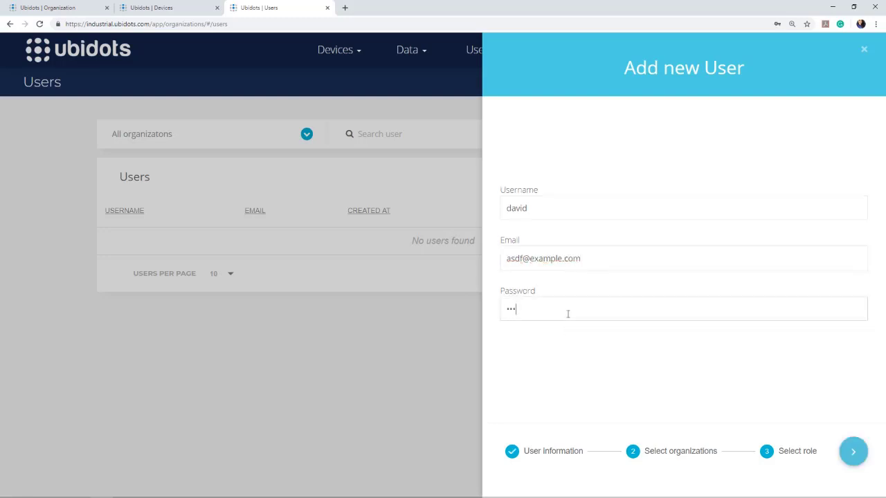
{"action": "type", "text": "sdf"}
{"action": "left_click", "coordinate": [853, 462]}
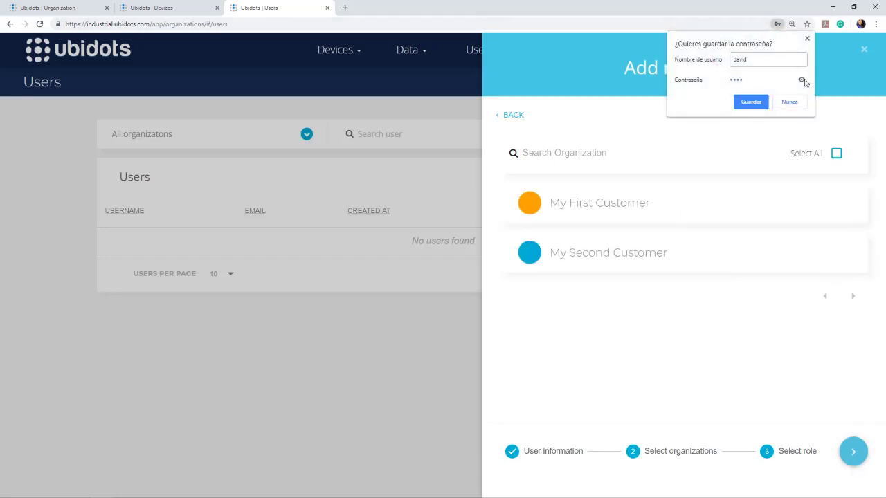
Dismiss the save-password prompt and save the user in My First Customer with the Explorer role.
{"action": "left_click", "coordinate": [793, 104]}
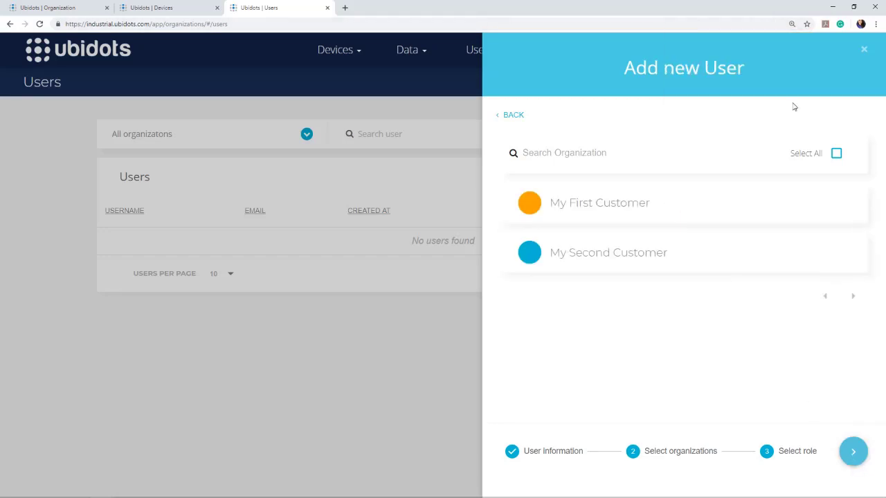
{"action": "left_click", "coordinate": [577, 204]}
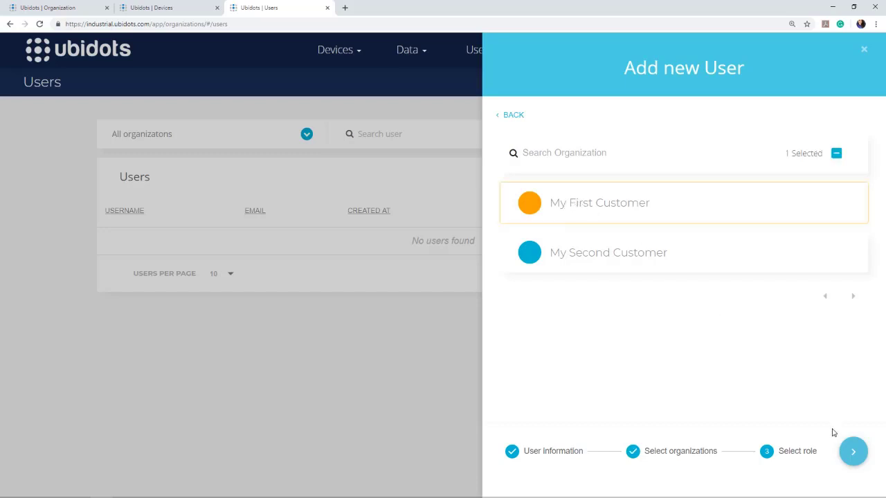
{"action": "left_click", "coordinate": [855, 460]}
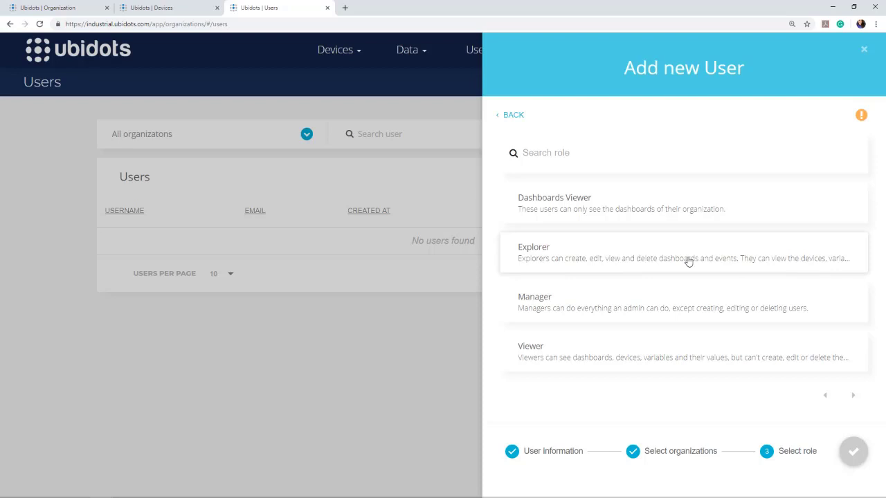
{"action": "left_click", "coordinate": [663, 263]}
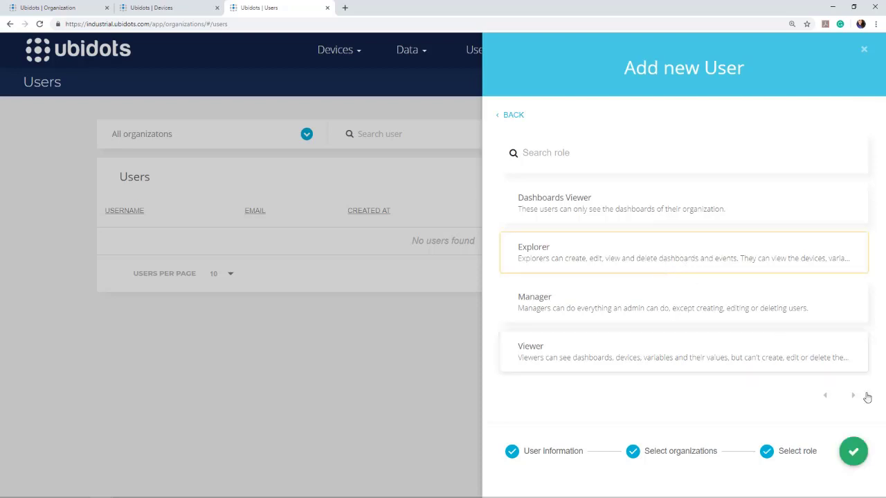
{"action": "left_click", "coordinate": [855, 453]}
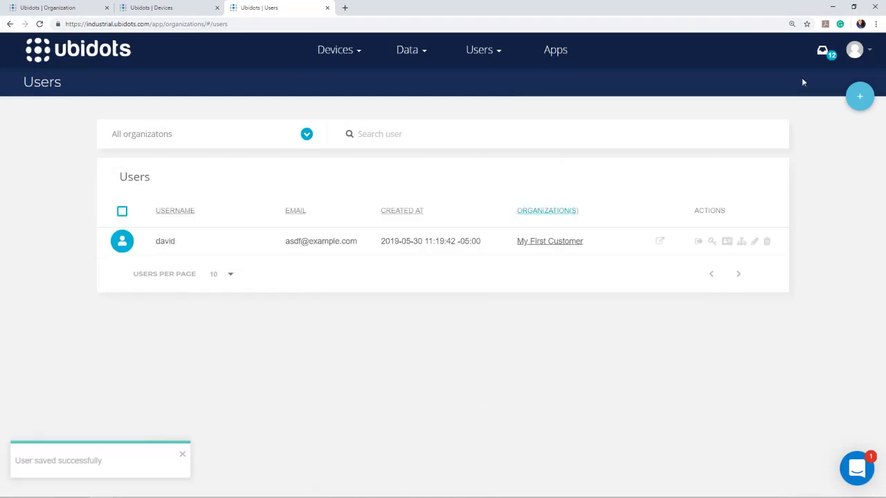
Start a second user and enter its username, example.com e-mail and a password.
{"action": "left_click", "coordinate": [859, 96]}
{"action": "left_click", "coordinate": [547, 211]}
{"action": "type", "text": "mar"}
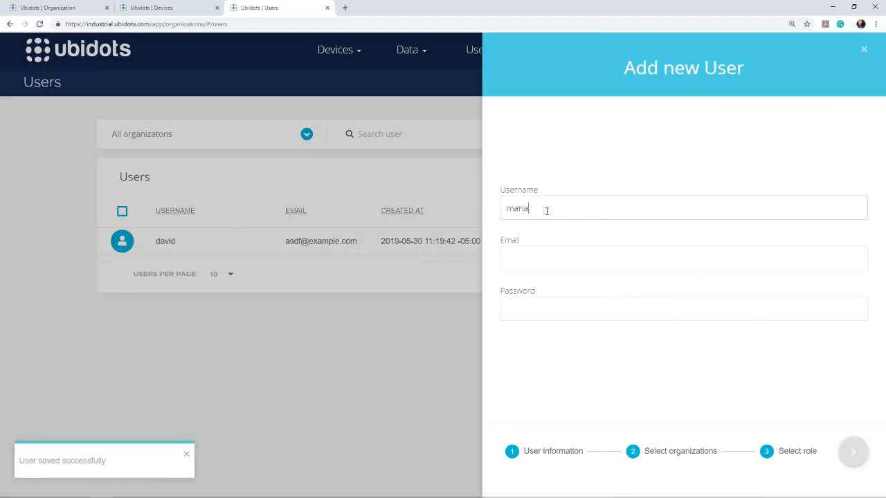
{"action": "type", "text": "ia"}
{"action": "left_click", "coordinate": [548, 265]}
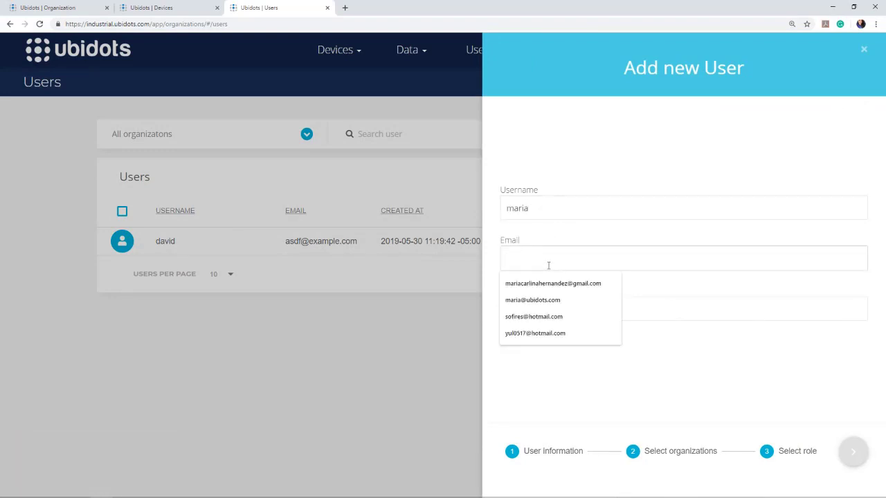
{"action": "type", "text": "asdf@"}
{"action": "key", "text": "BackSpace"}
{"action": "key", "text": "BackSpace"}
{"action": "type", "text": "maia"}
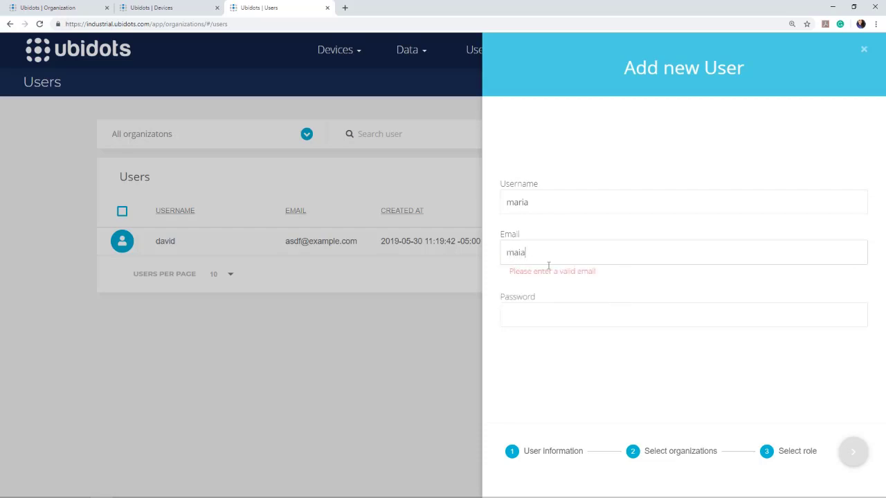
{"action": "key", "text": "BackSpace"}
{"action": "key", "text": "BackSpace"}
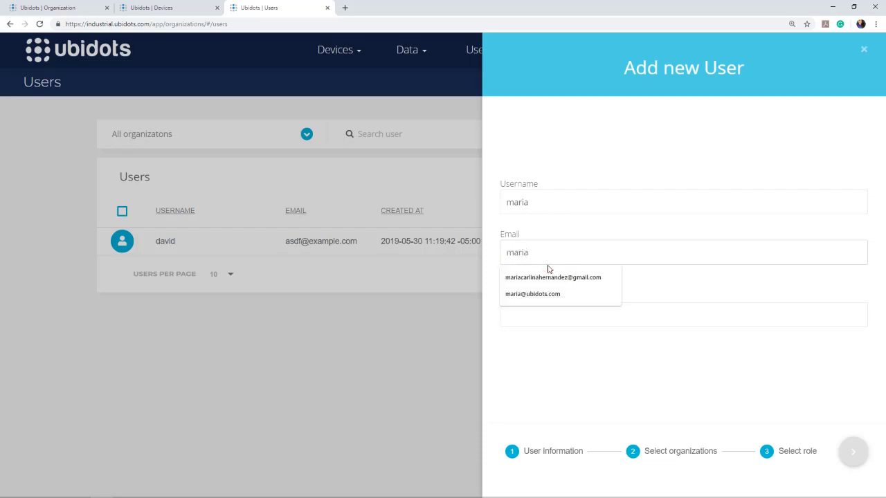
{"action": "type", "text": "ria@"}
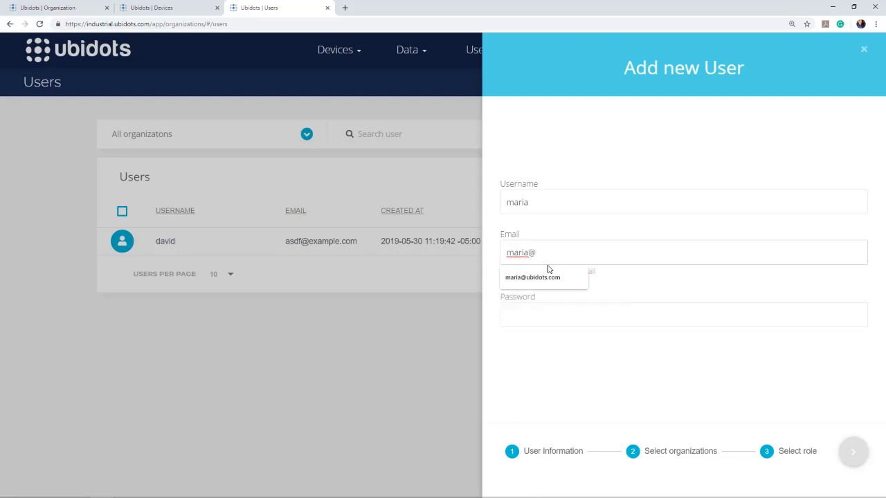
{"action": "type", "text": "example.com"}
{"action": "key", "text": "Tab"}
{"action": "type", "text": "p"}
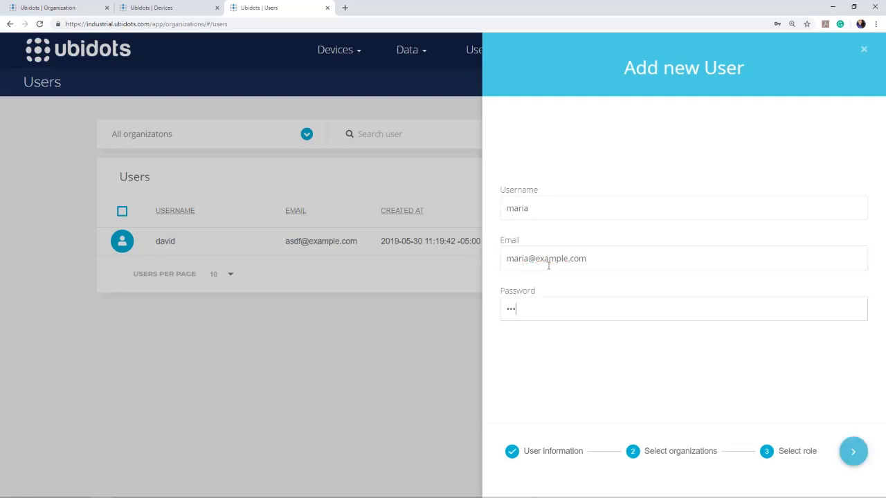
Create the second user in My Second Customer with the Dashboards Viewer role.
{"action": "left_click", "coordinate": [851, 457]}
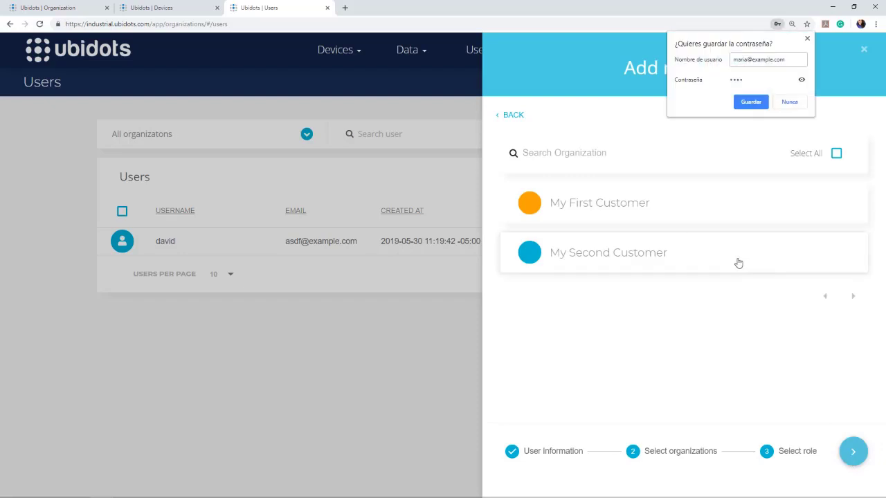
{"action": "left_click", "coordinate": [781, 106]}
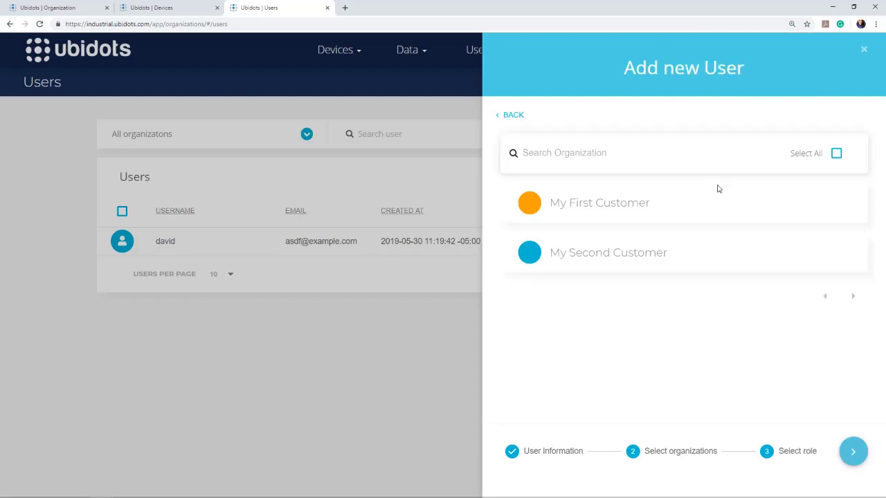
{"action": "left_click", "coordinate": [590, 255]}
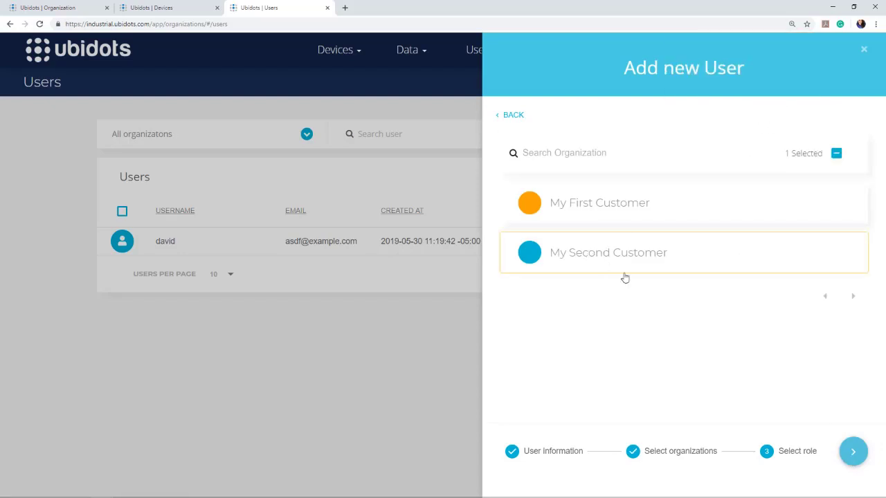
{"action": "left_click", "coordinate": [853, 453]}
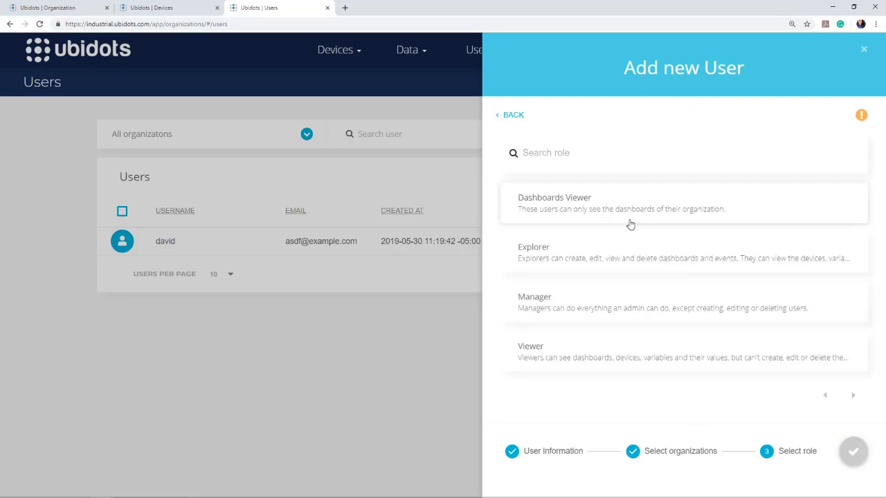
{"action": "left_click", "coordinate": [585, 209]}
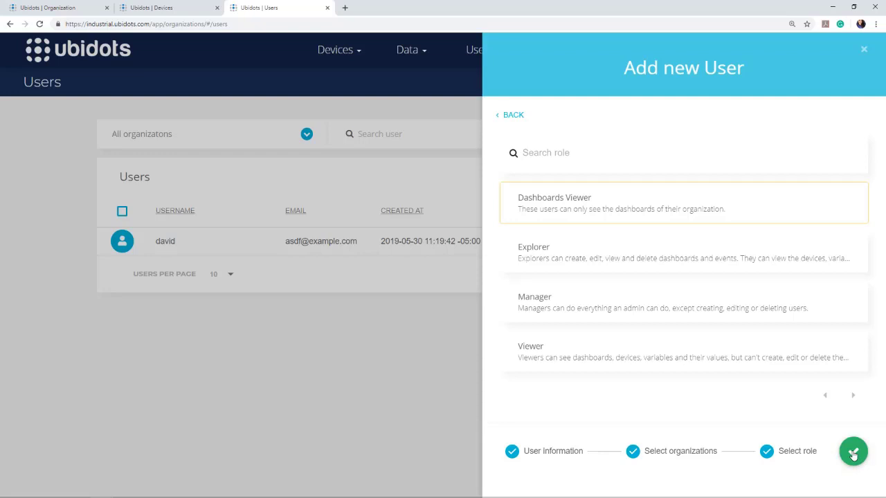
{"action": "left_click", "coordinate": [854, 452]}
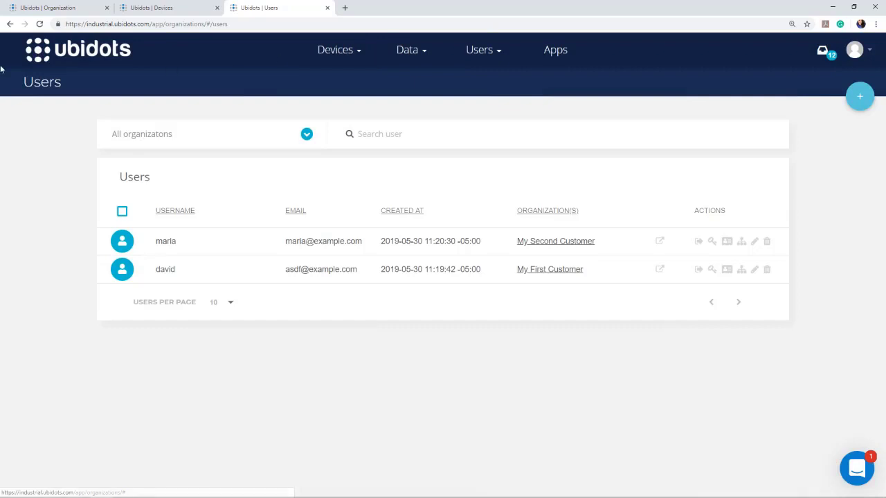
From the dashboards list, start replicating the Plants Overview dashboard.
{"action": "left_click", "coordinate": [35, 58]}
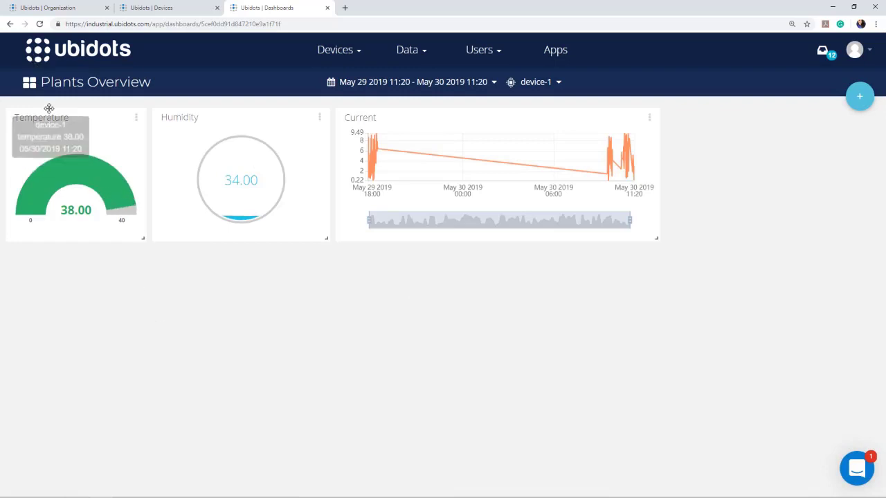
{"action": "left_click", "coordinate": [29, 83]}
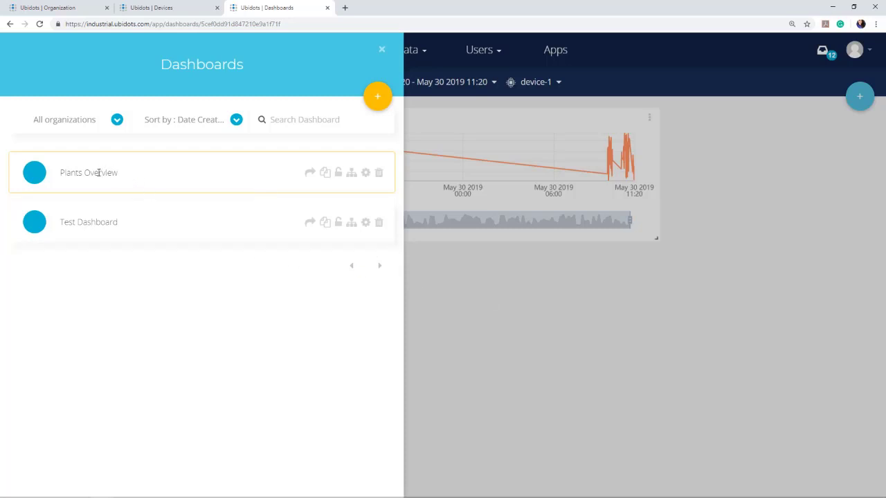
{"action": "left_click", "coordinate": [491, 330]}
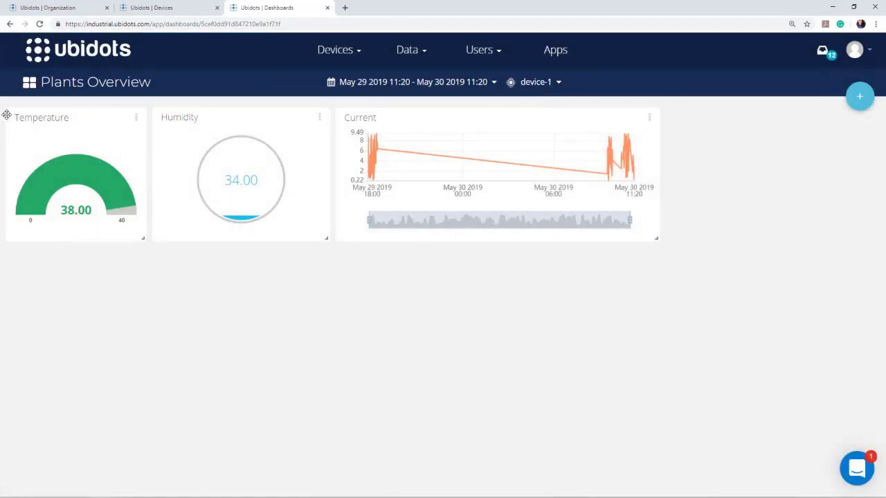
{"action": "left_click", "coordinate": [29, 83]}
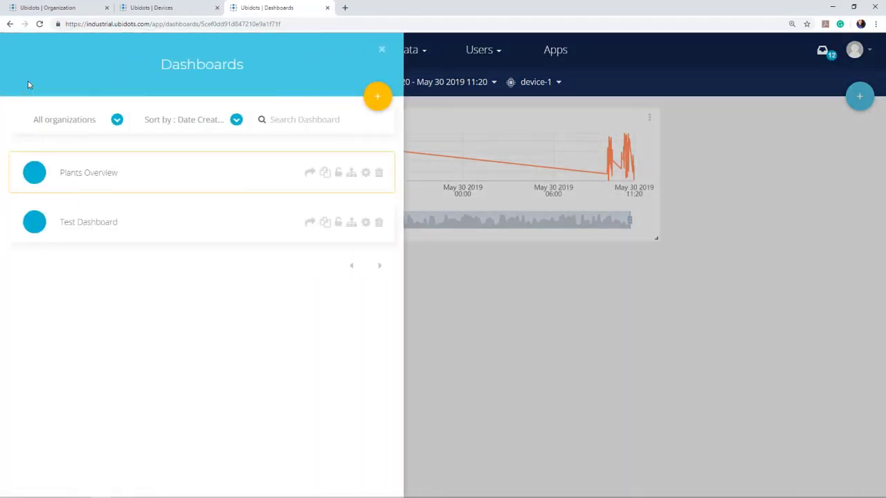
{"action": "left_click", "coordinate": [326, 174]}
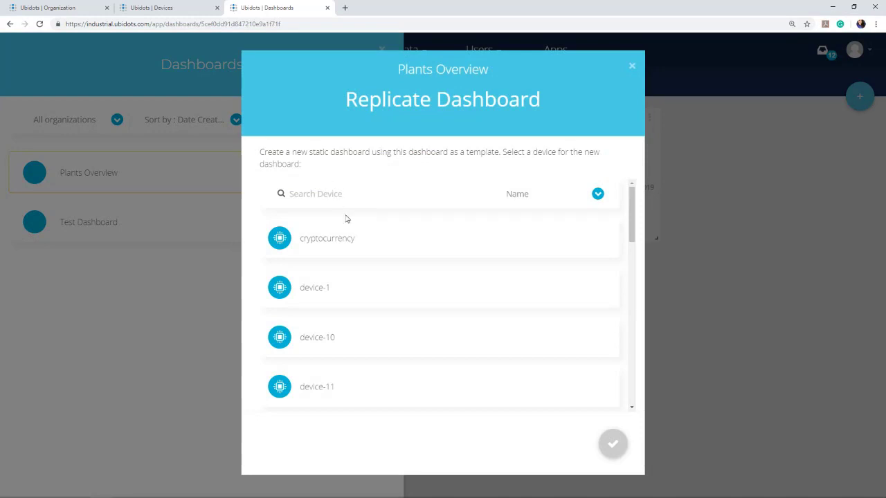
Search 'device' and replicate Plants Overview based on device-15.
{"action": "type", "text": "device"}
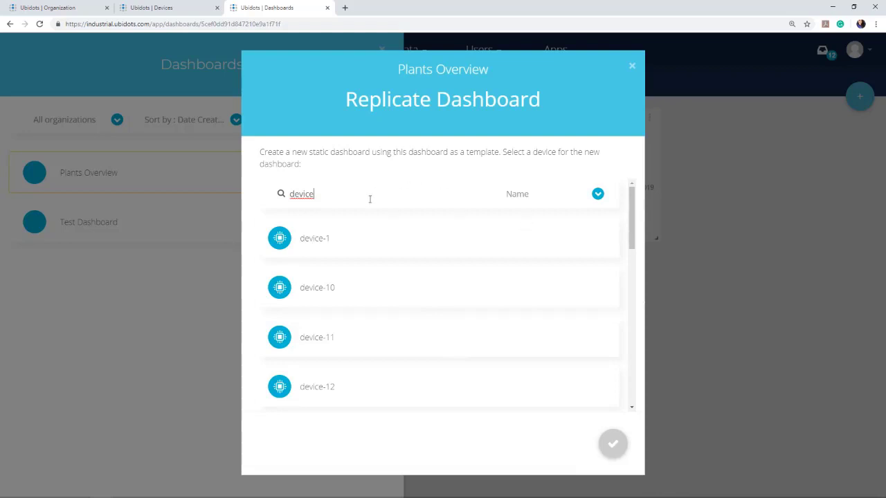
{"action": "scroll", "coordinate": [364, 286], "scroll_direction": "down", "scroll_amount": 3}
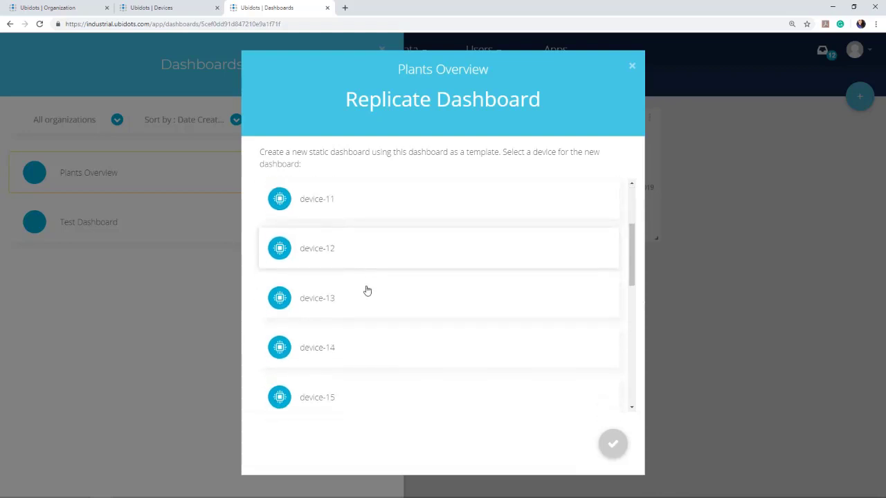
{"action": "left_click", "coordinate": [369, 400]}
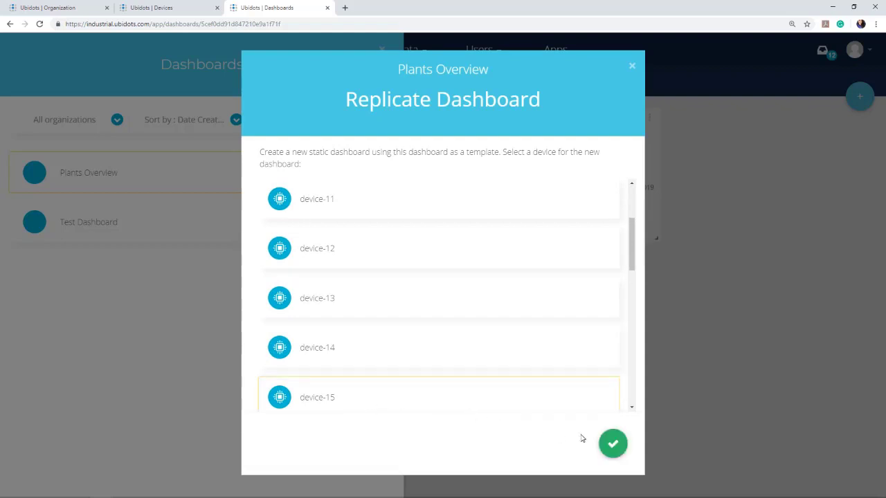
{"action": "left_click", "coordinate": [612, 444]}
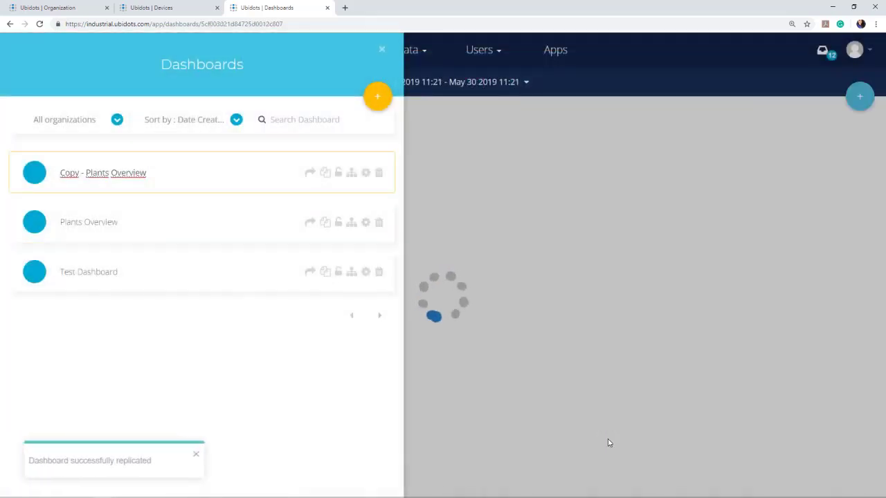
Assign the copied dashboard to the My First Customer organization.
{"action": "left_click", "coordinate": [351, 174]}
{"action": "left_click", "coordinate": [358, 234]}
{"action": "left_click", "coordinate": [608, 373]}
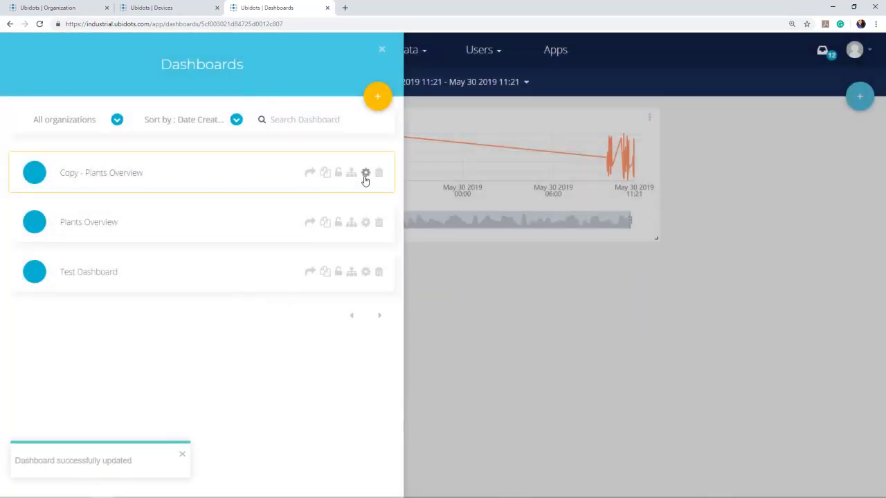
Rename the copy to 'Plants Overview C1' and display it.
{"action": "left_click", "coordinate": [365, 173]}
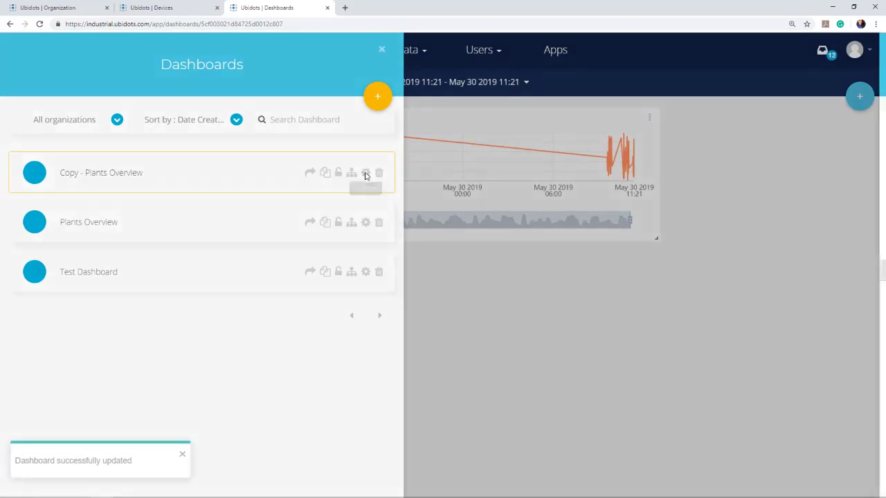
{"action": "left_click", "coordinate": [829, 123]}
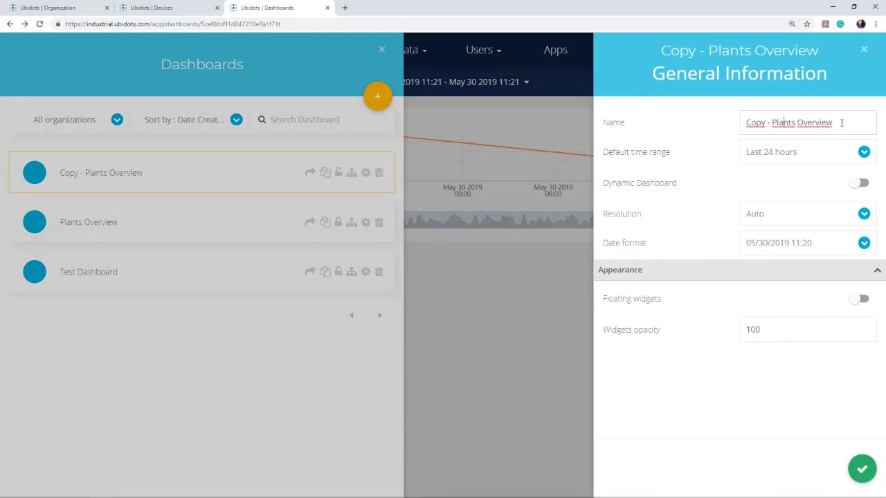
{"action": "key", "text": "BackSpace"}
{"action": "key", "text": "BackSpace"}
{"action": "key", "text": "BackSpace"}
{"action": "key", "text": "BackSpace"}
{"action": "key", "text": "BackSpace"}
{"action": "key", "text": "BackSpace"}
{"action": "key", "text": "BackSpace"}
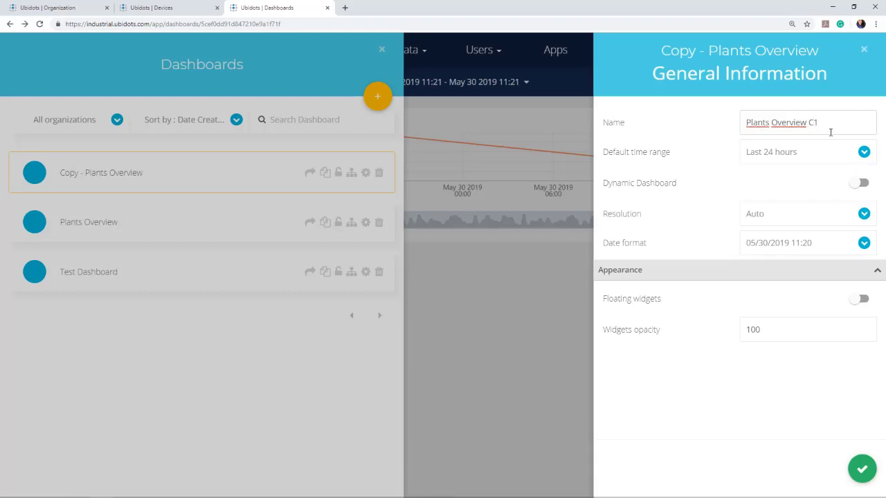
{"action": "left_click", "coordinate": [862, 467]}
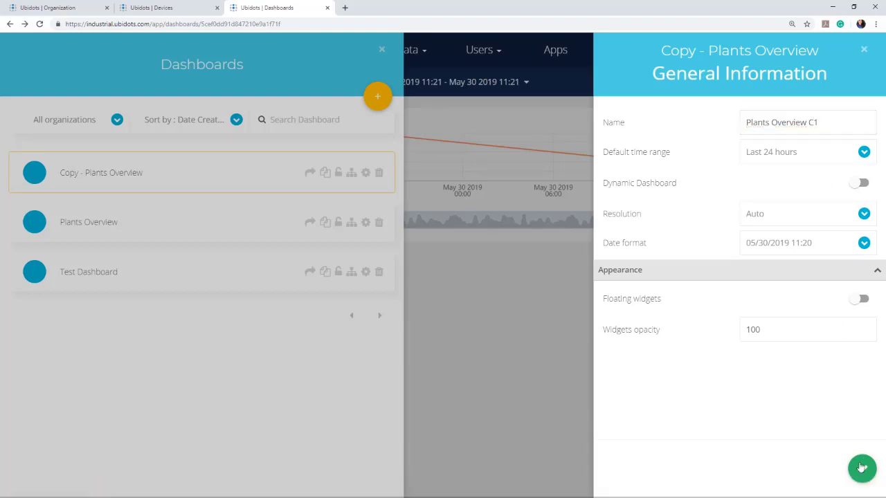
{"action": "left_click", "coordinate": [45, 178]}
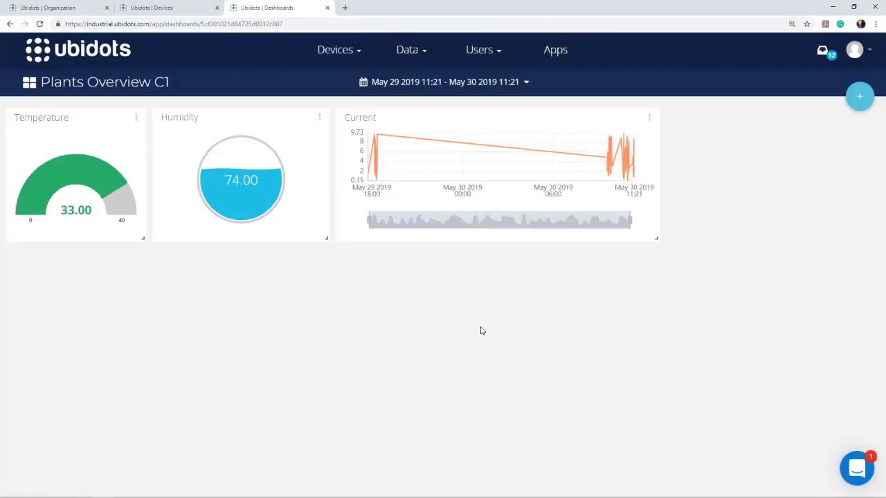
Replicate Plants Overview again, this time based on device-10.
{"action": "mouse_move", "coordinate": [70, 179]}
{"action": "left_click", "coordinate": [26, 83]}
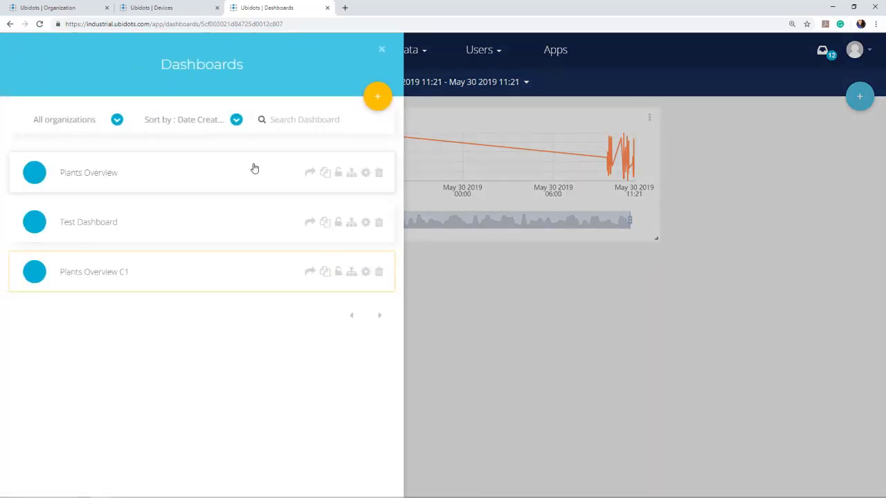
{"action": "left_click", "coordinate": [325, 172]}
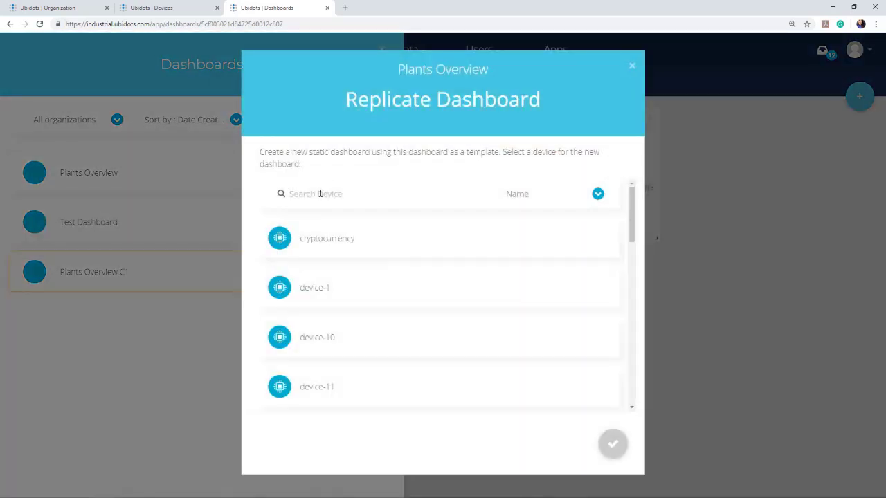
{"action": "type", "text": "deive"}
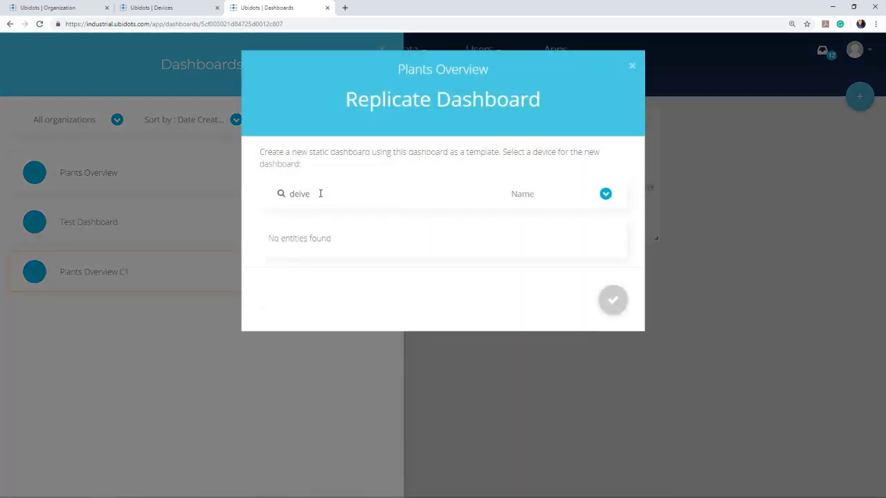
{"action": "key", "text": "BackSpace"}
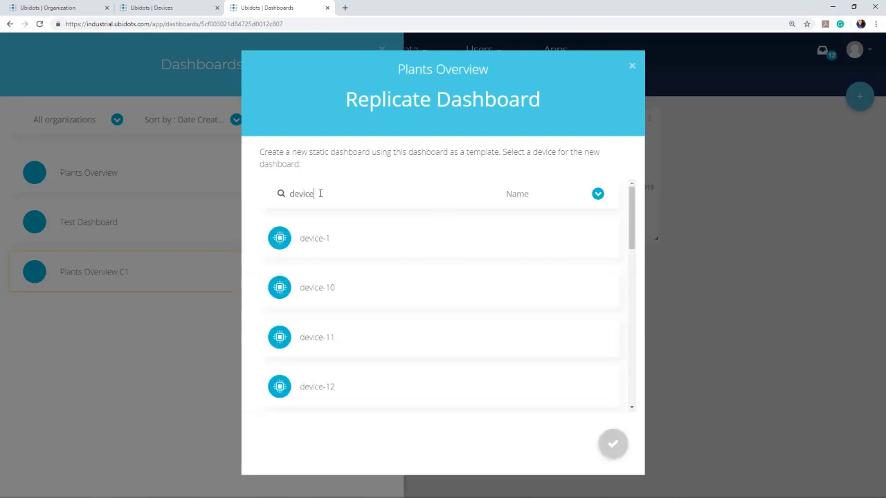
{"action": "left_click", "coordinate": [316, 287]}
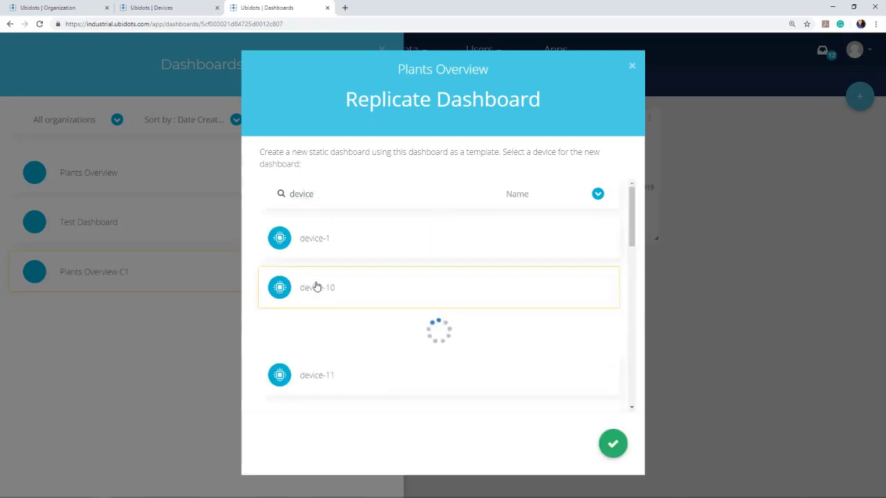
{"action": "scroll", "coordinate": [577, 390], "scroll_direction": "down", "scroll_amount": 3}
{"action": "scroll", "coordinate": [532, 344], "scroll_direction": "up", "scroll_amount": 3}
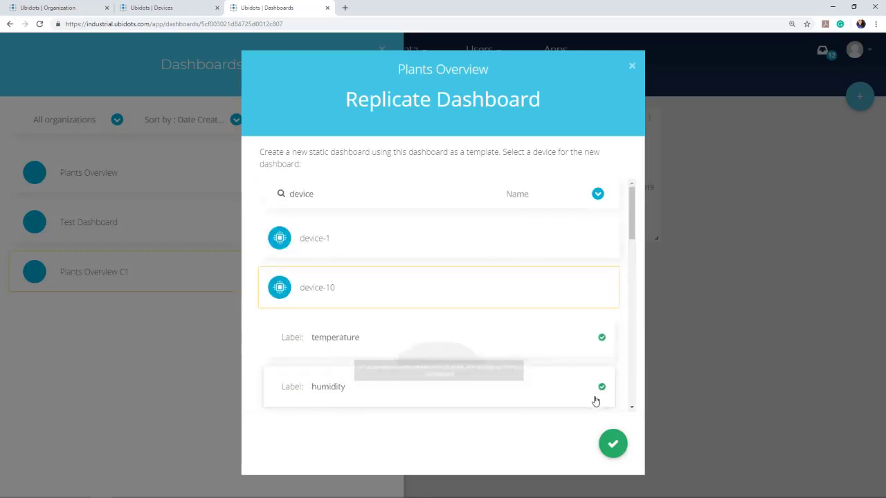
{"action": "left_click", "coordinate": [613, 446]}
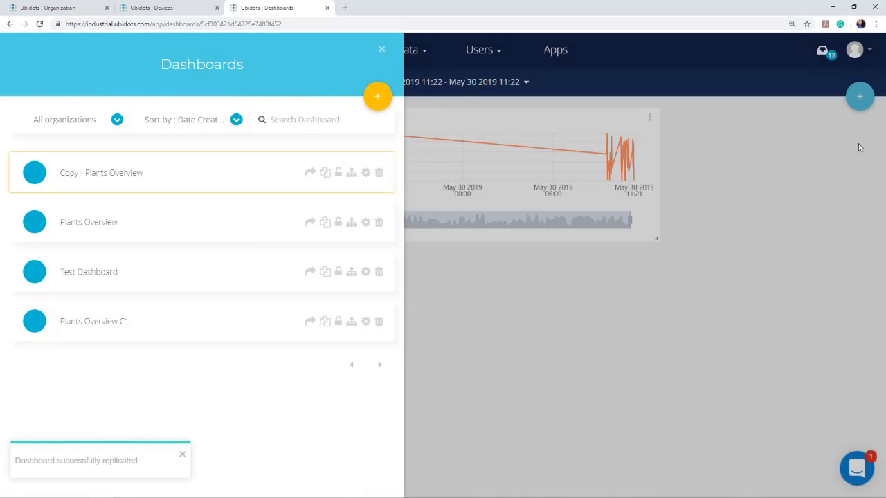
Rename the new copy to 'Plants Overview C2'.
{"action": "left_click", "coordinate": [366, 172]}
{"action": "left_click", "coordinate": [772, 122]}
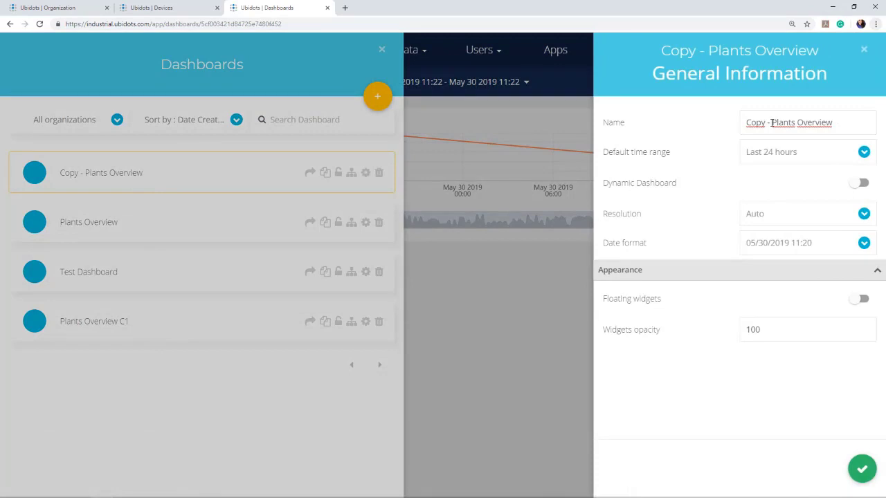
{"action": "key", "text": "BackSpace"}
{"action": "key", "text": "BackSpace"}
{"action": "key", "text": "BackSpace"}
{"action": "key", "text": "BackSpace"}
{"action": "key", "text": "BackSpace"}
{"action": "key", "text": "BackSpace"}
{"action": "key", "text": "BackSpace"}
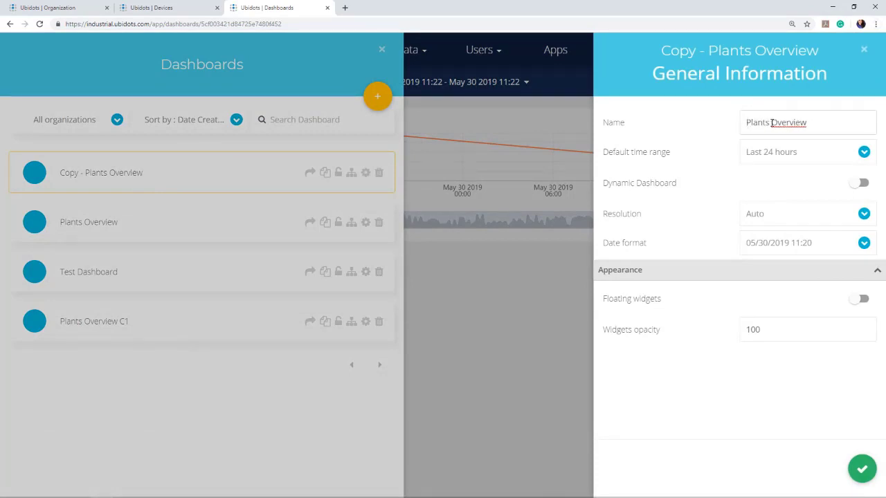
{"action": "left_click", "coordinate": [816, 119]}
{"action": "left_click", "coordinate": [862, 470]}
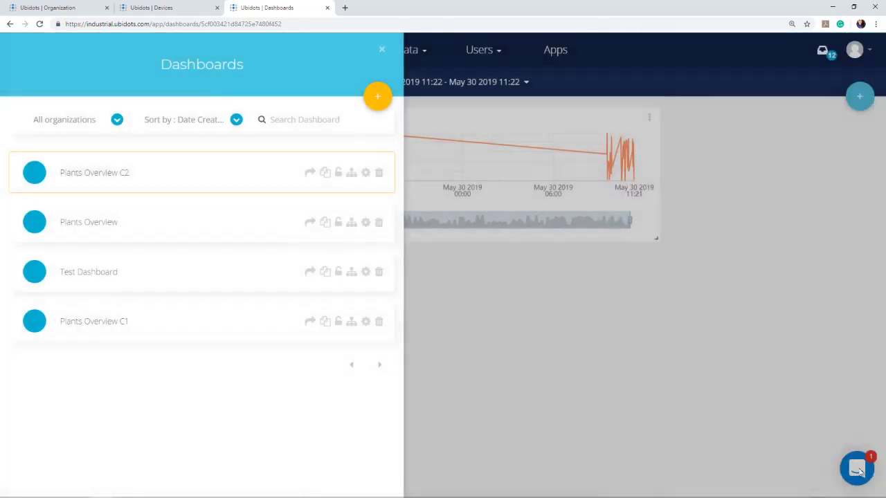
Assign Plants Overview C2 to My Second Customer and view it.
{"action": "left_click", "coordinate": [352, 173]}
{"action": "left_click", "coordinate": [616, 376]}
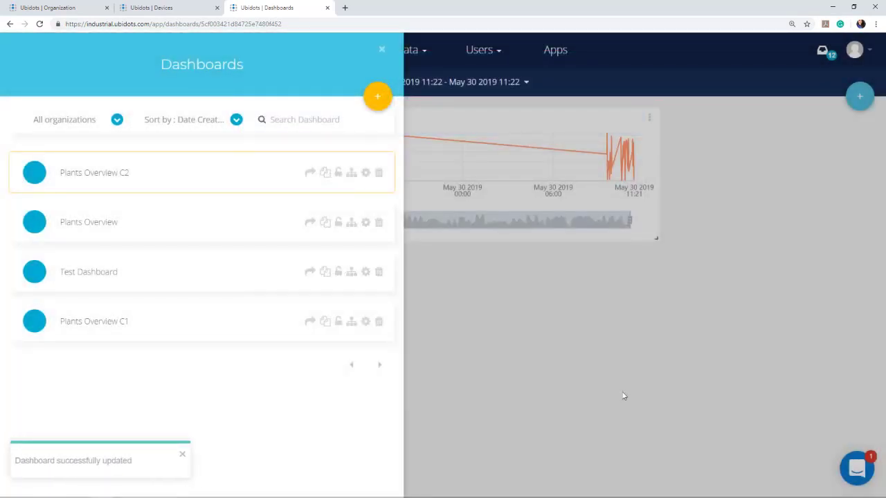
{"action": "left_click", "coordinate": [546, 353]}
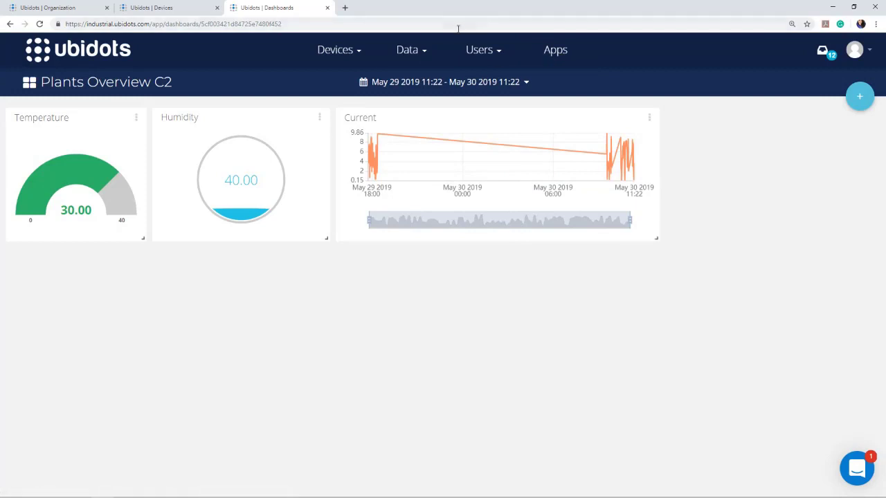
In a new tab, go to the industrial.ubidots.com devices page and launch the Winterfell app.
{"action": "left_click", "coordinate": [346, 7]}
{"action": "type", "text": "indus"}
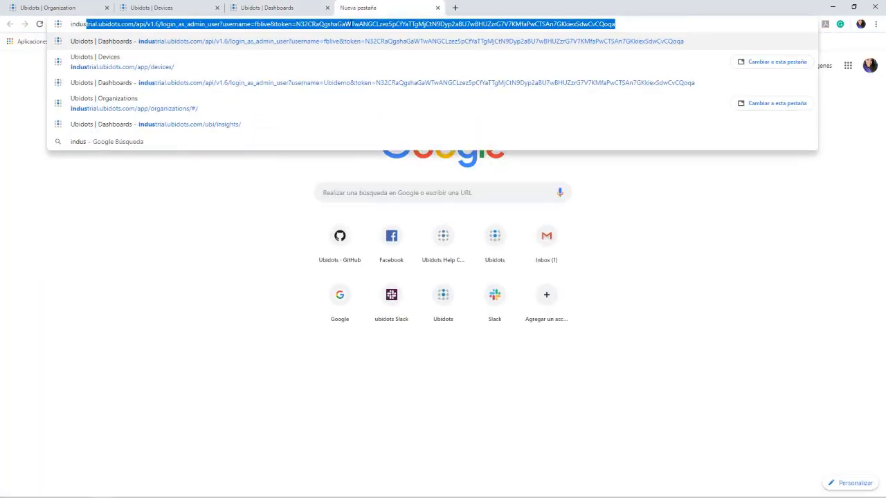
{"action": "key", "text": "Down"}
{"action": "key", "text": "Down"}
{"action": "key", "text": "Up"}
{"action": "key", "text": "Return"}
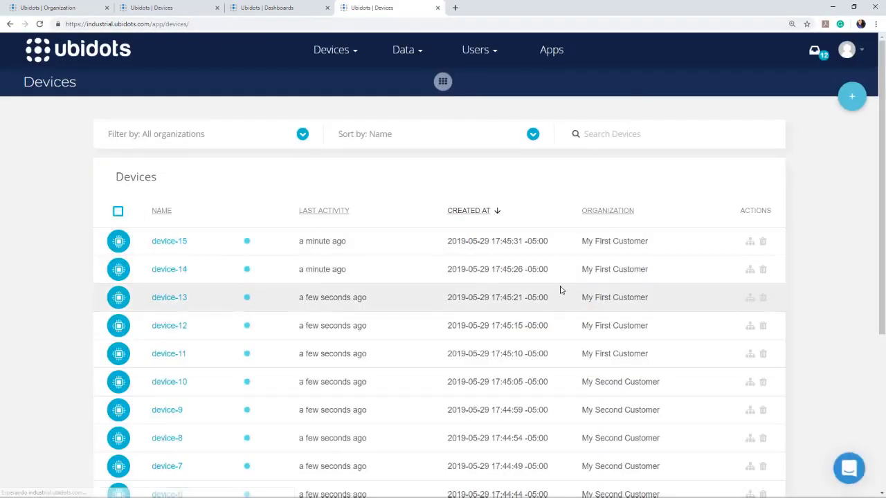
{"action": "left_click", "coordinate": [555, 51]}
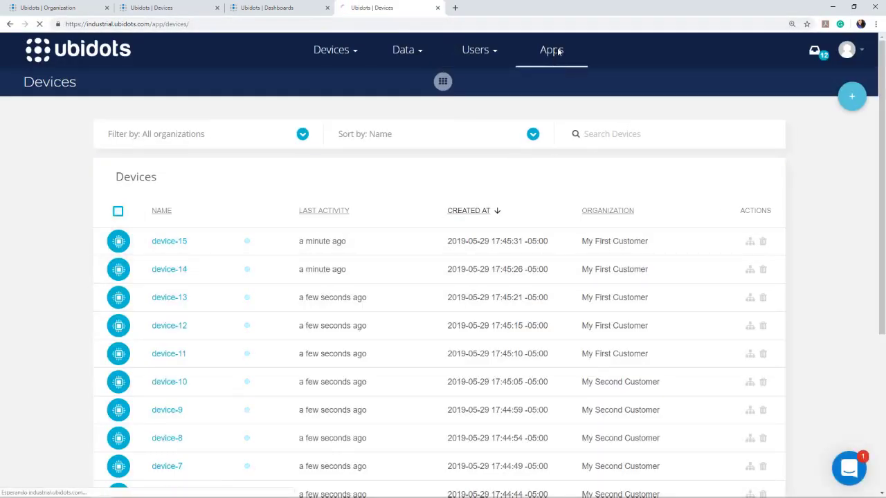
{"action": "left_click", "coordinate": [677, 202]}
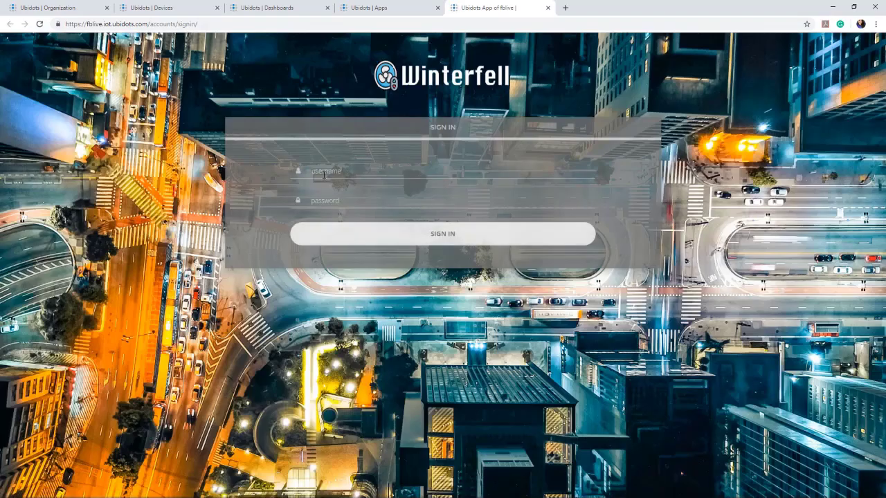
Sign in to Winterfell with the saved customer username and password.
{"action": "left_click", "coordinate": [323, 175]}
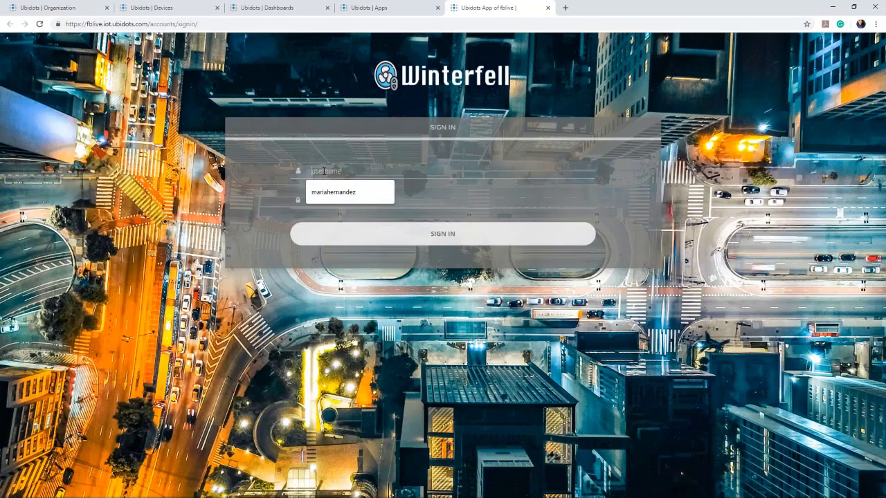
{"action": "left_click", "coordinate": [323, 172]}
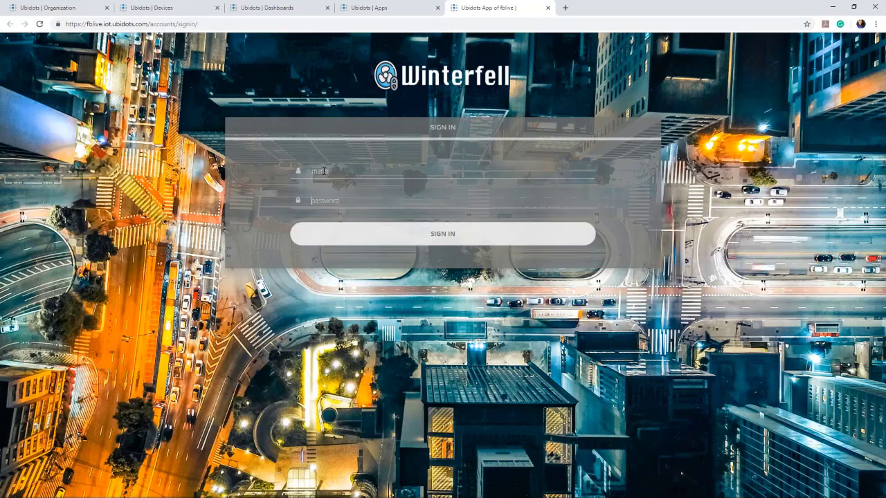
{"action": "key", "text": "Tab"}
{"action": "left_click", "coordinate": [374, 241]}
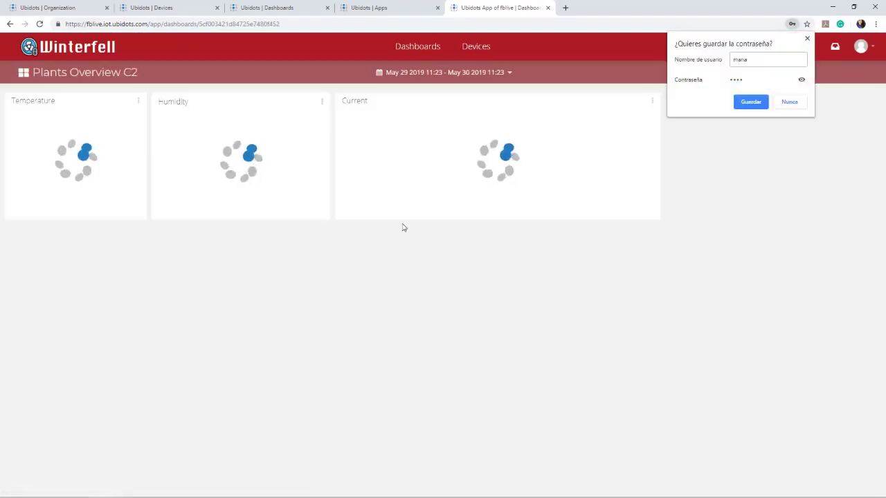
Decline saving the password, move the Winterfell tab to second place, and return to the admin dashboards.
{"action": "left_click", "coordinate": [789, 102]}
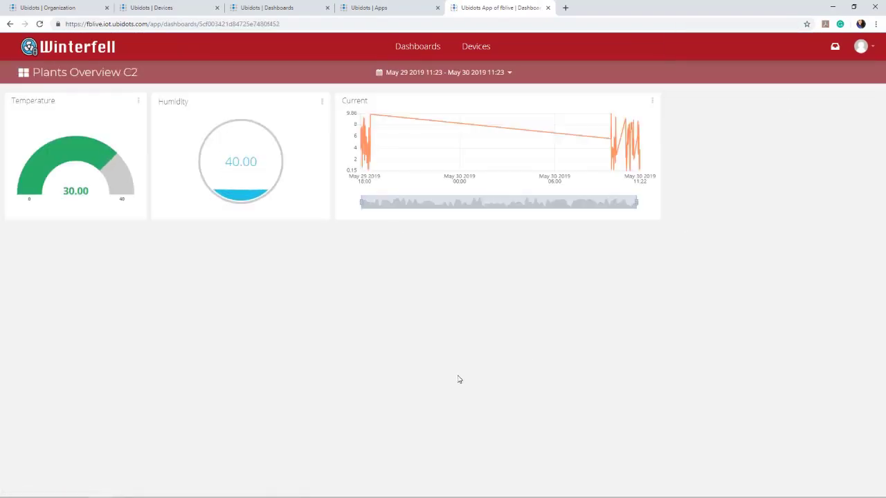
{"action": "left_click_drag", "start_coordinate": [488, 12], "coordinate": [169, 10]}
{"action": "left_click", "coordinate": [45, 8]}
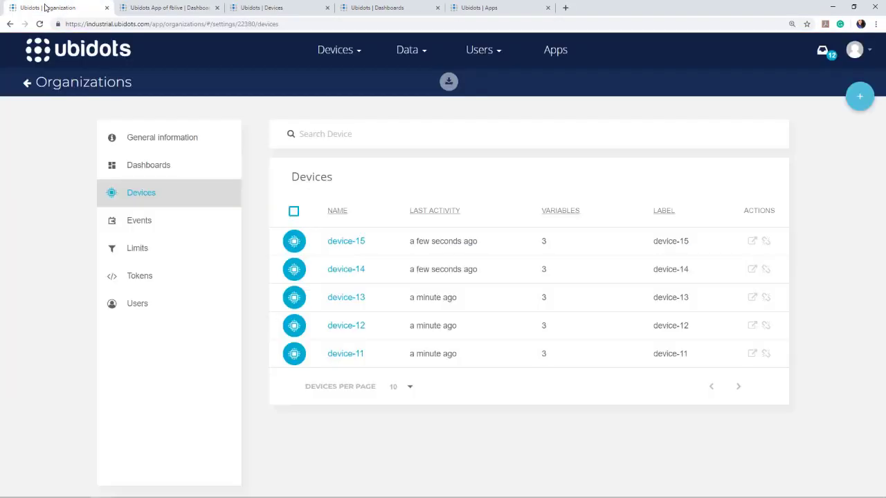
{"action": "left_click", "coordinate": [54, 57]}
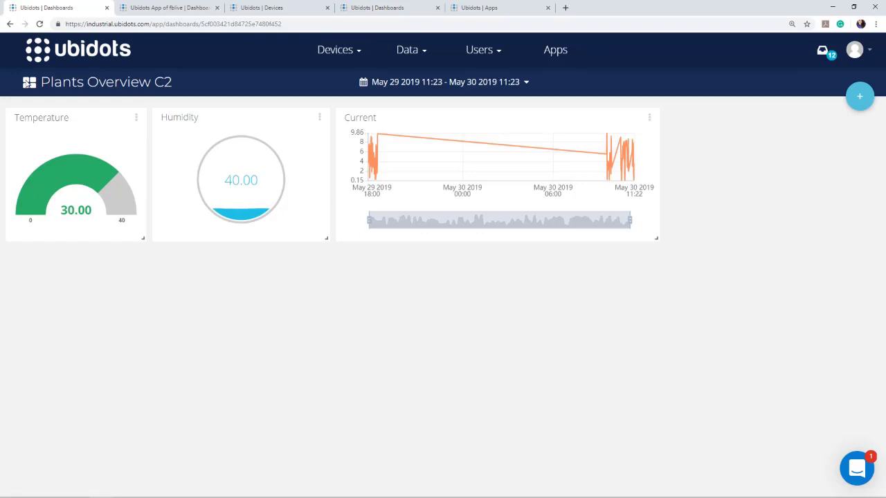
Compare the admin dashboard list with the customer's, which shows only Plants Overview C2.
{"action": "left_click", "coordinate": [27, 82]}
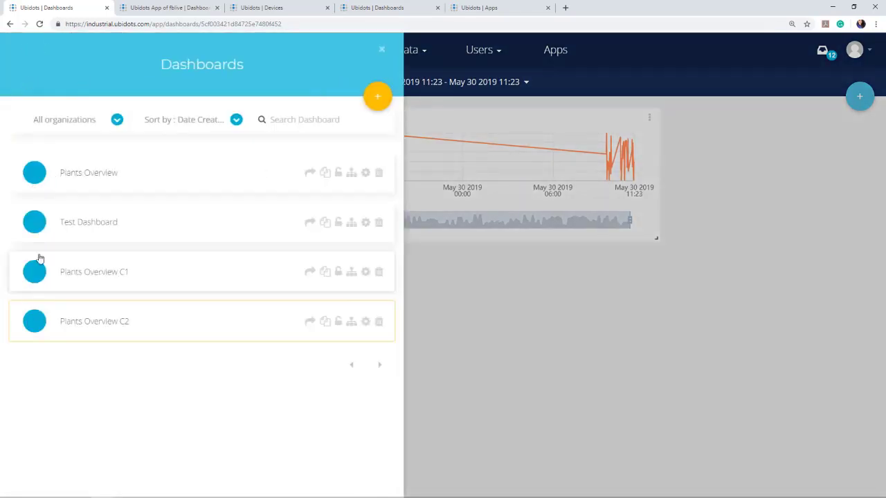
{"action": "left_click", "coordinate": [565, 306]}
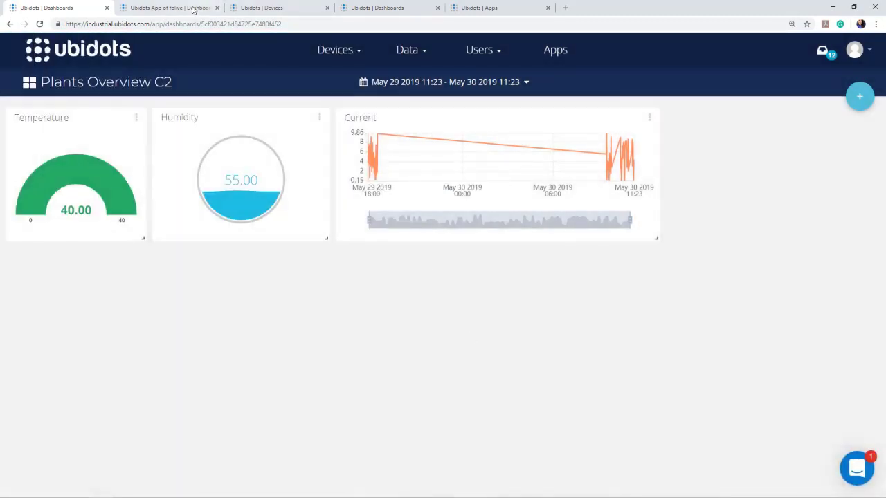
{"action": "left_click", "coordinate": [155, 9]}
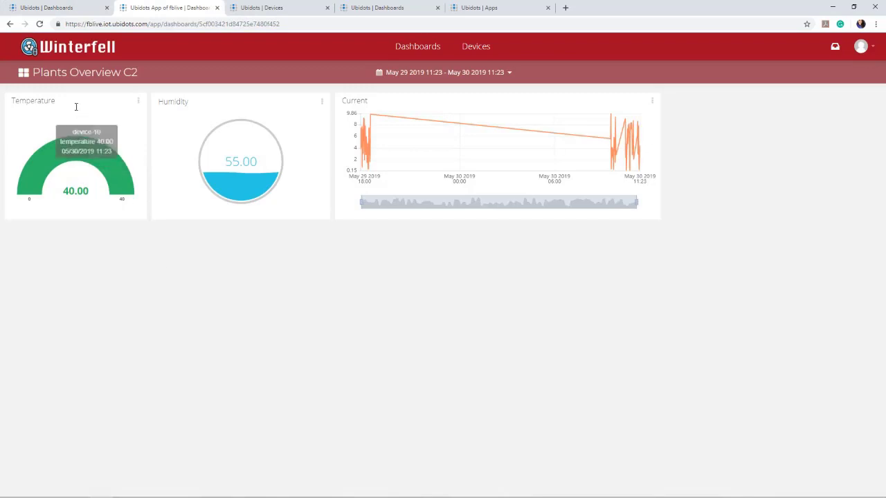
{"action": "left_click", "coordinate": [23, 72]}
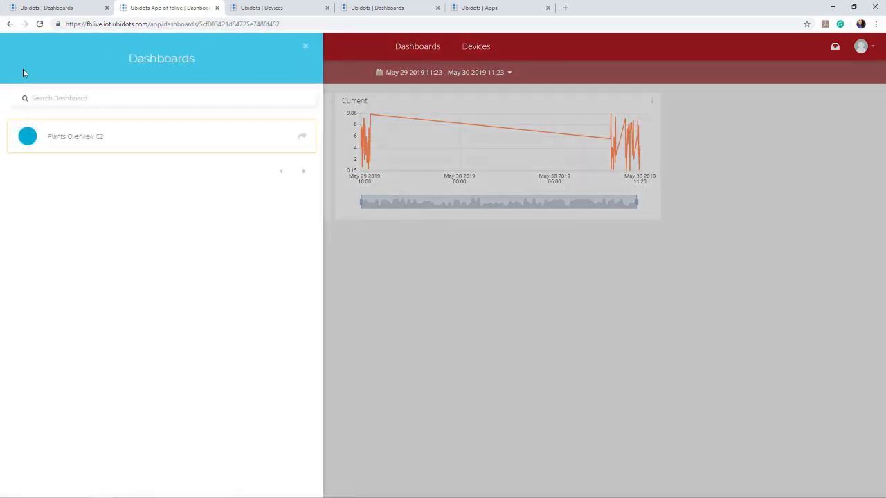
{"action": "left_click", "coordinate": [371, 269]}
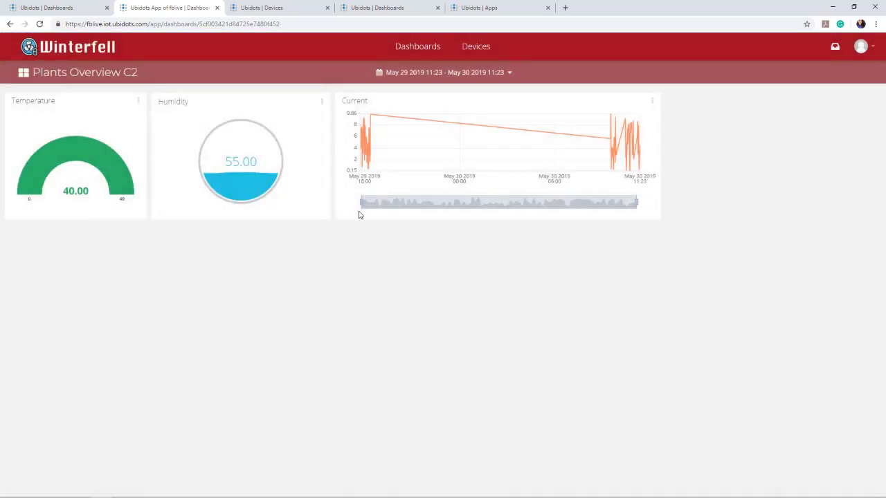
{"action": "left_click", "coordinate": [322, 102]}
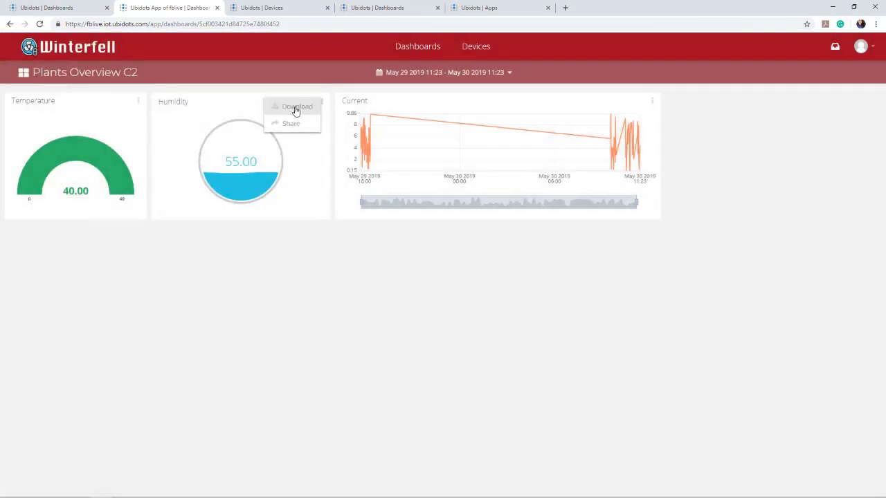
{"action": "left_click", "coordinate": [24, 73]}
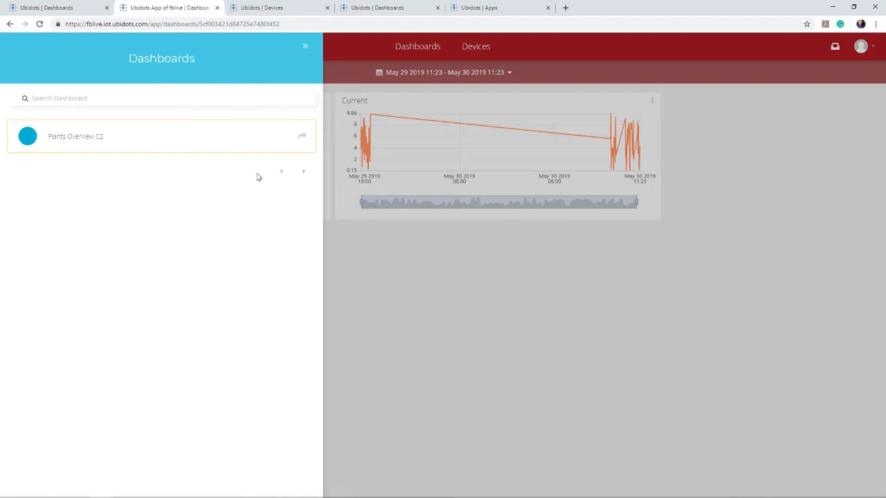
{"action": "left_click", "coordinate": [544, 283]}
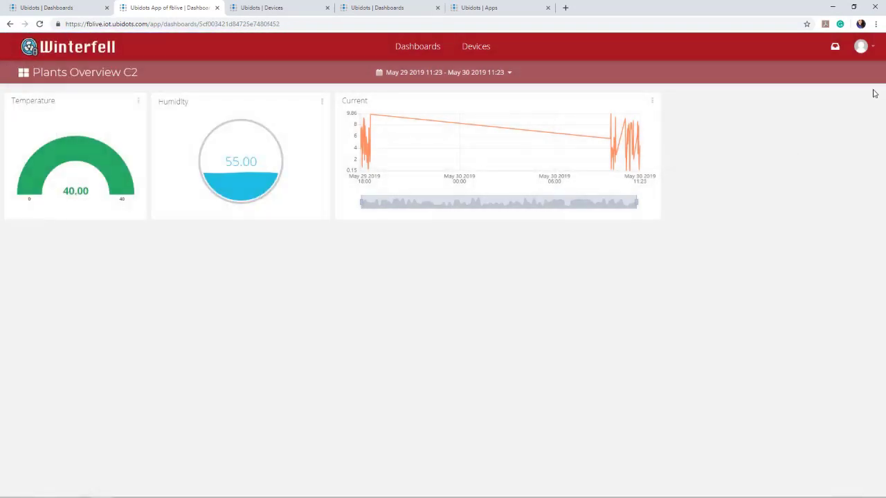
Check the customer's empty Devices page, then return to the dashboard and the account menu.
{"action": "left_click", "coordinate": [469, 48]}
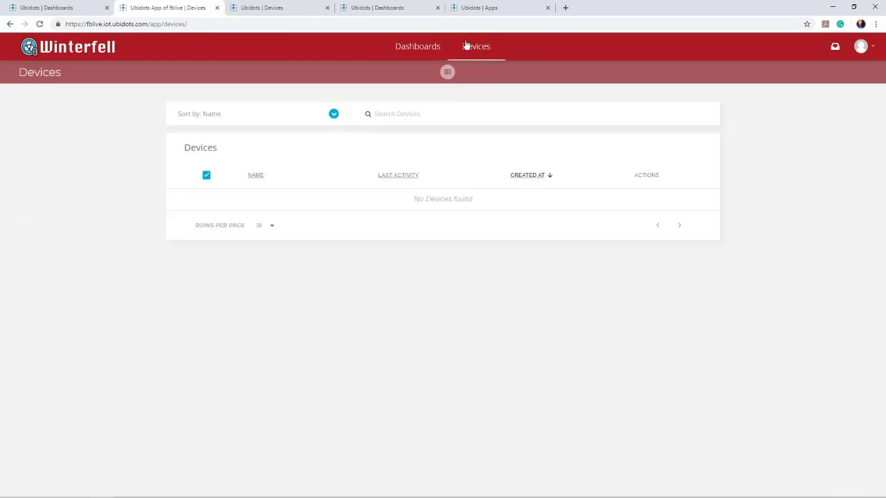
{"action": "left_click", "coordinate": [430, 50]}
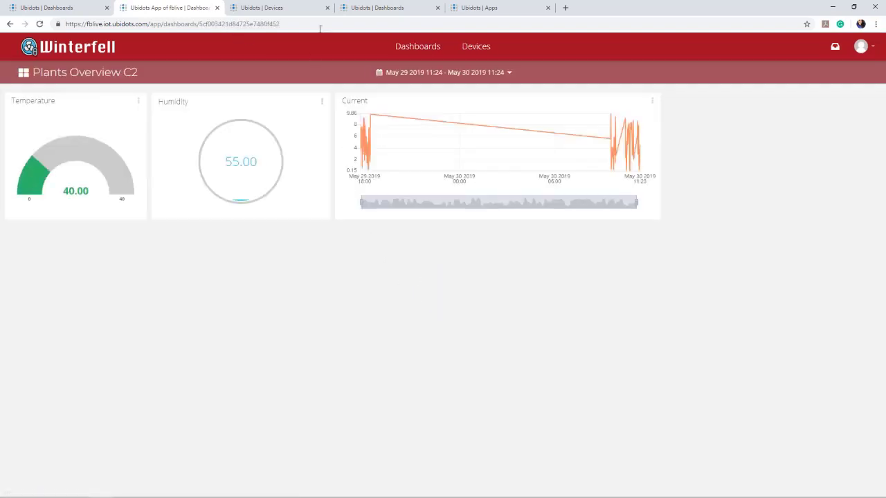
{"action": "left_click", "coordinate": [860, 47]}
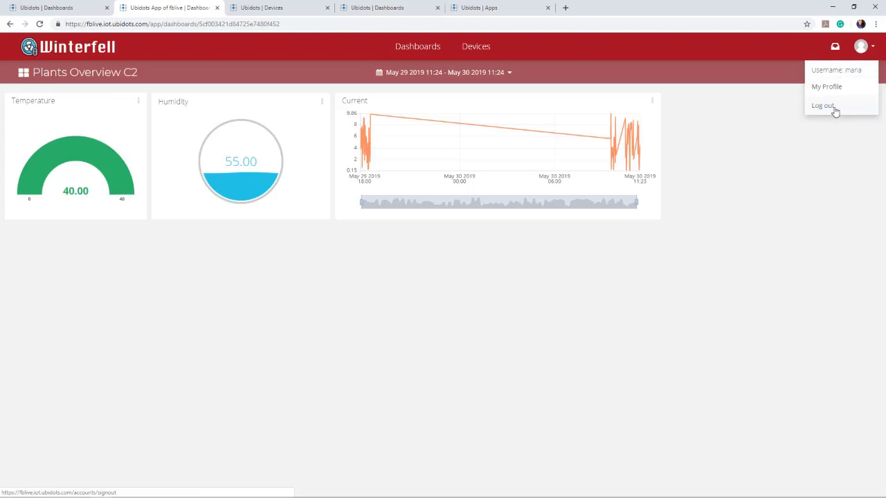
Log out and sign back in as the other saved customer user.
{"action": "left_click", "coordinate": [823, 106]}
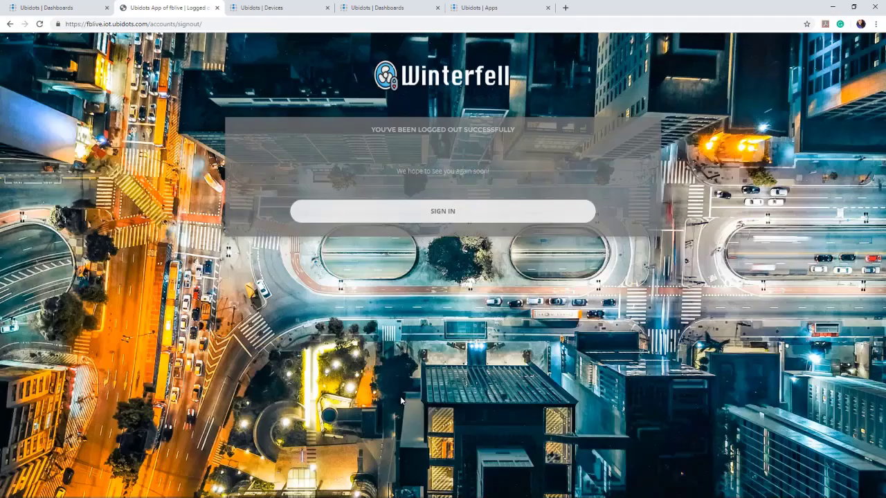
{"action": "left_click", "coordinate": [447, 214]}
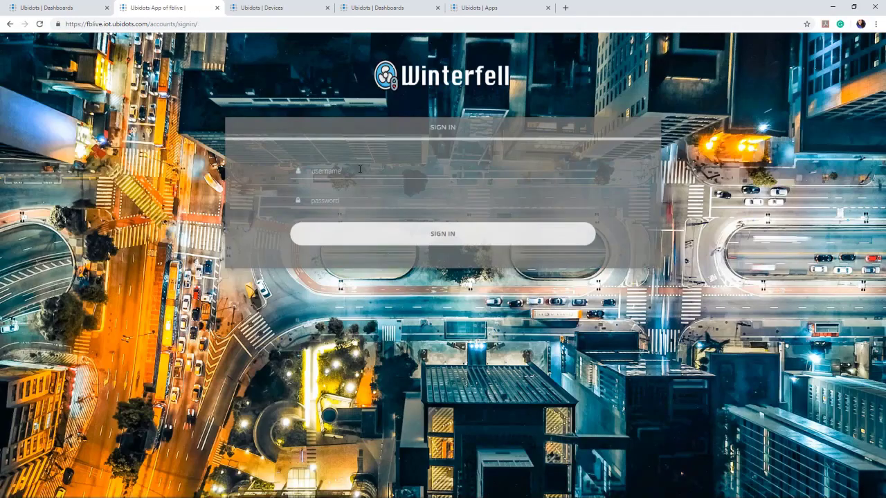
{"action": "left_click", "coordinate": [358, 172]}
{"action": "type", "text": "i"}
{"action": "type", "text": "p"}
{"action": "left_click", "coordinate": [366, 233]}
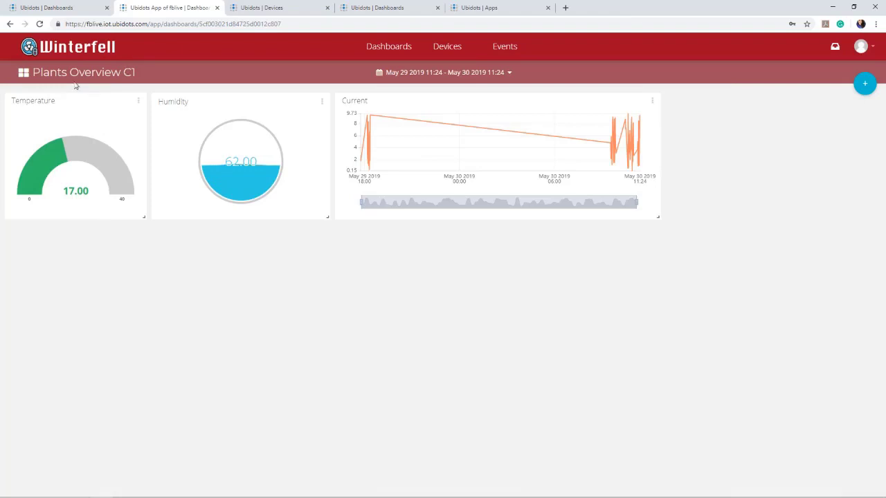
Look over the Plants Overview C1 settings and Temperature gauge editor without changing anything.
{"action": "left_click", "coordinate": [24, 73]}
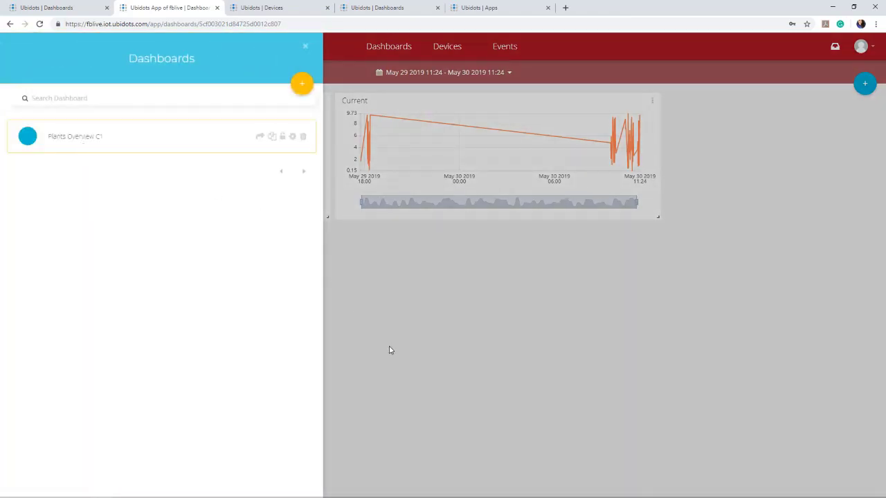
{"action": "left_click", "coordinate": [390, 350]}
{"action": "left_click", "coordinate": [22, 73]}
{"action": "left_click", "coordinate": [291, 138]}
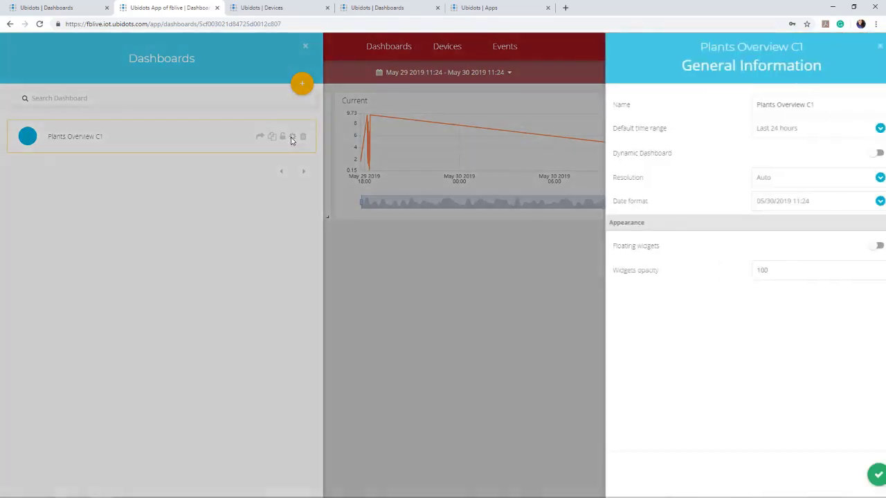
{"action": "left_click", "coordinate": [870, 48]}
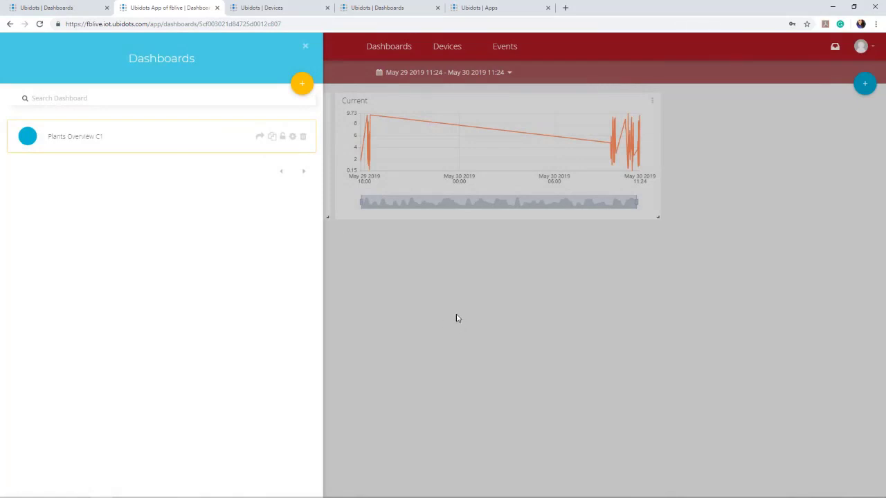
{"action": "left_click", "coordinate": [417, 303]}
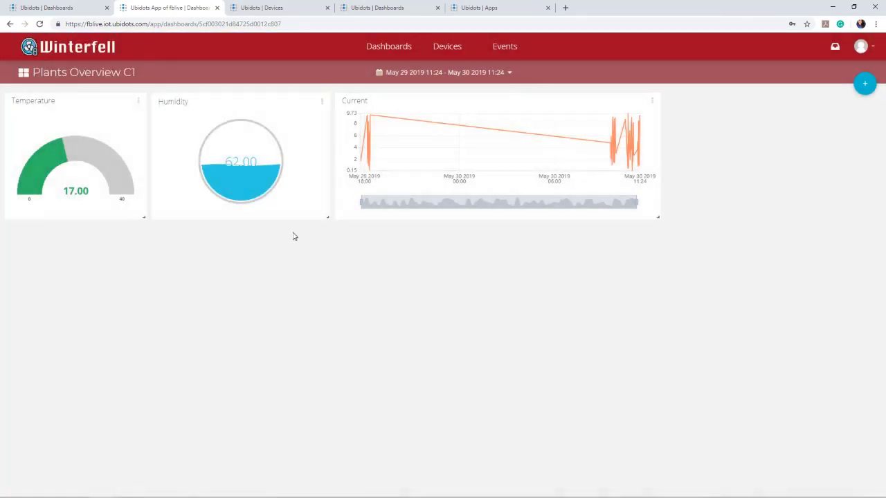
{"action": "left_click", "coordinate": [139, 104]}
{"action": "left_click", "coordinate": [113, 141]}
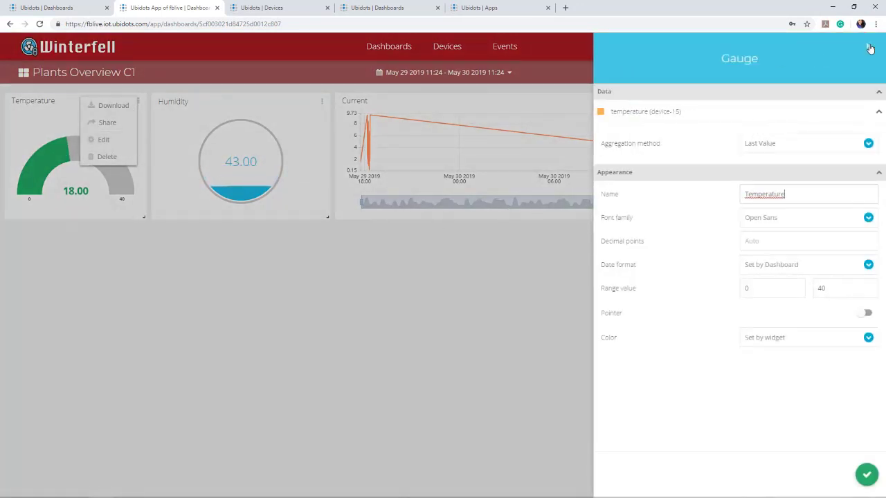
{"action": "left_click", "coordinate": [868, 47]}
Make Plants Overview C1 a dynamic dashboard with device-15 as default device.
{"action": "left_click", "coordinate": [23, 73]}
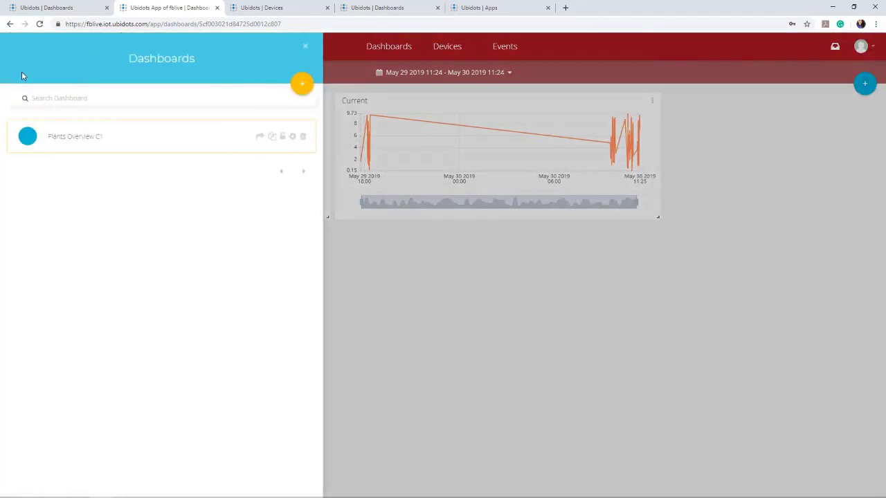
{"action": "left_click", "coordinate": [291, 137]}
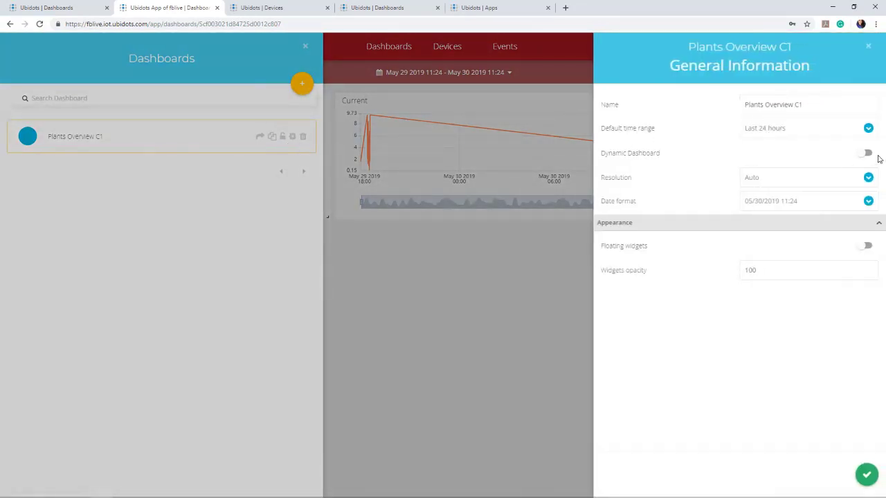
{"action": "left_click", "coordinate": [865, 154]}
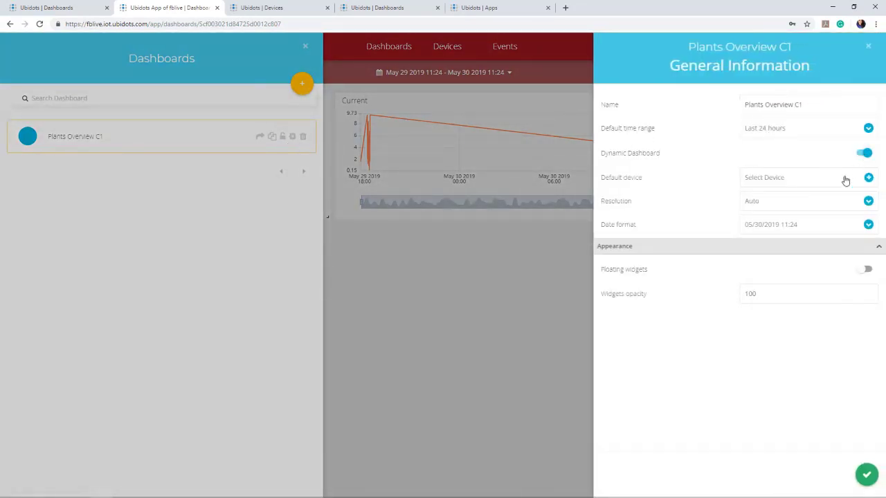
{"action": "left_click", "coordinate": [795, 178]}
{"action": "left_click", "coordinate": [646, 158]}
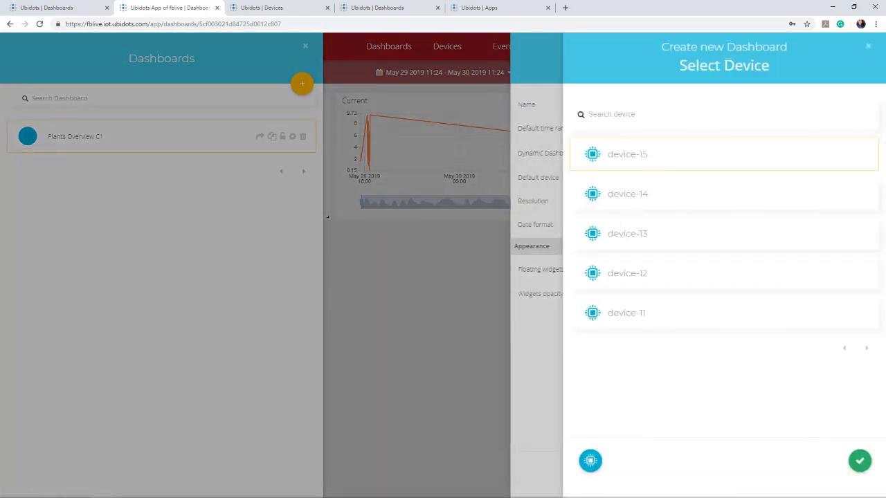
{"action": "left_click", "coordinate": [860, 461]}
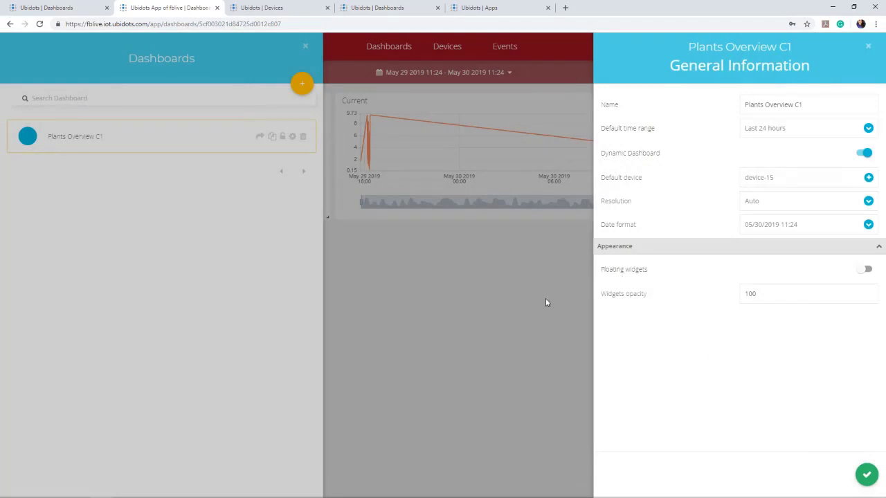
{"action": "left_click", "coordinate": [866, 475]}
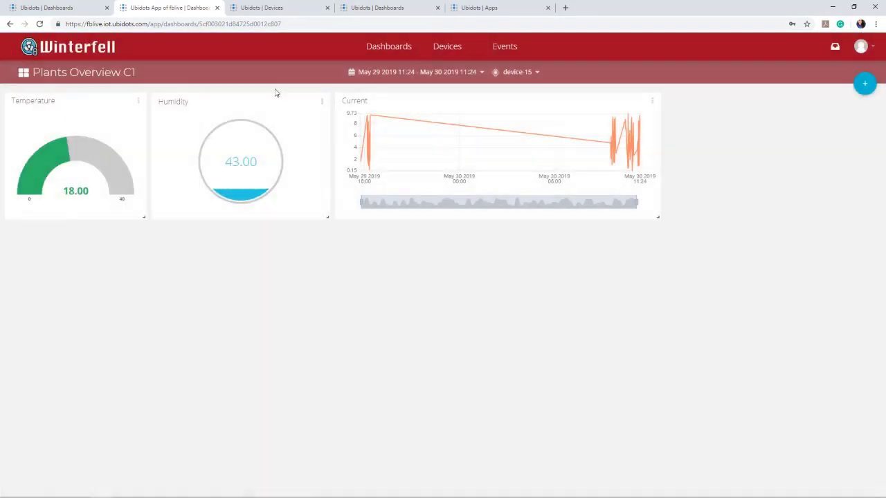
Make the Temperature gauge dynamic, bound to the variable label temperature, and save it.
{"action": "left_click", "coordinate": [137, 101]}
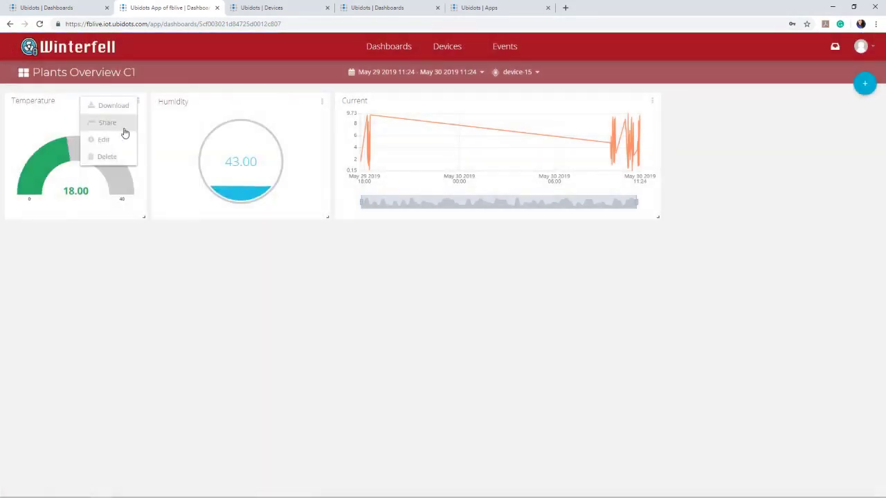
{"action": "left_click", "coordinate": [110, 140]}
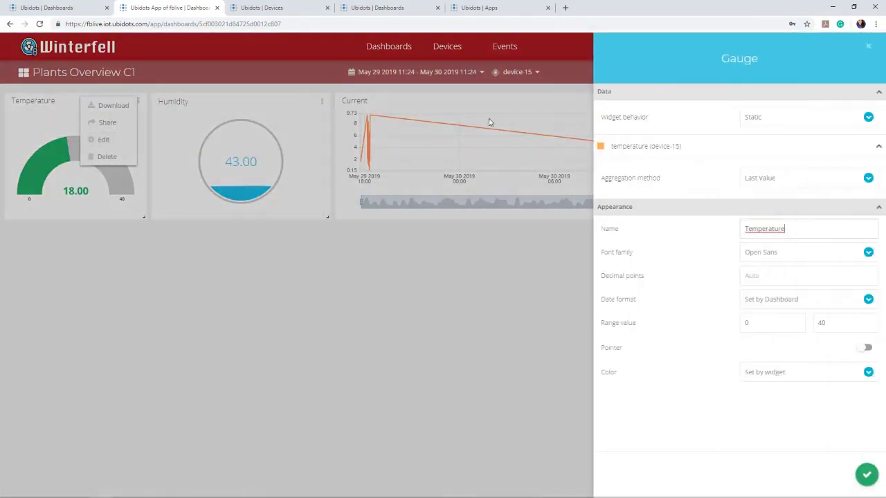
{"action": "left_click", "coordinate": [785, 117]}
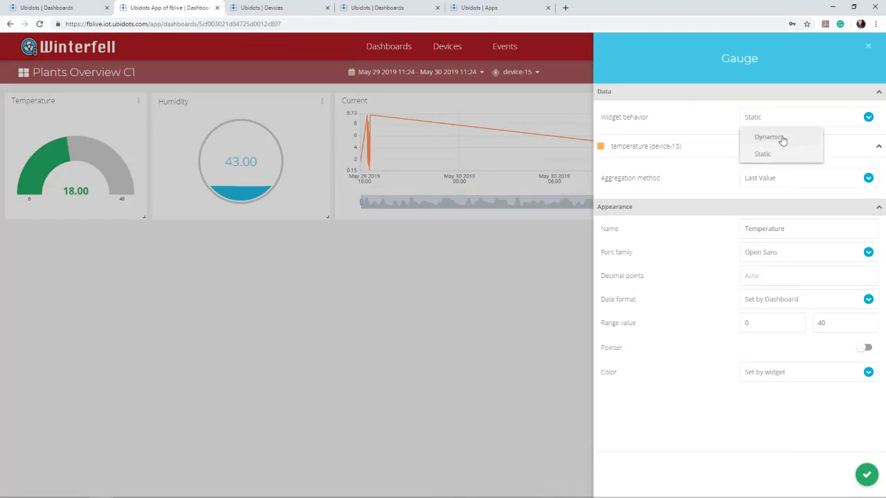
{"action": "left_click", "coordinate": [782, 137]}
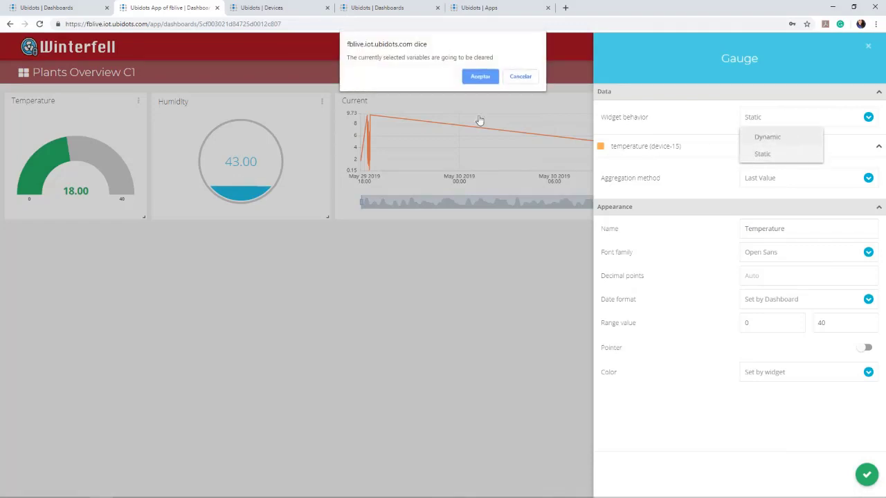
{"action": "left_click", "coordinate": [480, 76]}
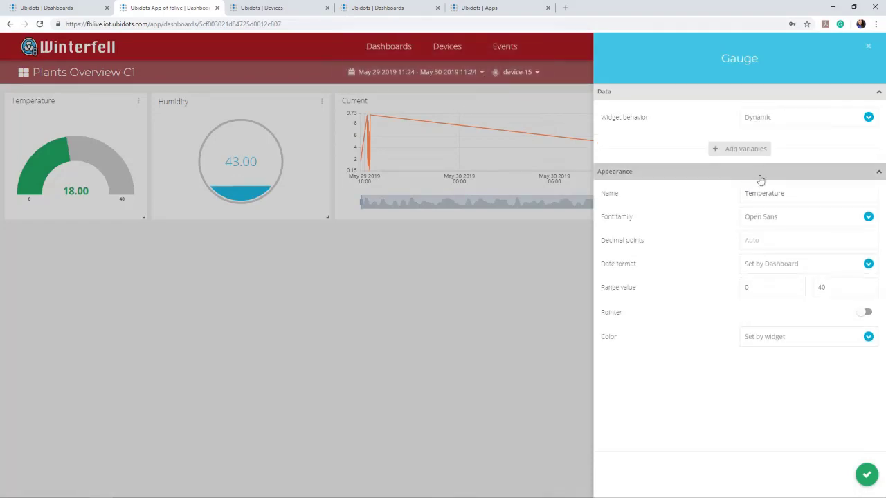
{"action": "left_click", "coordinate": [728, 148]}
{"action": "type", "text": "temperature"}
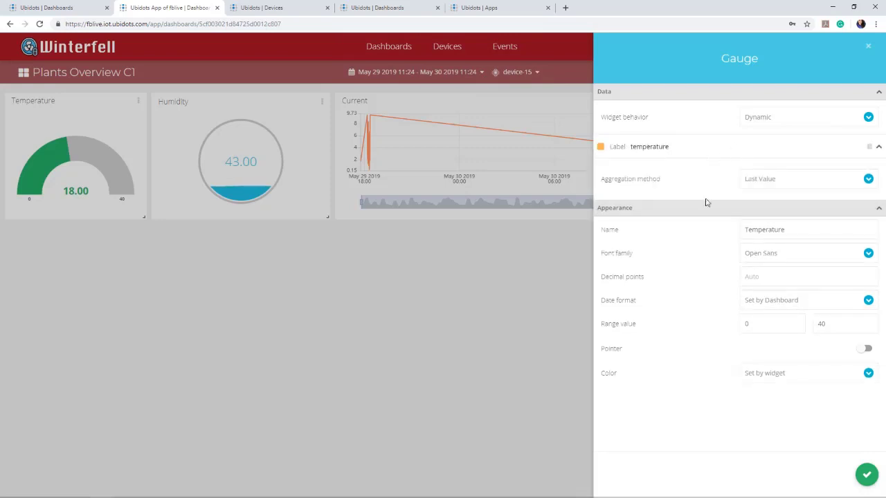
{"action": "left_click", "coordinate": [865, 474]}
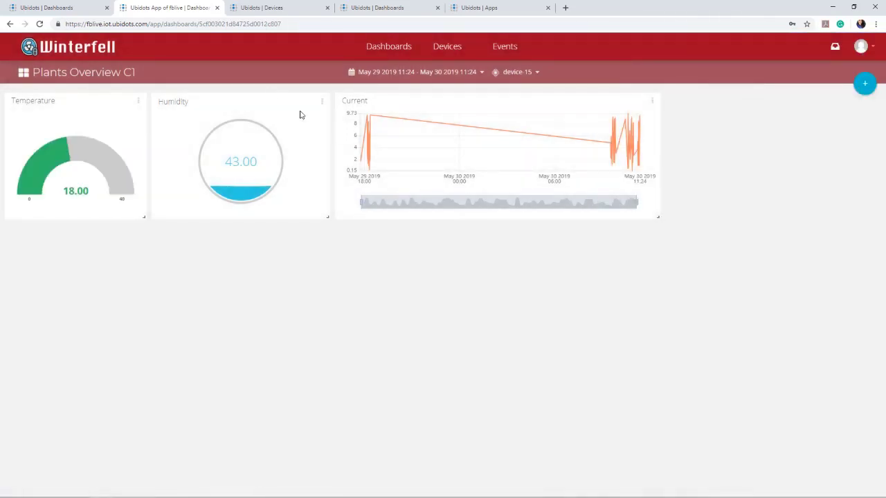
Make the Humidity tank dynamic on label humidity with a blue variable colour.
{"action": "left_click", "coordinate": [321, 102]}
{"action": "left_click", "coordinate": [299, 142]}
{"action": "left_click", "coordinate": [766, 119]}
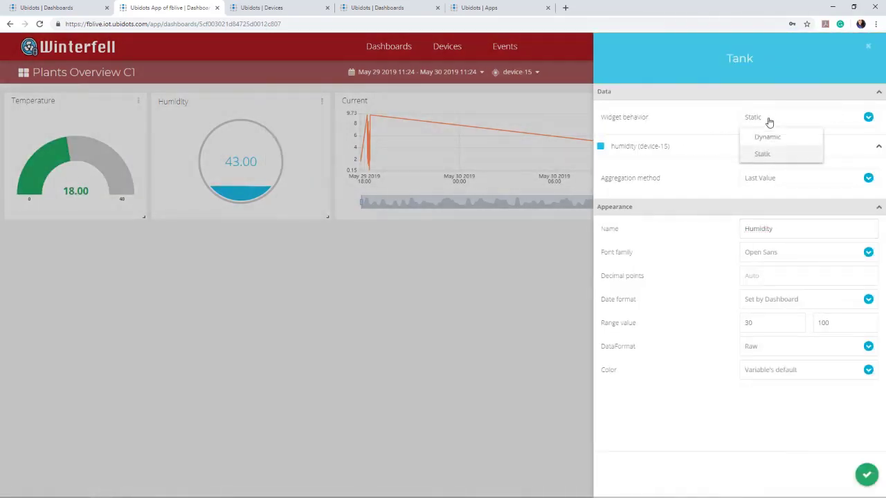
{"action": "left_click", "coordinate": [768, 138]}
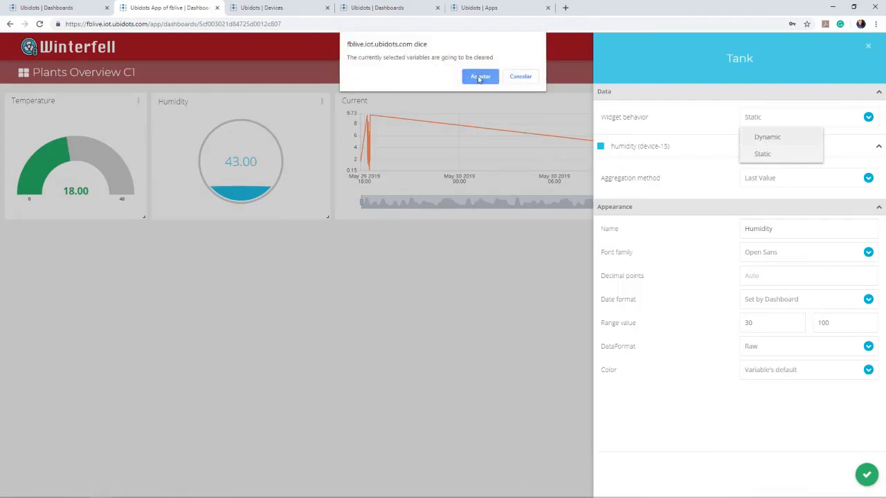
{"action": "left_click", "coordinate": [483, 76]}
{"action": "left_click", "coordinate": [760, 150]}
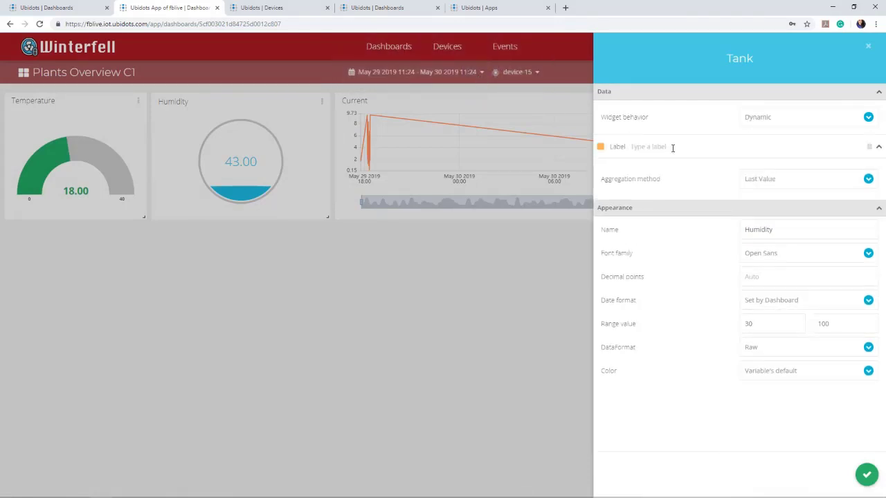
{"action": "type", "text": "humidity"}
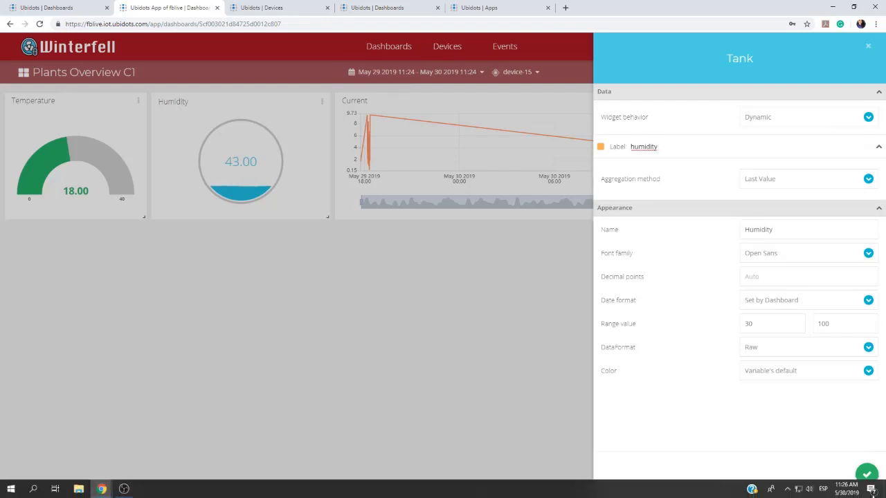
{"action": "left_click", "coordinate": [601, 147]}
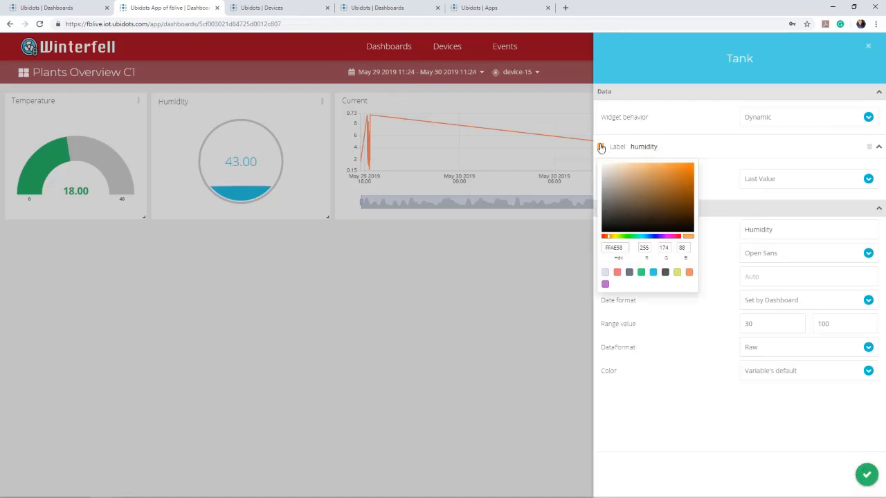
{"action": "left_click", "coordinate": [653, 272]}
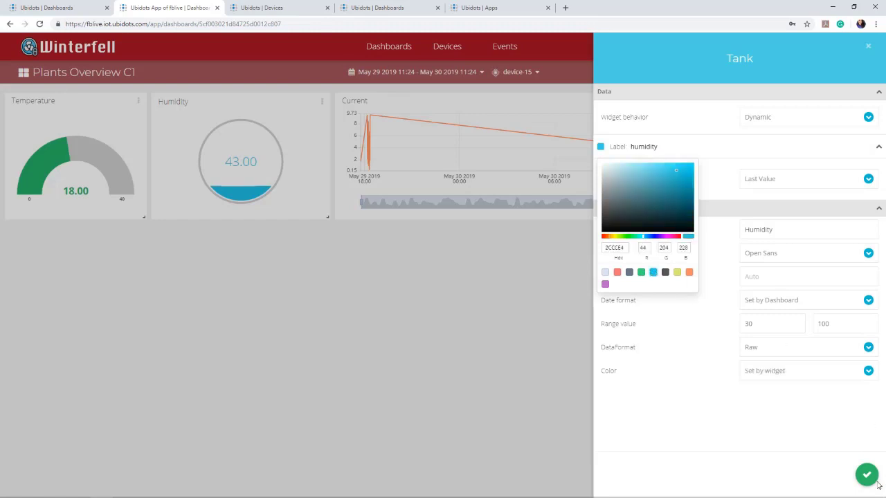
{"action": "left_click", "coordinate": [823, 452]}
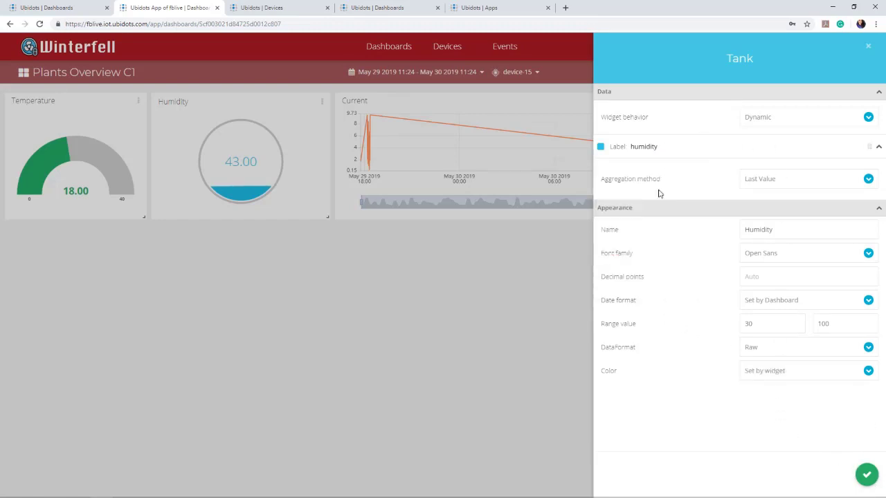
{"action": "left_click", "coordinate": [867, 475]}
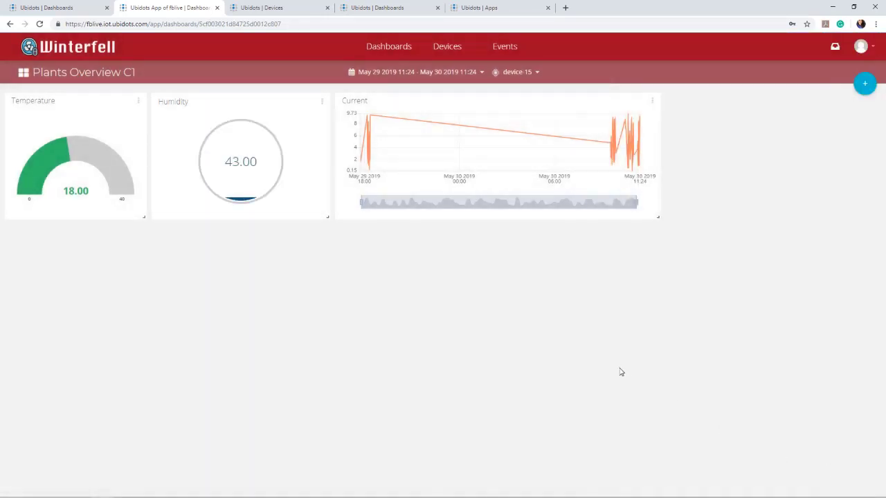
Set the Humidity tank's colour to the variable's default and save.
{"action": "left_click", "coordinate": [322, 103]}
{"action": "left_click", "coordinate": [309, 142]}
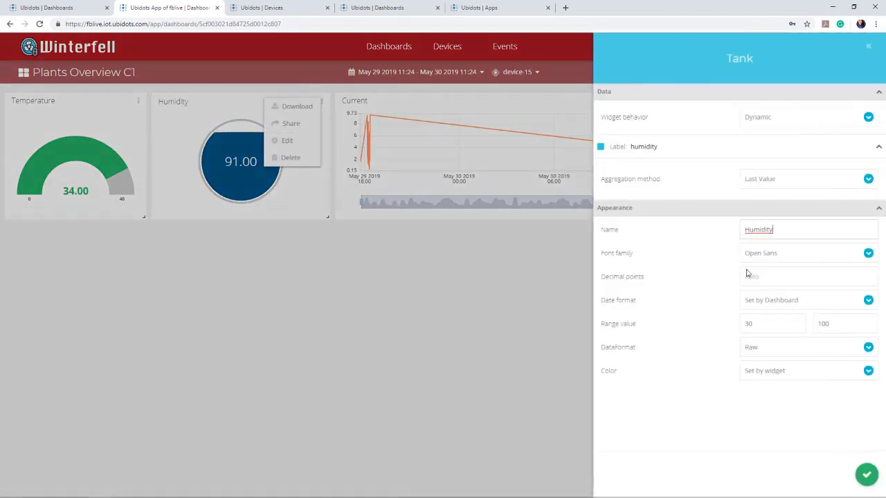
{"action": "left_click", "coordinate": [773, 371]}
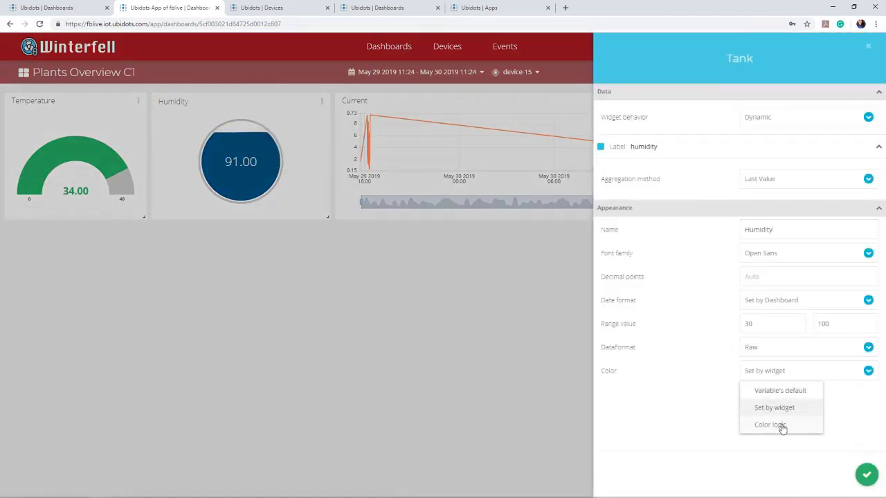
{"action": "left_click", "coordinate": [776, 397]}
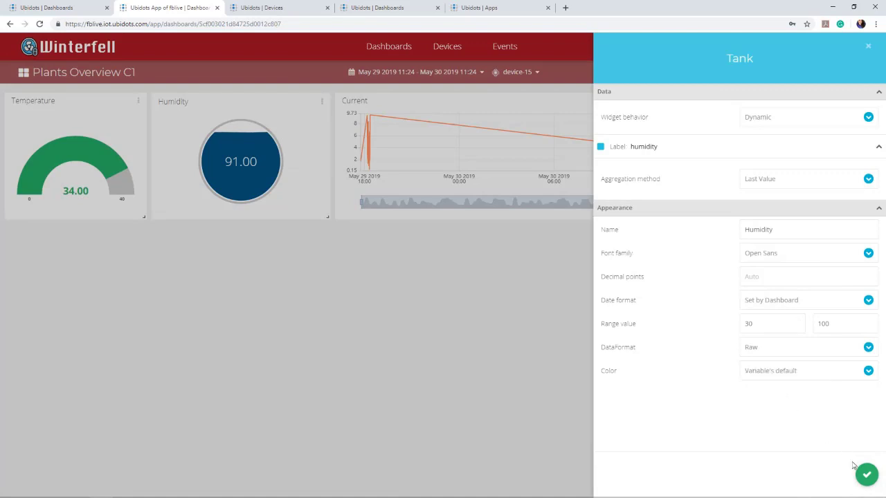
{"action": "left_click", "coordinate": [866, 475]}
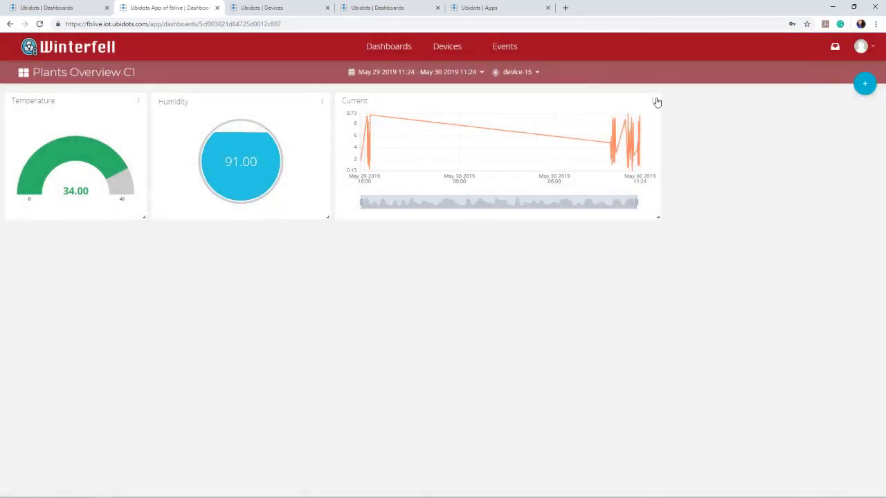
{"action": "left_click", "coordinate": [652, 102]}
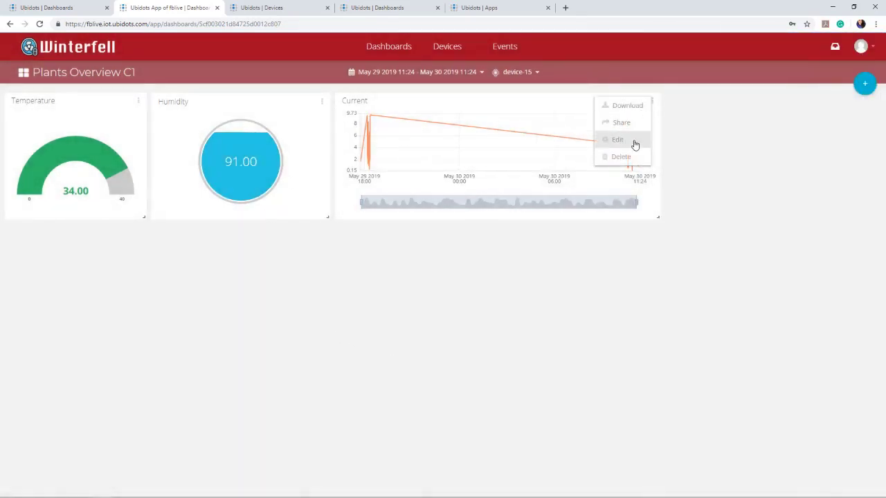
Make the Current line chart dynamic on label current with a red (F47373) line, then save.
{"action": "left_click", "coordinate": [633, 142]}
{"action": "left_click", "coordinate": [761, 119]}
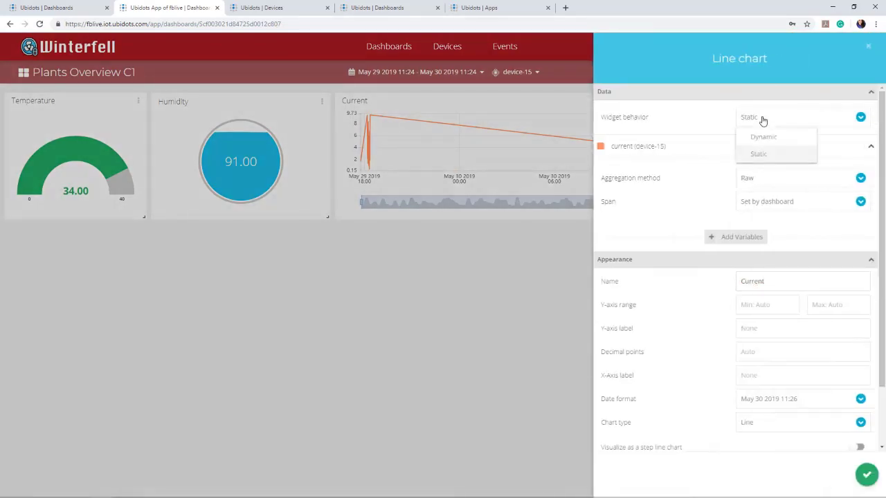
{"action": "left_click", "coordinate": [763, 137]}
{"action": "left_click", "coordinate": [478, 77]}
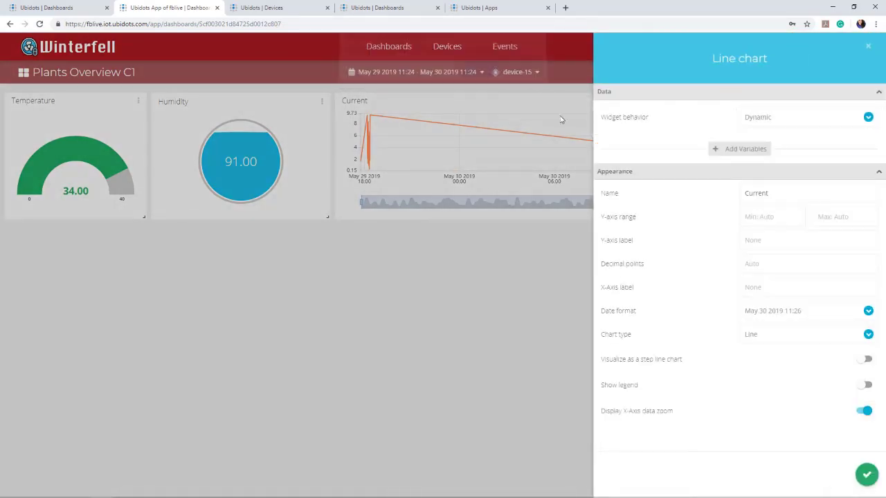
{"action": "left_click", "coordinate": [742, 149]}
{"action": "type", "text": "current"}
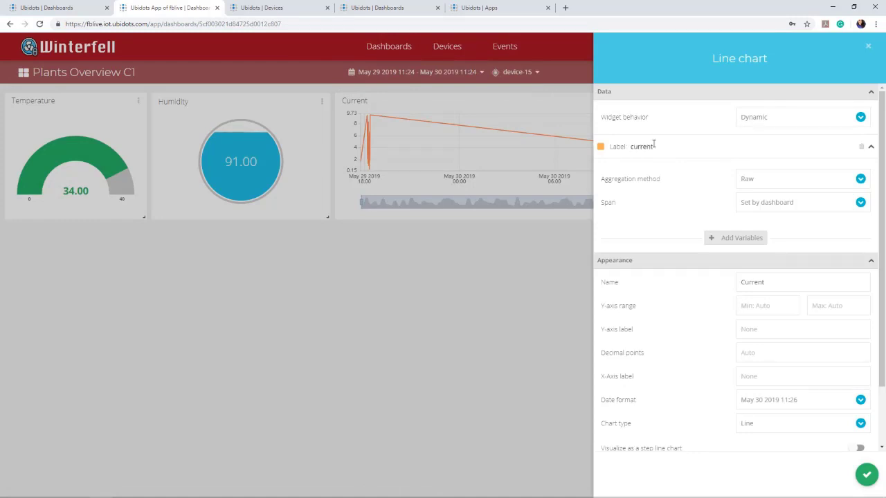
{"action": "left_click", "coordinate": [600, 143]}
{"action": "left_click", "coordinate": [602, 148]}
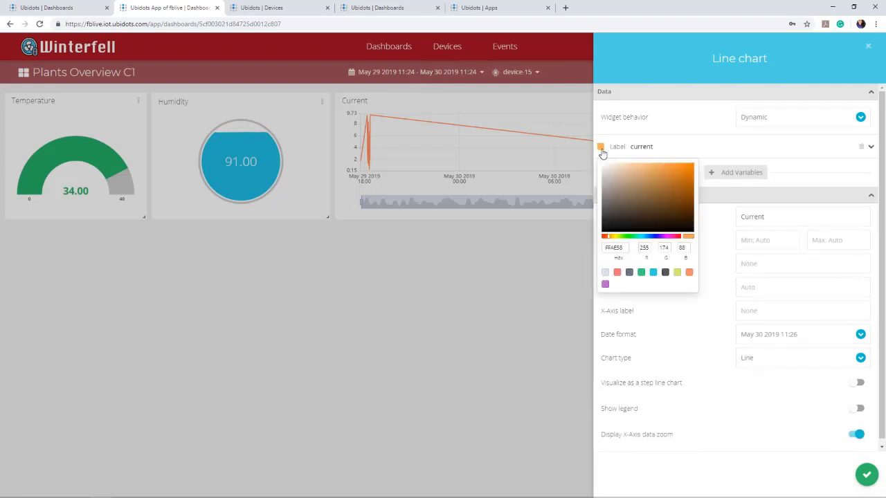
{"action": "left_click", "coordinate": [617, 272]}
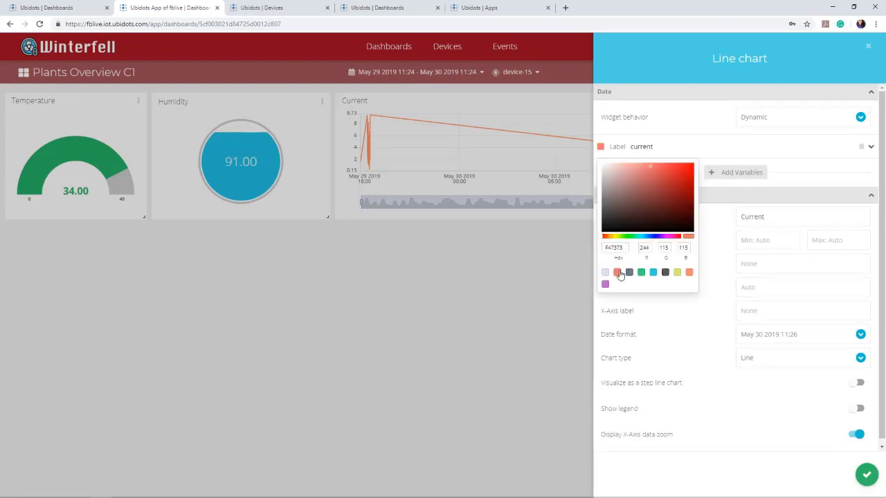
{"action": "scroll", "coordinate": [706, 374], "scroll_direction": "down", "scroll_amount": 1}
{"action": "left_click", "coordinate": [650, 141]}
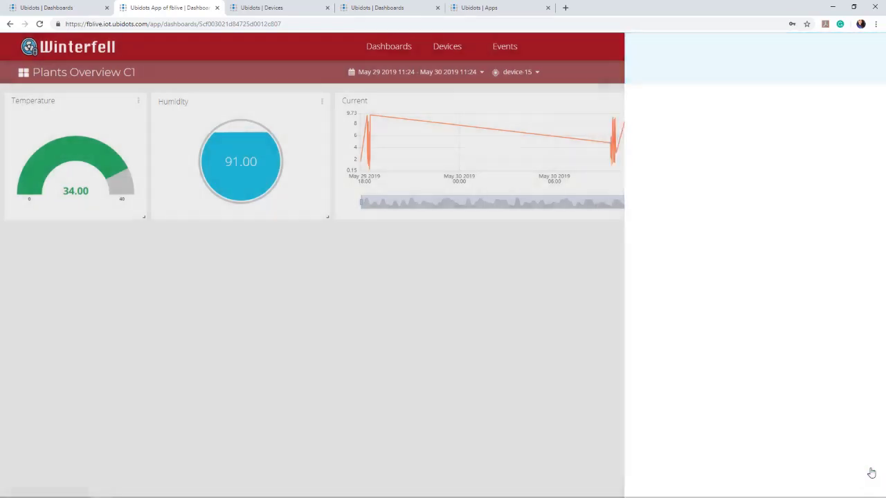
{"action": "left_click", "coordinate": [867, 474]}
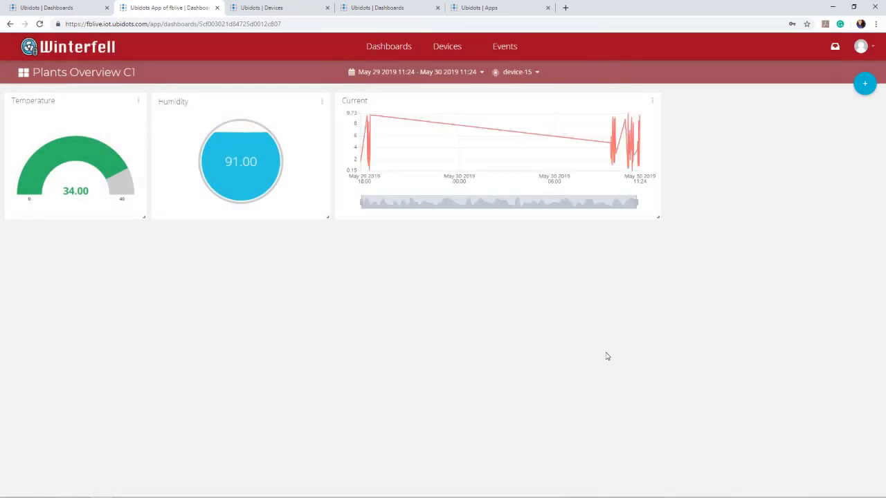
Switch the dashboard through device-11, device-12 and finally device-14.
{"action": "left_click", "coordinate": [518, 71]}
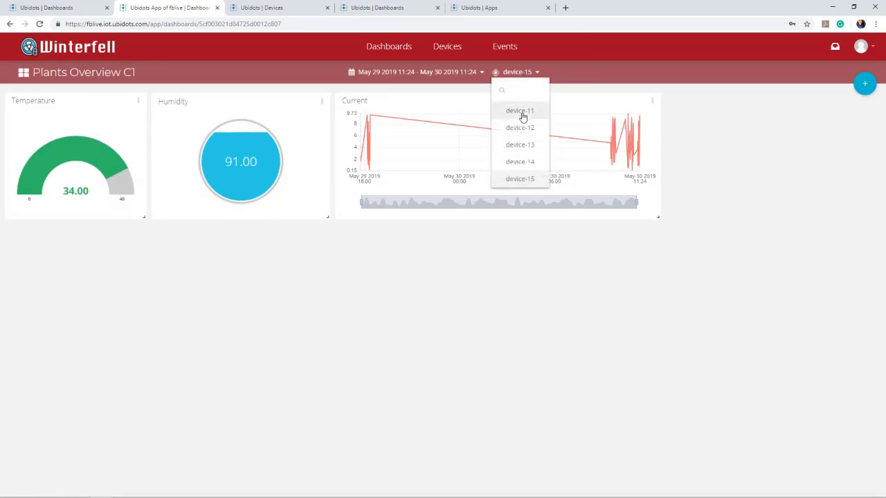
{"action": "left_click", "coordinate": [520, 112]}
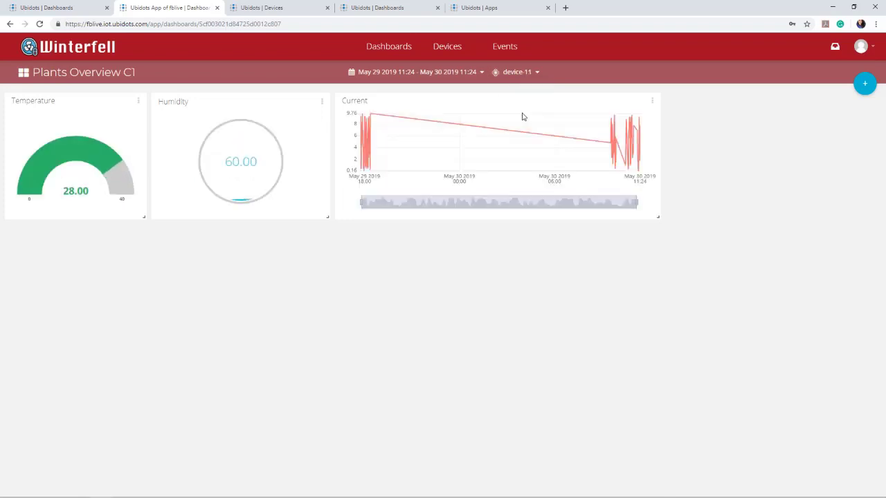
{"action": "left_click", "coordinate": [515, 73]}
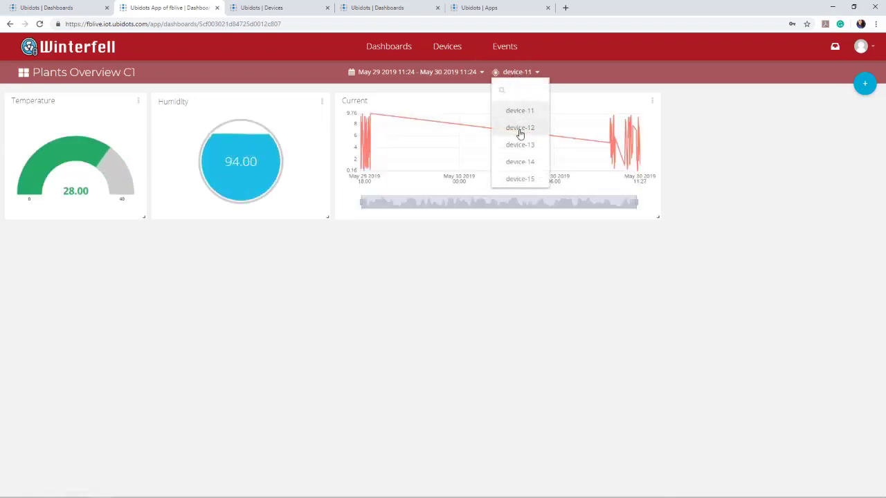
{"action": "left_click", "coordinate": [518, 130]}
{"action": "left_click", "coordinate": [517, 72]}
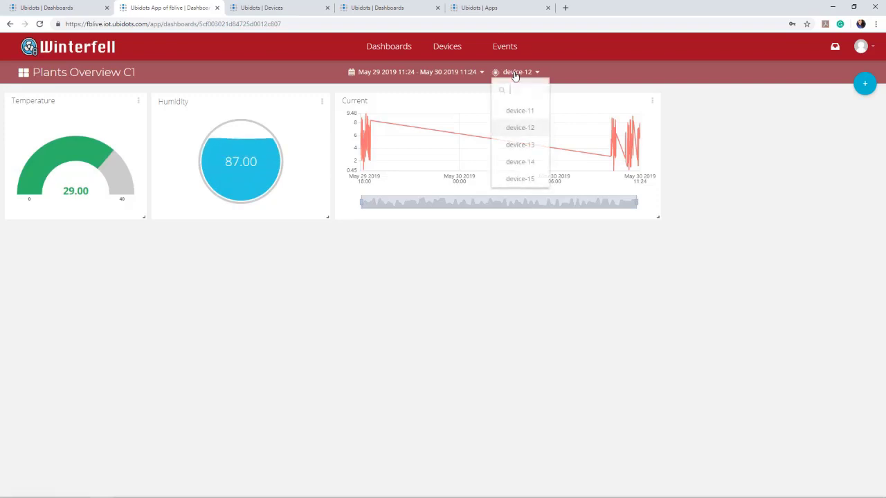
{"action": "left_click", "coordinate": [524, 166]}
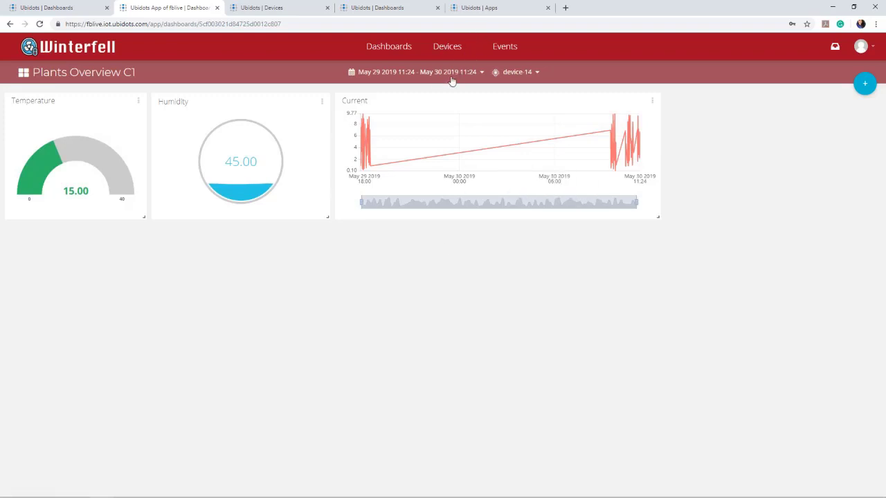
Limit the dashboard to the last hour, then go to the Devices list.
{"action": "left_click", "coordinate": [451, 81]}
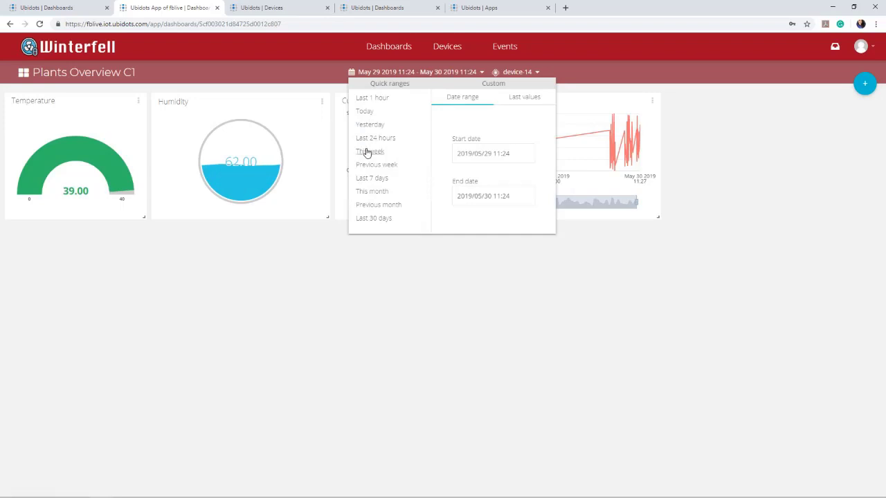
{"action": "left_click", "coordinate": [375, 97]}
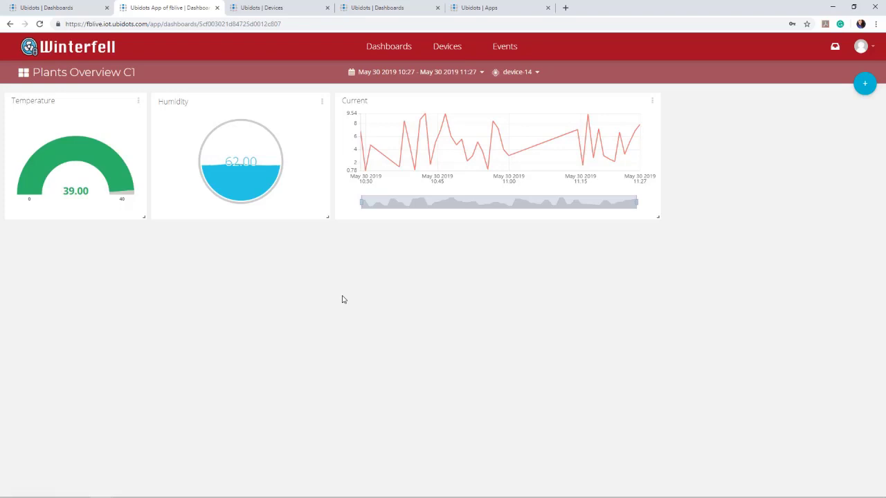
{"action": "left_click", "coordinate": [445, 54]}
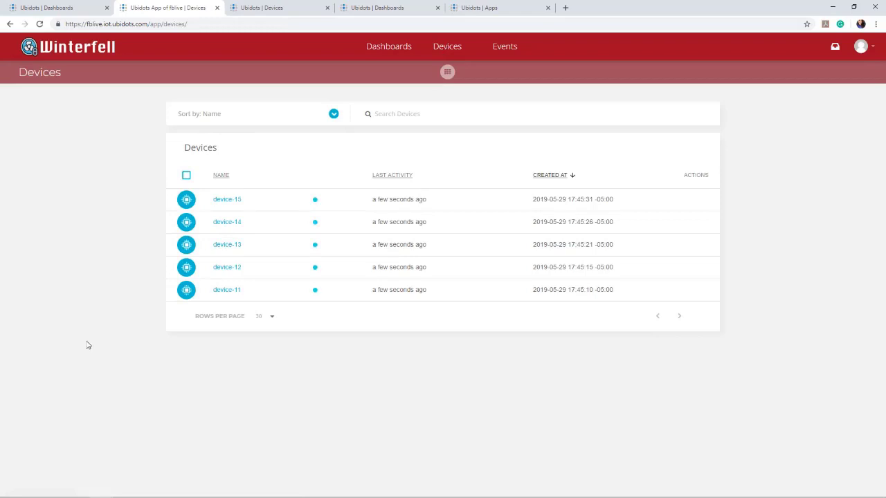
Review device-15's details twice, then return to the admin 'Ubidots | Devices' tab.
{"action": "left_click", "coordinate": [226, 199]}
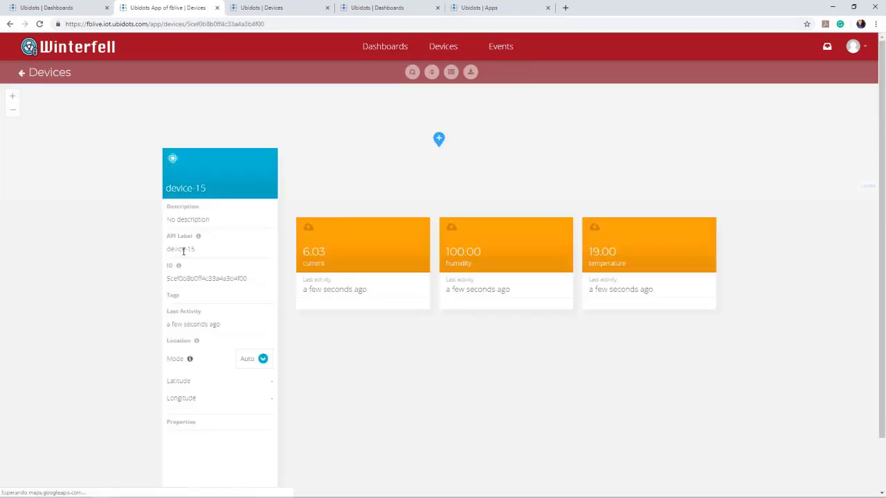
{"action": "left_click", "coordinate": [21, 72]}
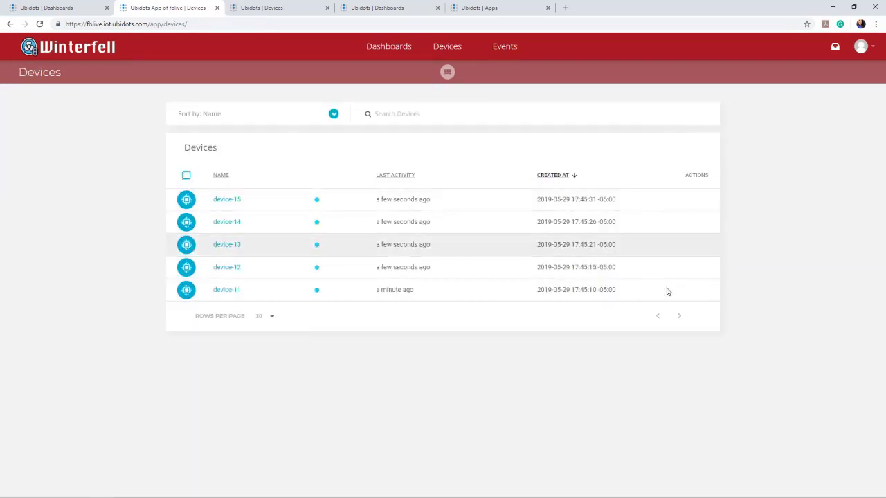
{"action": "left_click", "coordinate": [227, 202]}
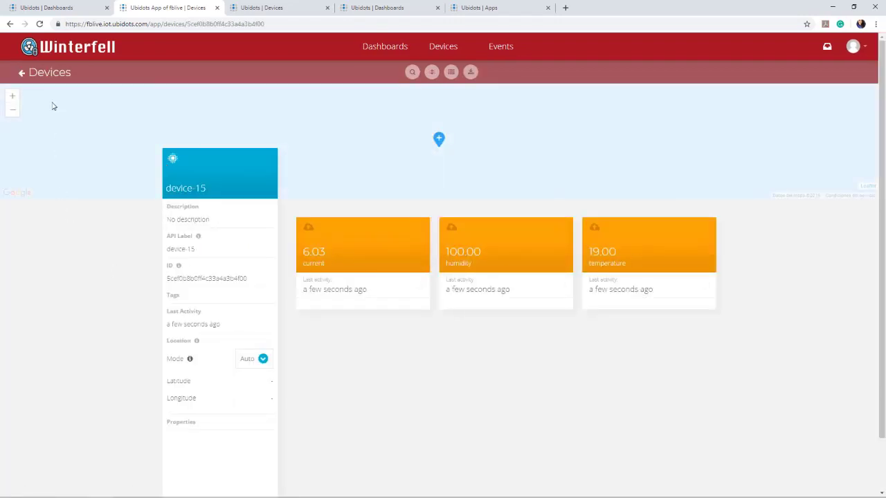
{"action": "left_click", "coordinate": [39, 74]}
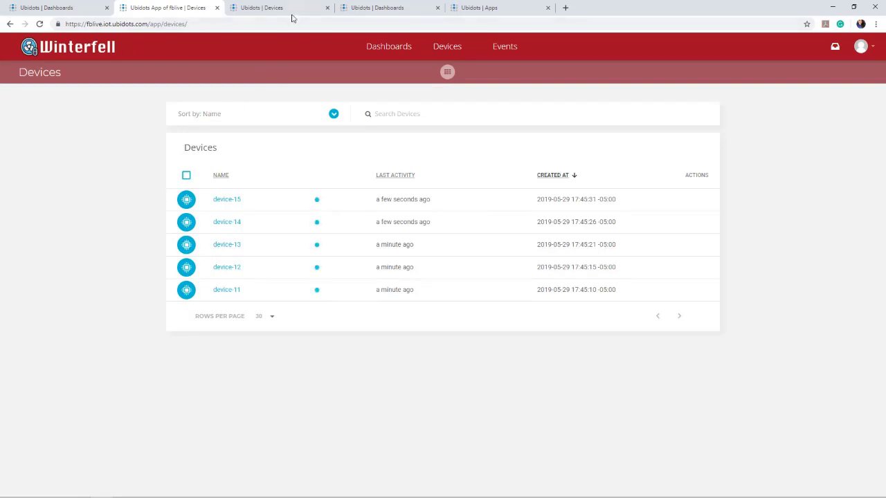
{"action": "left_click", "coordinate": [269, 10]}
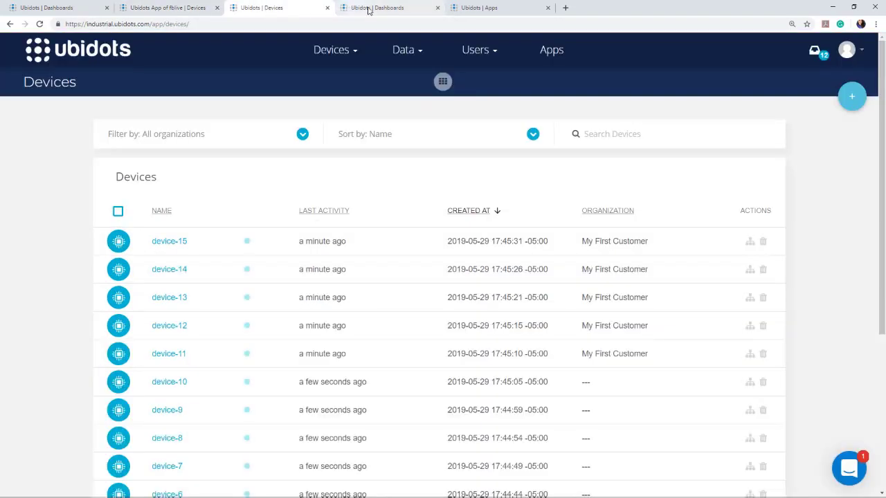
Go from the Apps overview to the Users > Roles page.
{"action": "left_click", "coordinate": [359, 10]}
{"action": "left_click", "coordinate": [486, 9]}
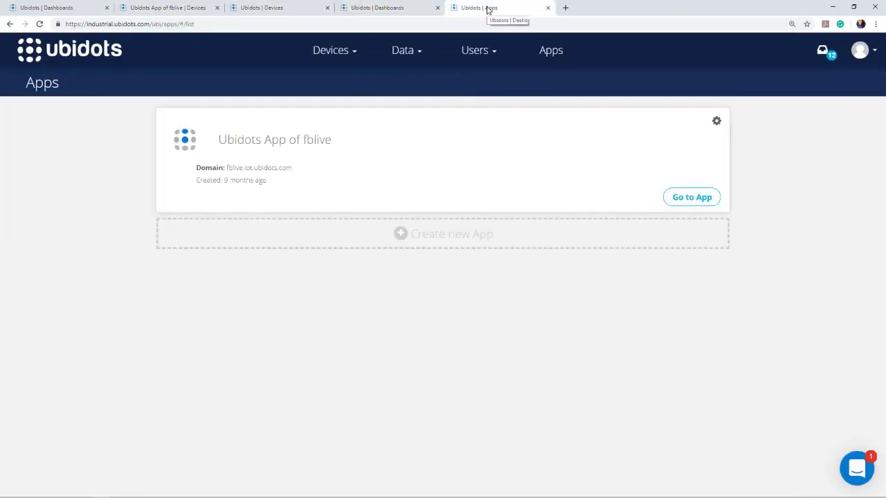
{"action": "left_click", "coordinate": [484, 54]}
{"action": "left_click", "coordinate": [474, 105]}
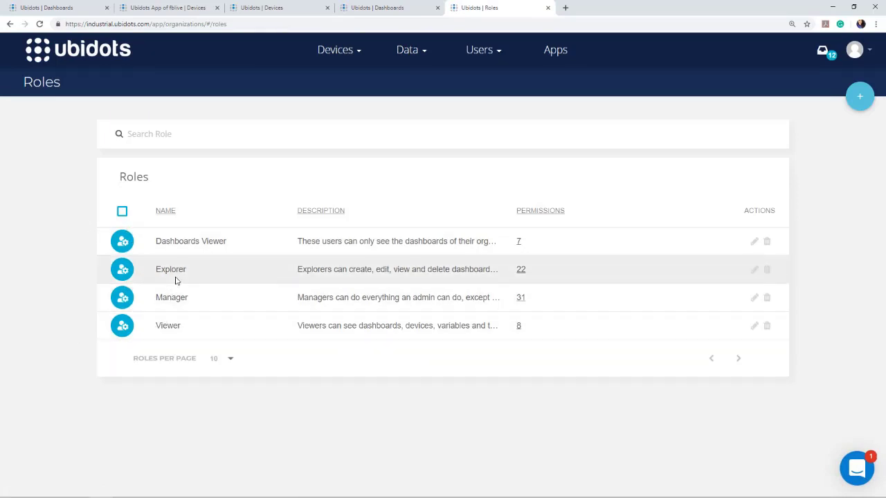
Start a new role named 'My own role' and browse its permission options.
{"action": "left_click", "coordinate": [863, 102]}
{"action": "left_click", "coordinate": [567, 211]}
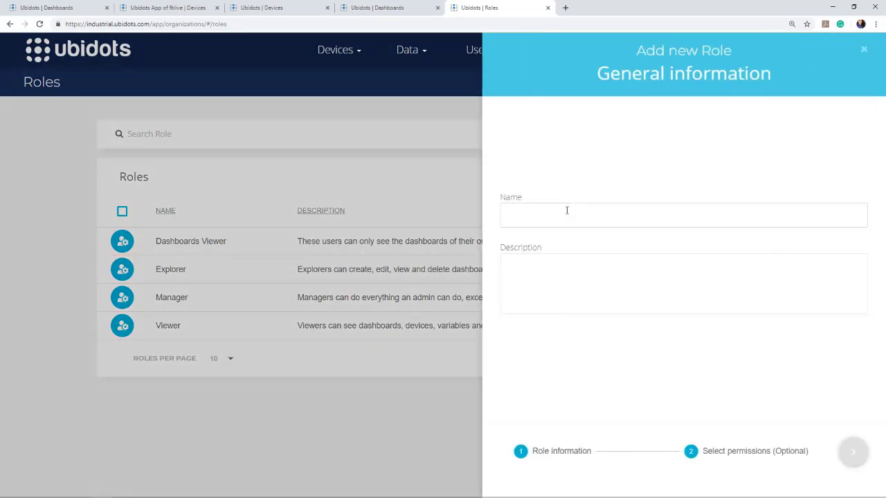
{"action": "type", "text": "My"}
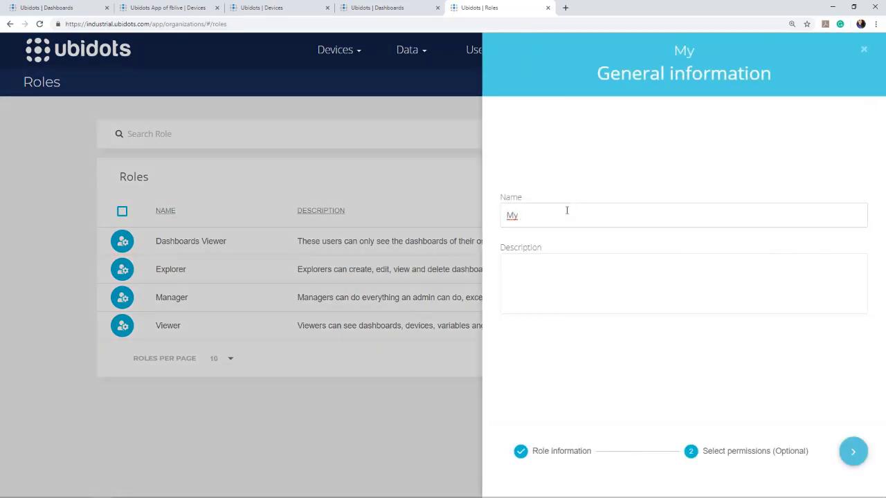
{"action": "type", "text": " own role"}
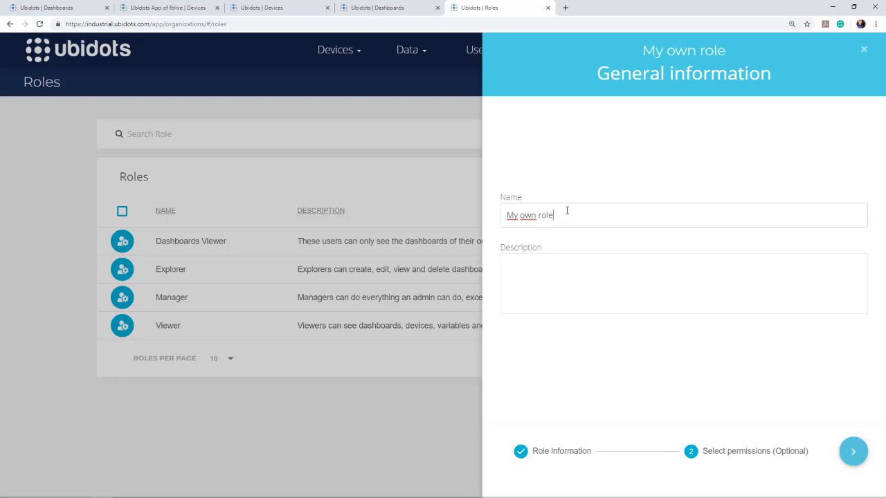
{"action": "left_click", "coordinate": [564, 283]}
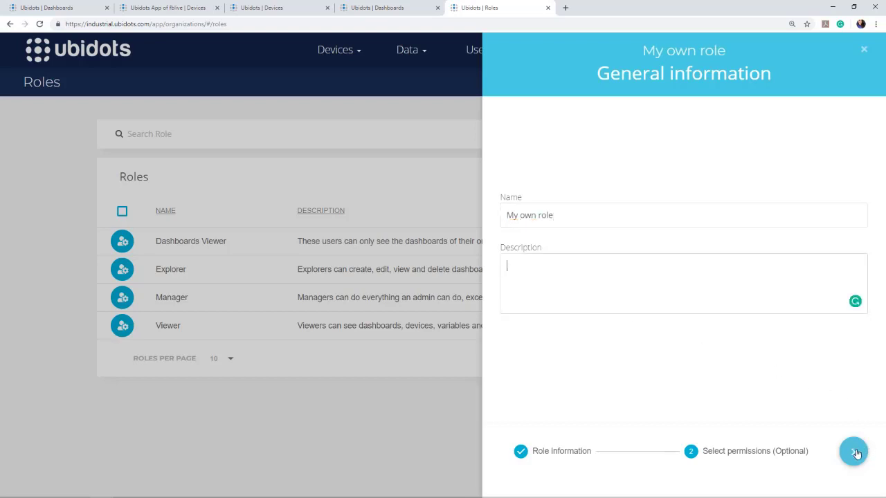
{"action": "left_click", "coordinate": [855, 454]}
{"action": "scroll", "coordinate": [687, 249], "scroll_direction": "down", "scroll_amount": 2}
{"action": "scroll", "coordinate": [687, 249], "scroll_direction": "down", "scroll_amount": 3}
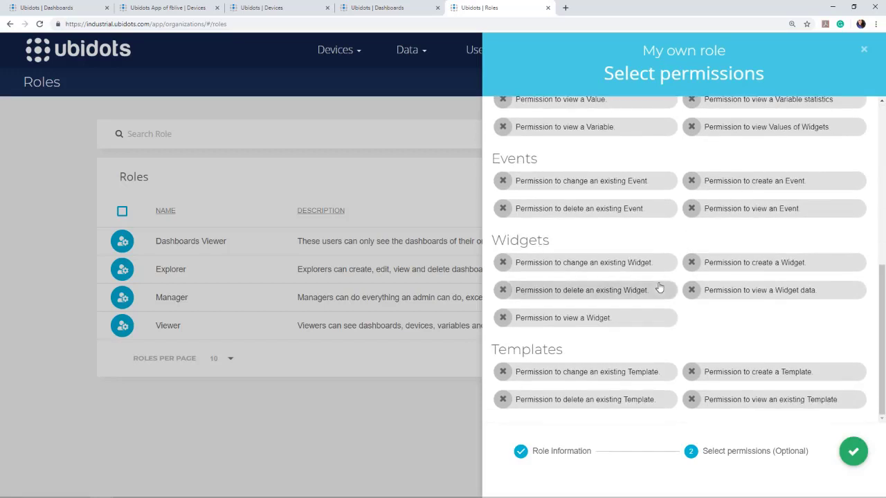
{"action": "scroll", "coordinate": [661, 297], "scroll_direction": "up", "scroll_amount": 5}
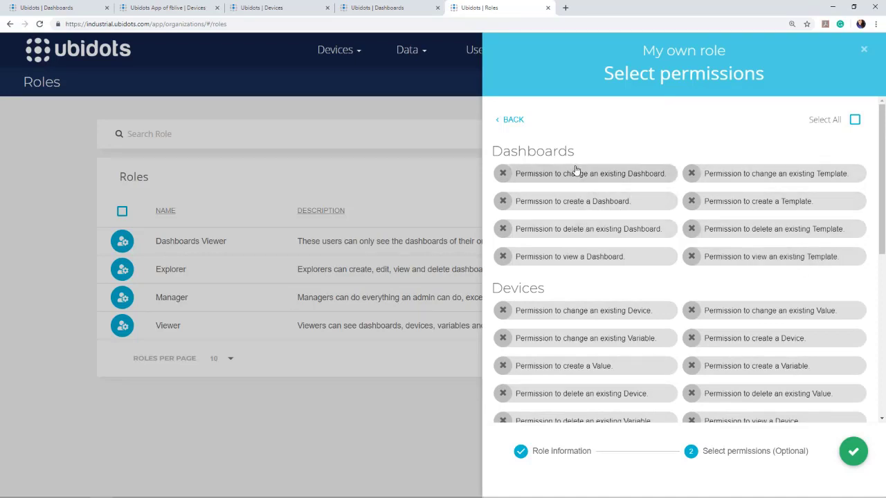
{"action": "scroll", "coordinate": [669, 273], "scroll_direction": "down", "scroll_amount": 2}
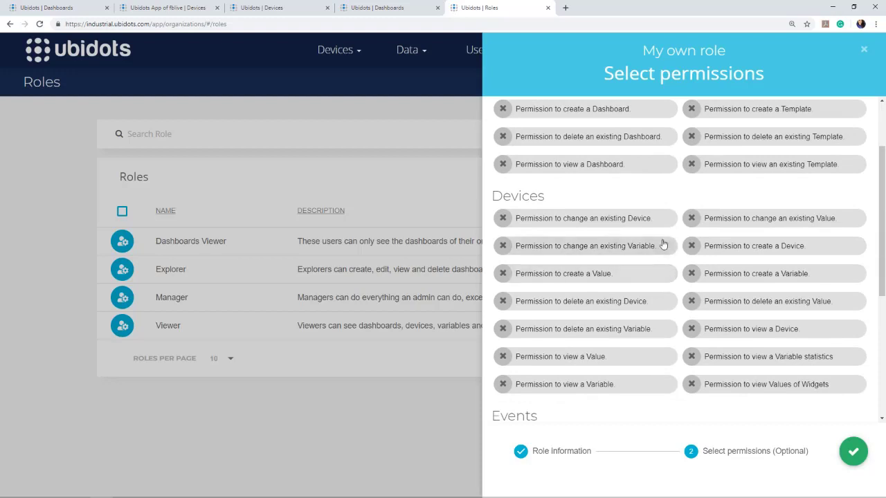
{"action": "scroll", "coordinate": [656, 205], "scroll_direction": "down", "scroll_amount": 1}
{"action": "scroll", "coordinate": [656, 205], "scroll_direction": "up", "scroll_amount": 3}
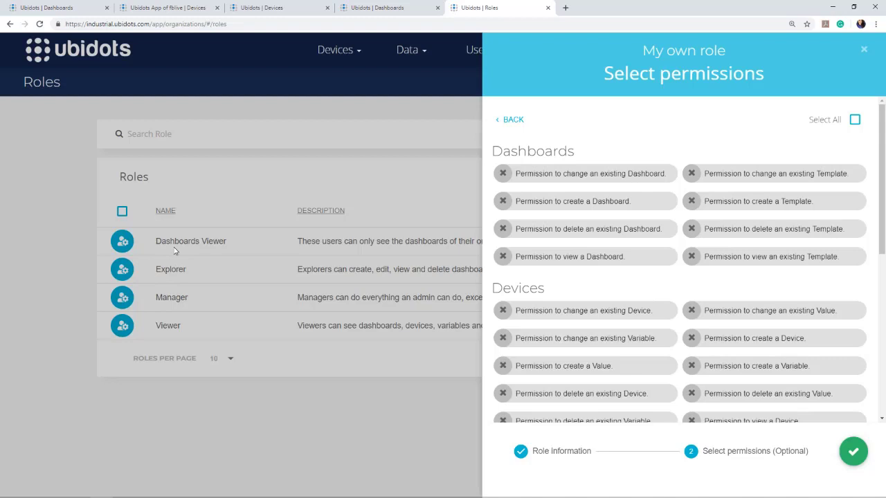
Discard the draft role and open My First Customer from the Organizations list.
{"action": "left_click", "coordinate": [864, 52]}
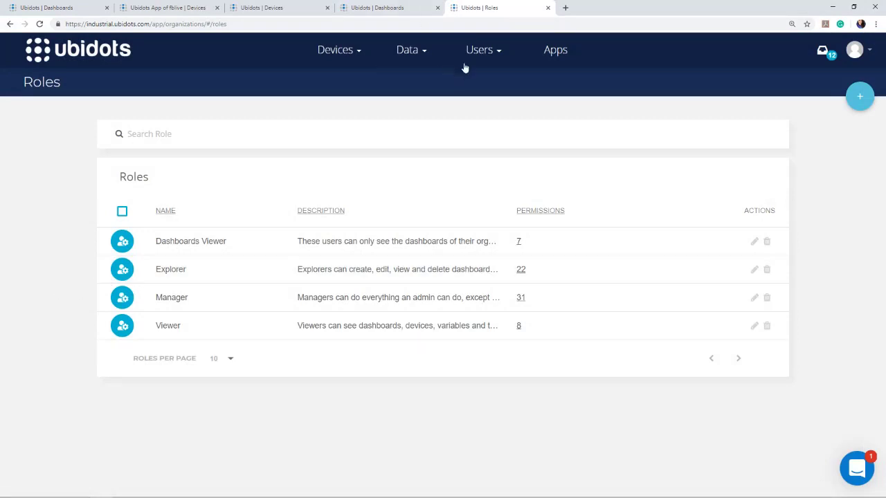
{"action": "left_click", "coordinate": [486, 53]}
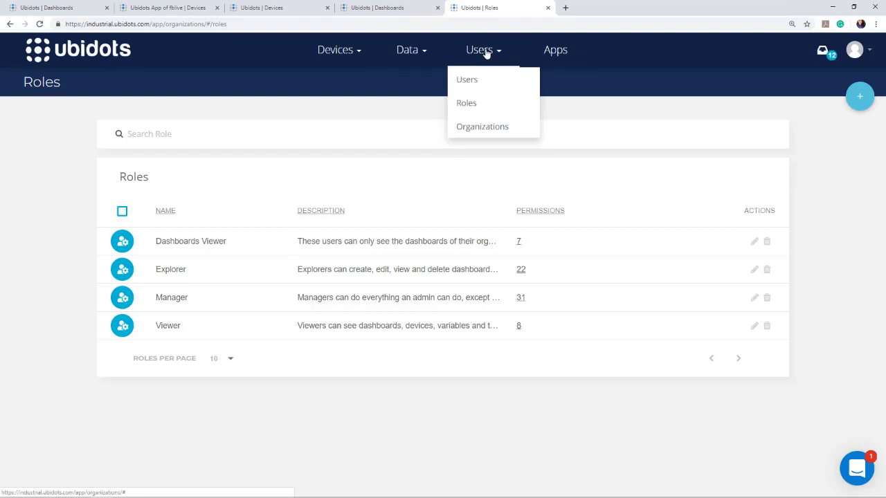
{"action": "left_click", "coordinate": [475, 128]}
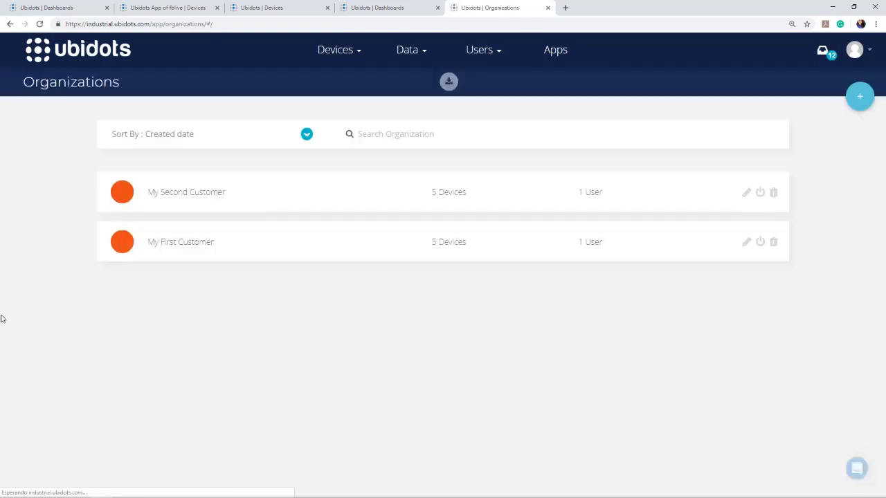
{"action": "left_click", "coordinate": [122, 248]}
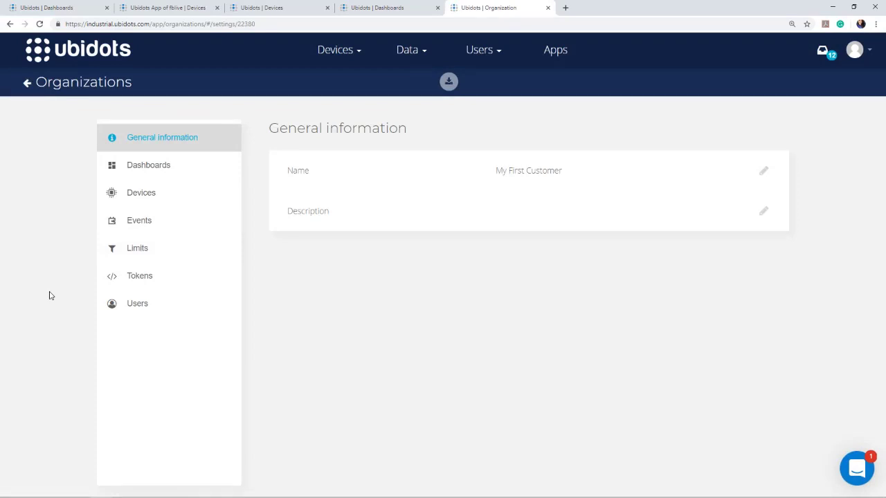
Check the account's API credentials, then open the organization's Tokens page.
{"action": "left_click", "coordinate": [854, 55]}
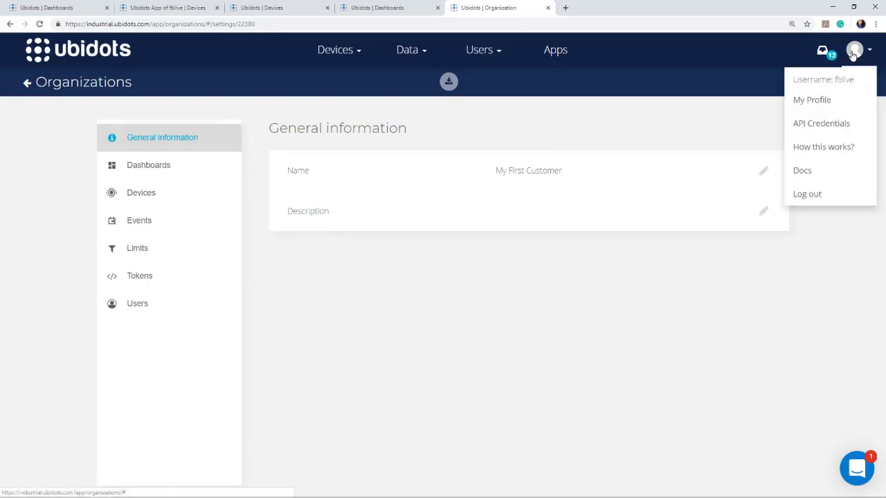
{"action": "left_click", "coordinate": [821, 125]}
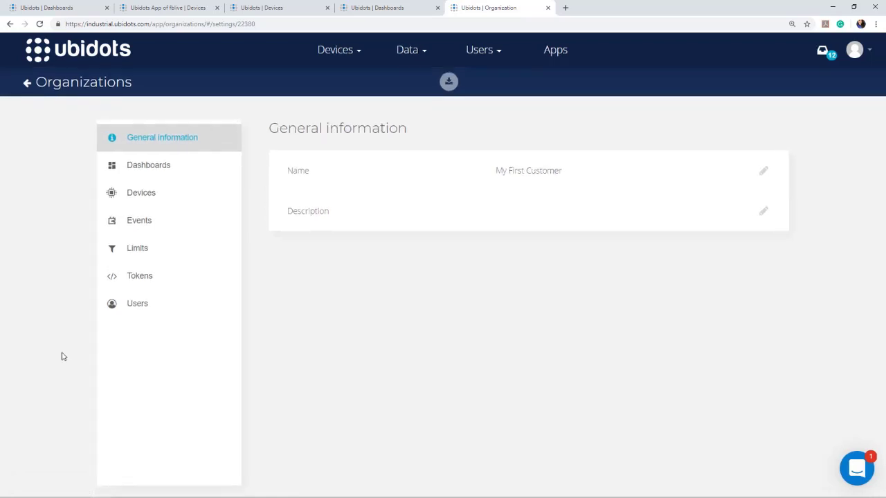
{"action": "left_click", "coordinate": [134, 277]}
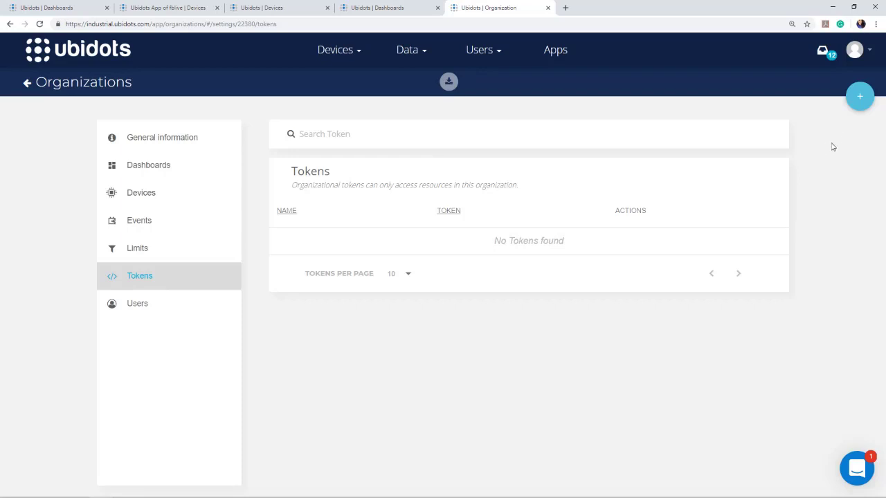
Create an organization token named 'Test Token'.
{"action": "left_click", "coordinate": [859, 100]}
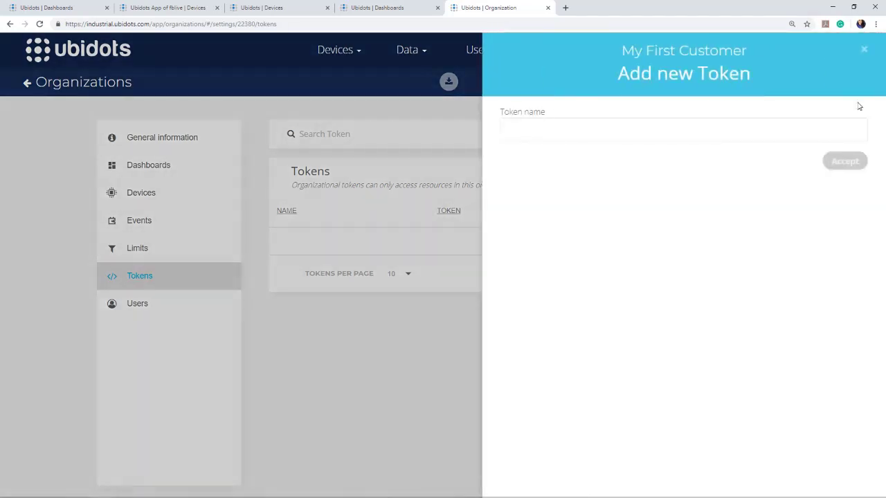
{"action": "left_click", "coordinate": [661, 136]}
{"action": "type", "text": "Test"}
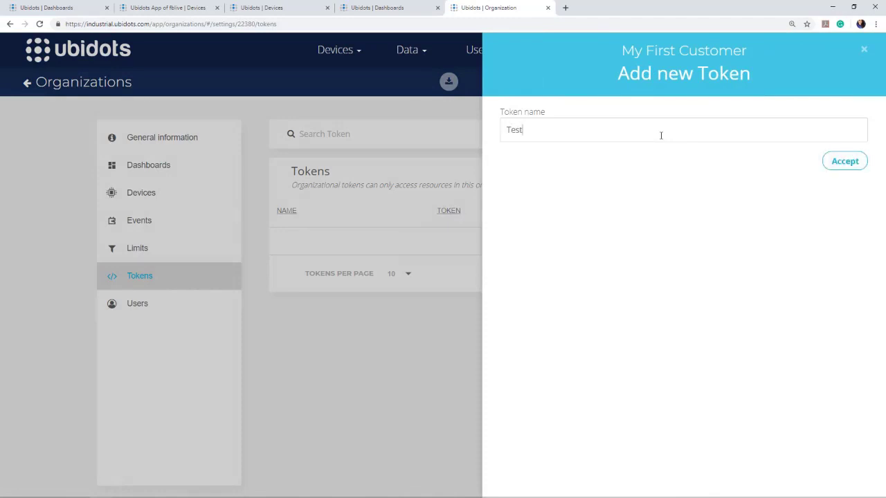
{"action": "type", "text": " Token"}
{"action": "left_click", "coordinate": [847, 171]}
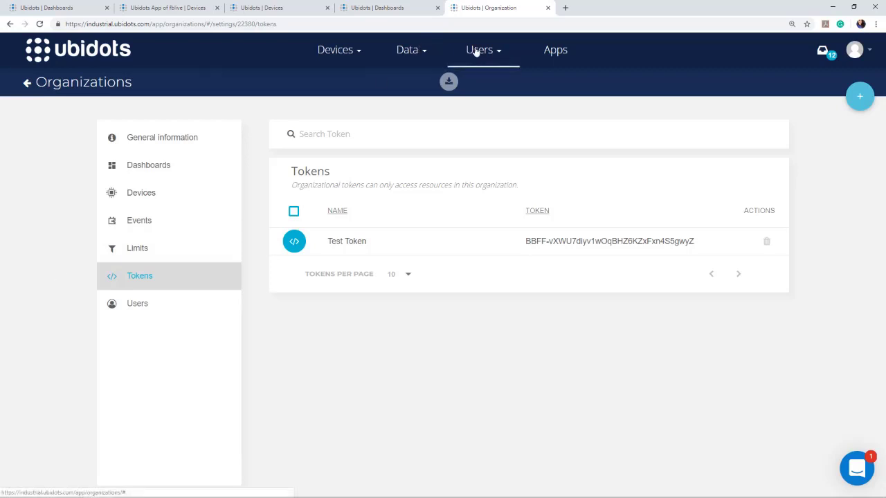
Open the Users list, close the Devices and extra Dashboards tabs, and return to Users.
{"action": "mouse_move", "coordinate": [491, 55]}
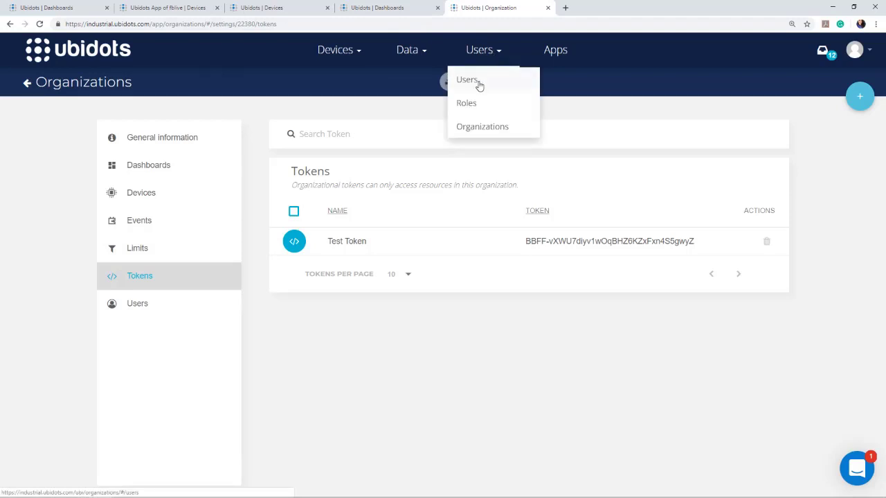
{"action": "left_click", "coordinate": [467, 79]}
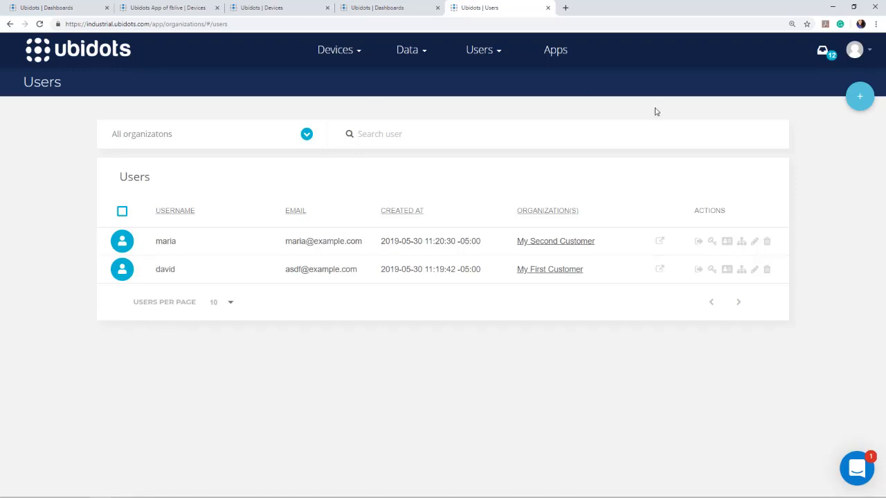
{"action": "left_click", "coordinate": [383, 10]}
{"action": "left_click", "coordinate": [284, 9]}
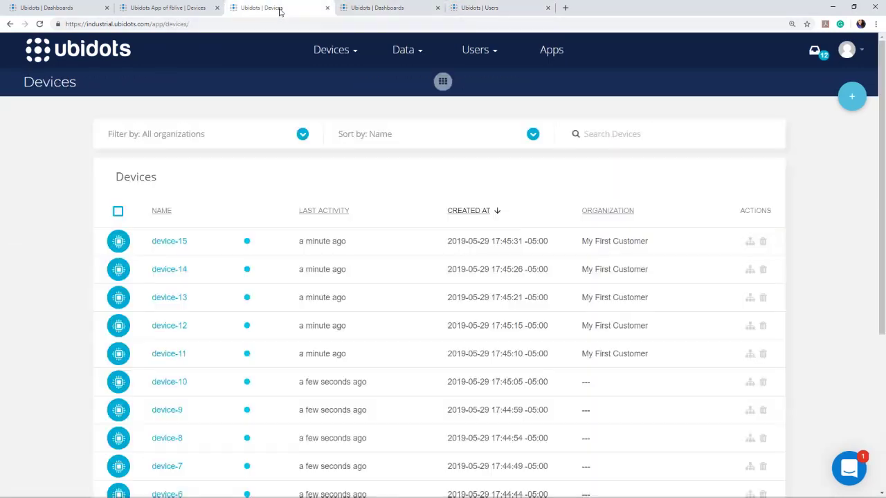
{"action": "left_click", "coordinate": [327, 8]}
{"action": "left_click", "coordinate": [326, 8]}
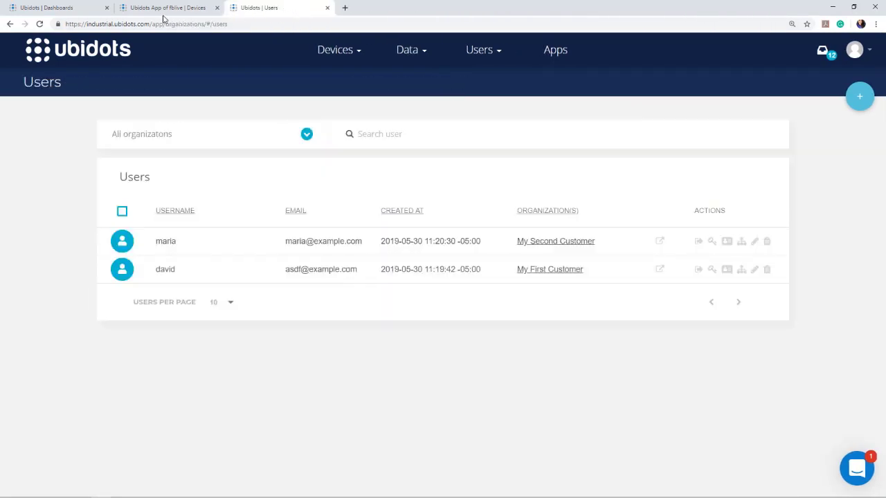
{"action": "left_click", "coordinate": [166, 7]}
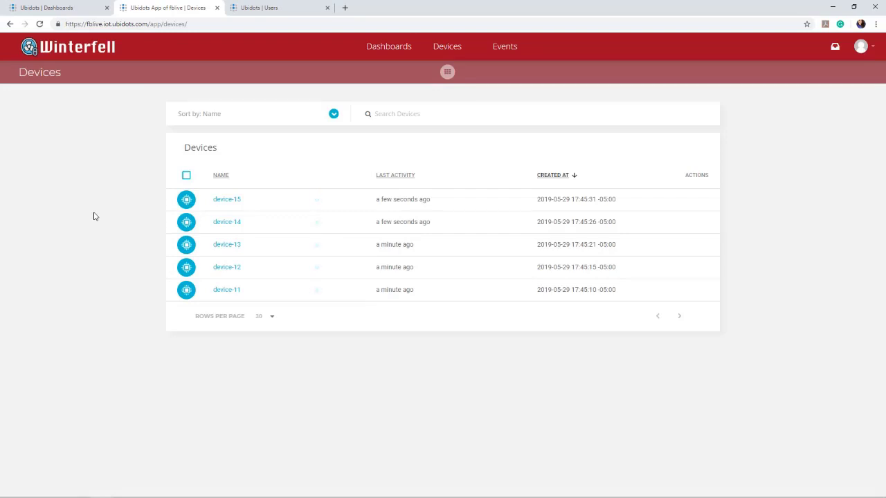
{"action": "left_click", "coordinate": [285, 9]}
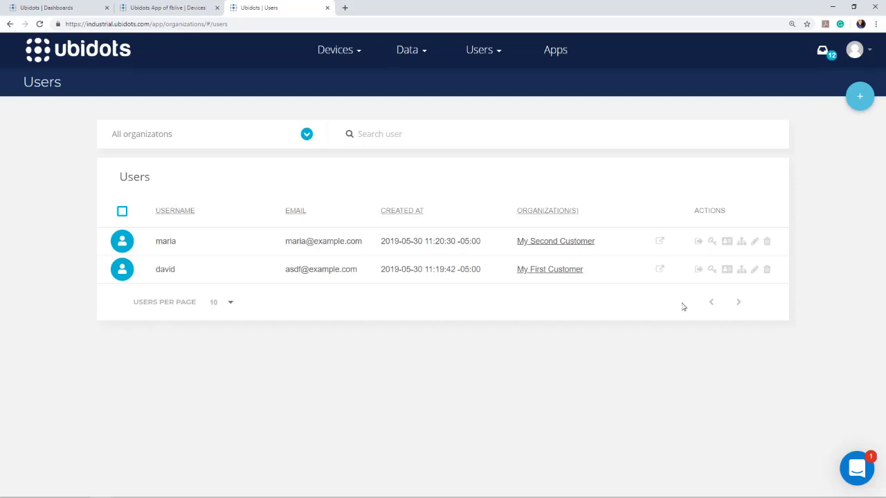
Create a magic link for the second customer's user to the fblive Ubidots App.
{"action": "left_click", "coordinate": [700, 243]}
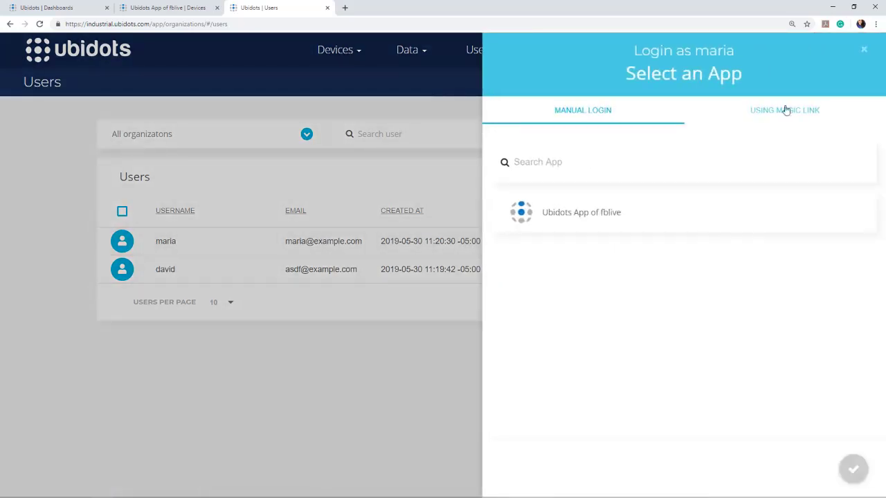
{"action": "left_click", "coordinate": [786, 112]}
{"action": "left_click", "coordinate": [585, 217]}
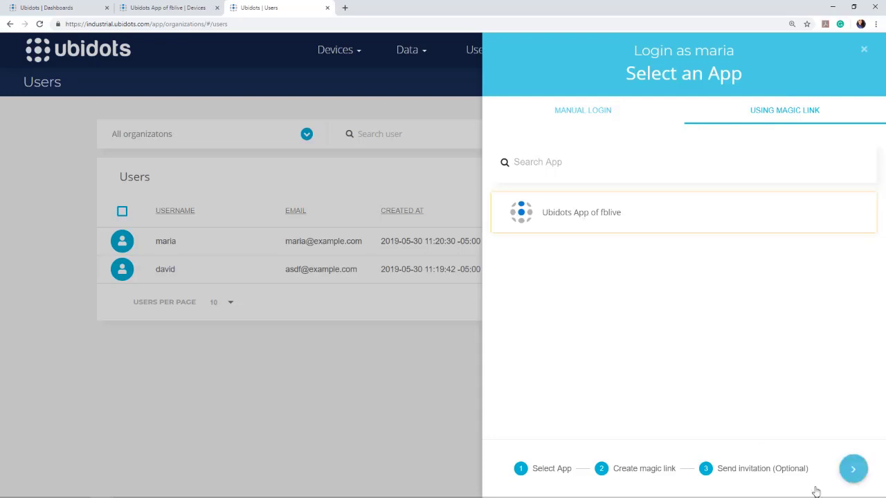
{"action": "left_click", "coordinate": [847, 471]}
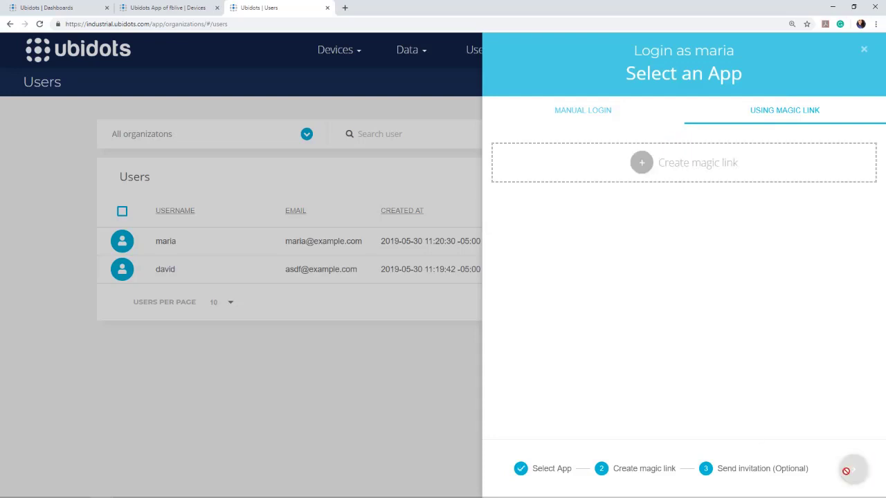
{"action": "left_click", "coordinate": [641, 162]}
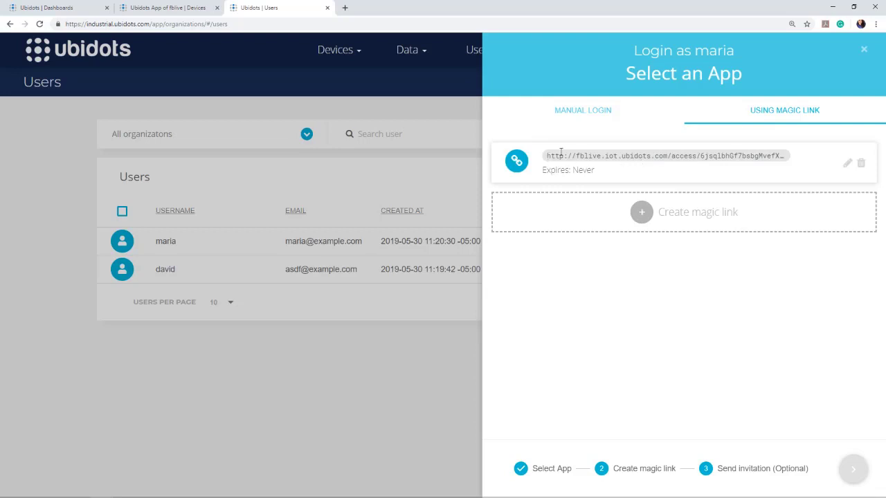
{"action": "left_click", "coordinate": [847, 165]}
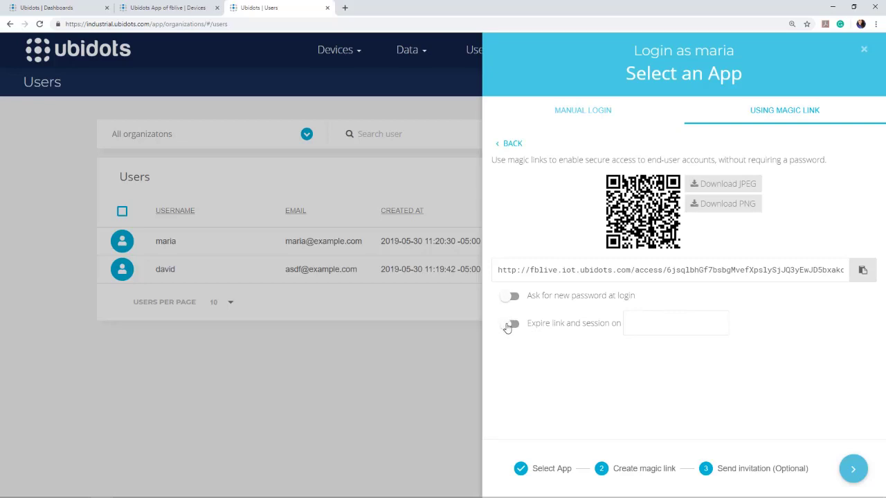
{"action": "left_click", "coordinate": [509, 325]}
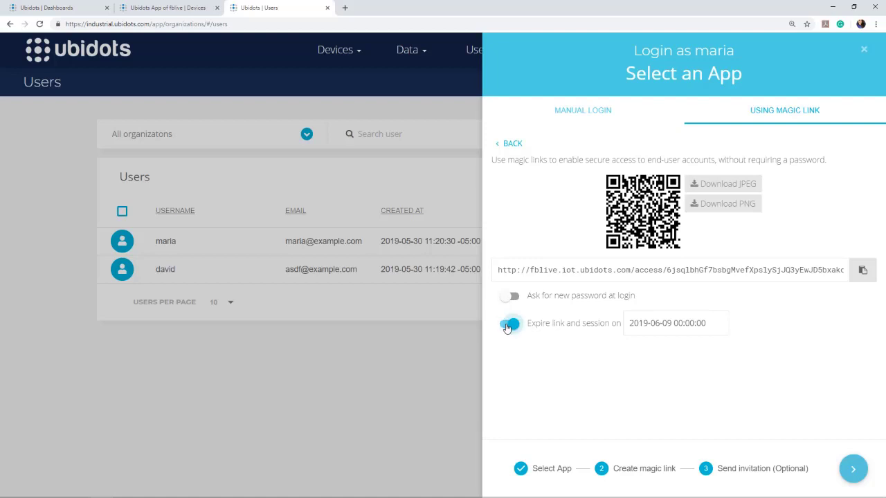
{"action": "left_click", "coordinate": [688, 323]}
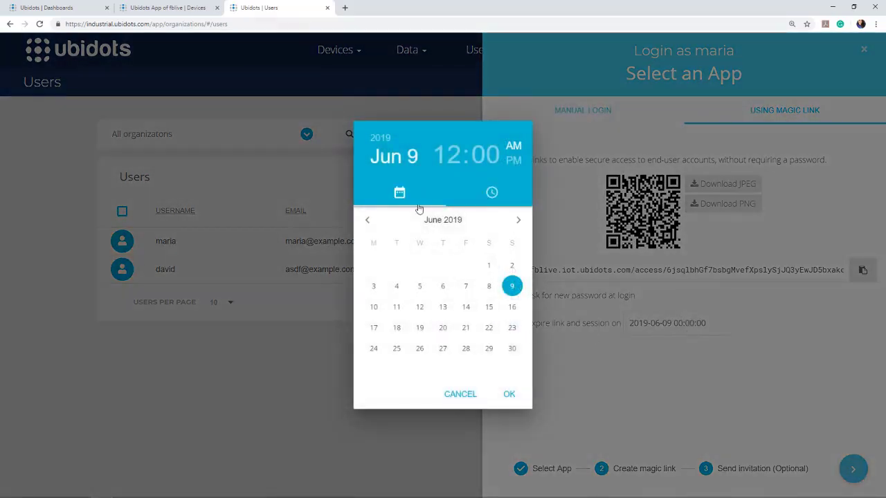
{"action": "left_click", "coordinate": [369, 220]}
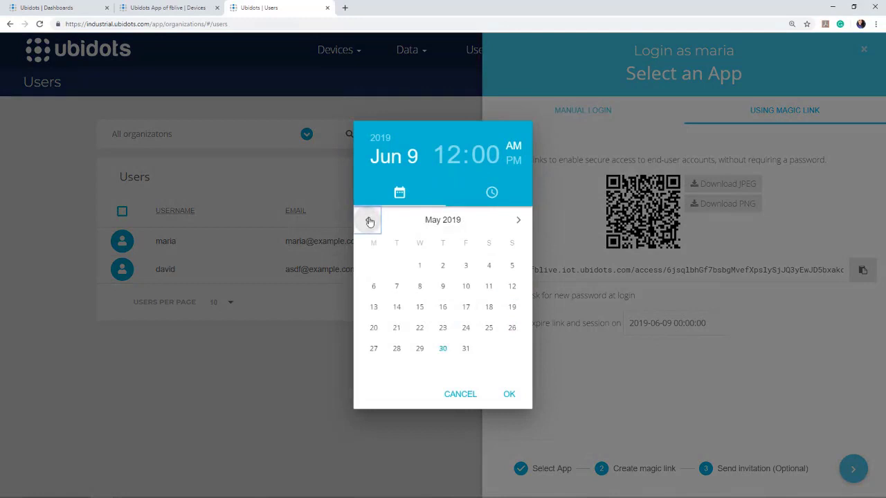
{"action": "left_click", "coordinate": [466, 350]}
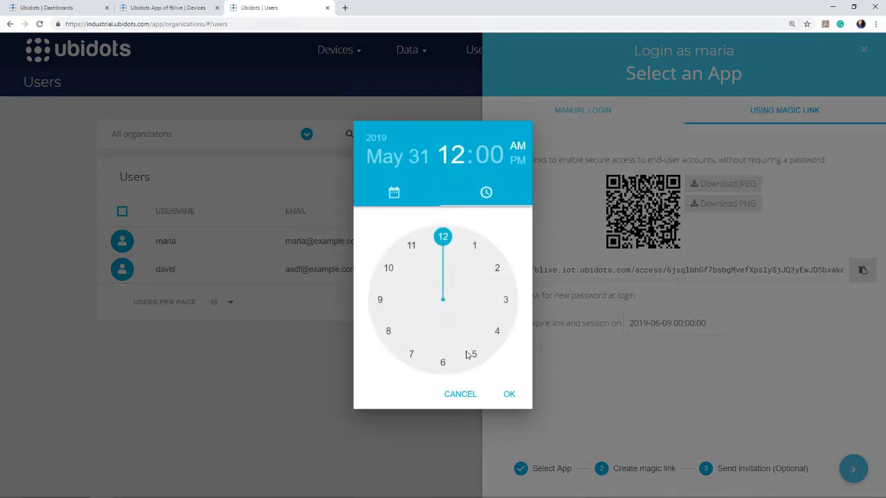
{"action": "left_click", "coordinate": [511, 395]}
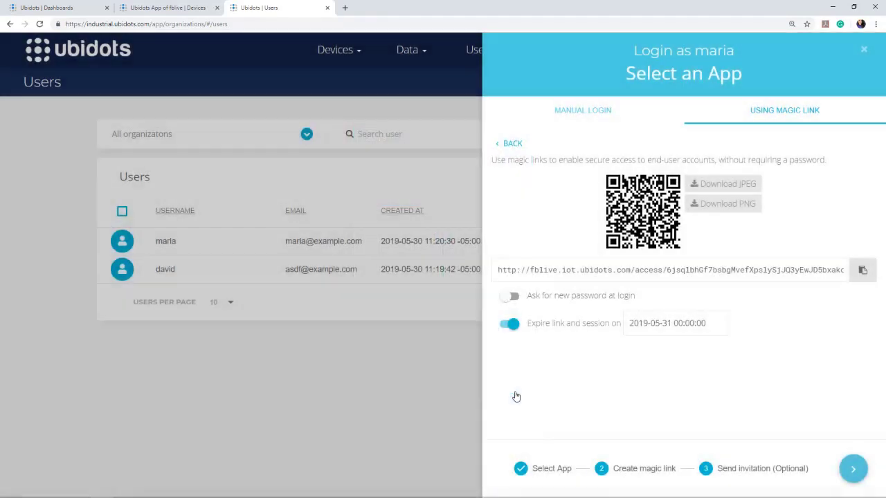
{"action": "left_click", "coordinate": [862, 270]}
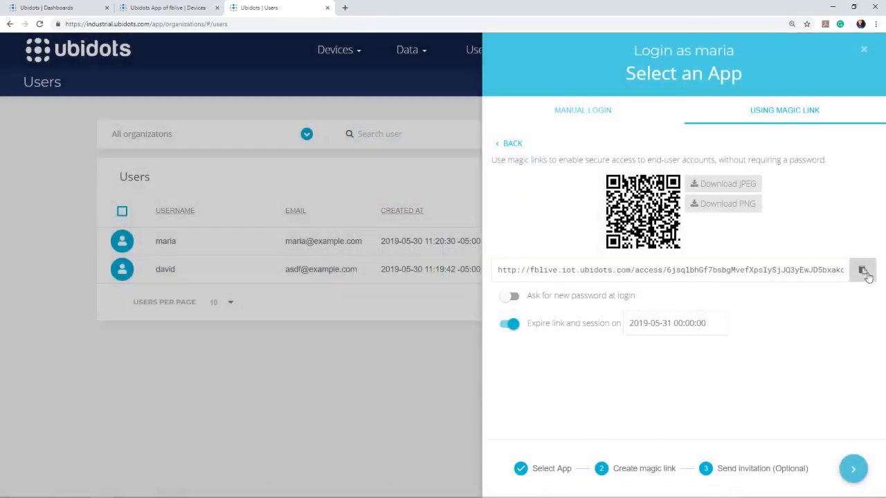
{"action": "left_click", "coordinate": [854, 468]}
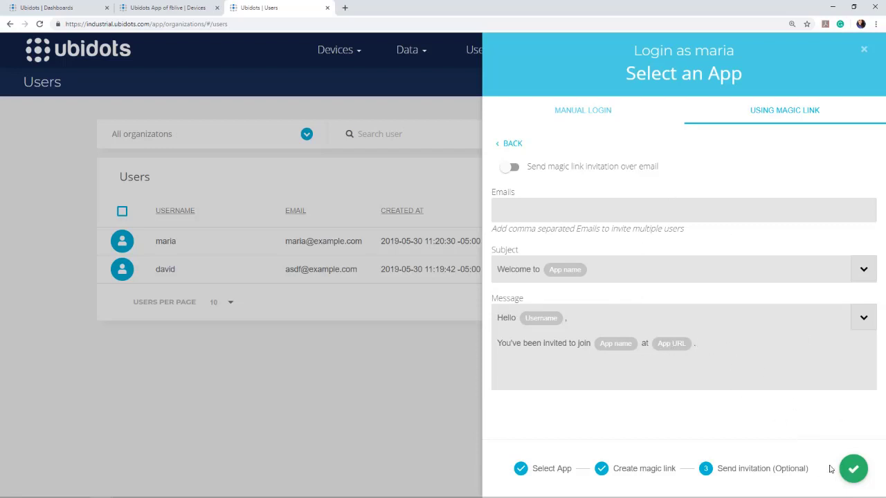
{"action": "left_click", "coordinate": [851, 470]}
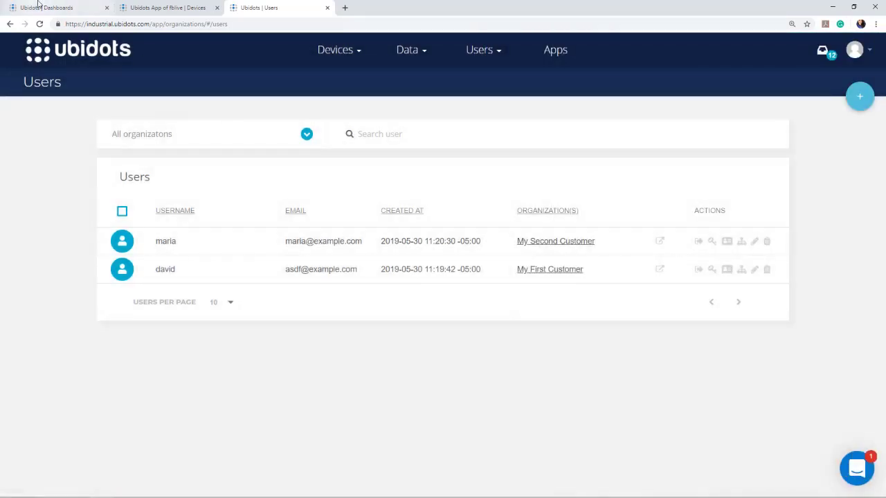
Log out of the Winterfell app from the account menu and close that tab.
{"action": "left_click", "coordinate": [138, 10]}
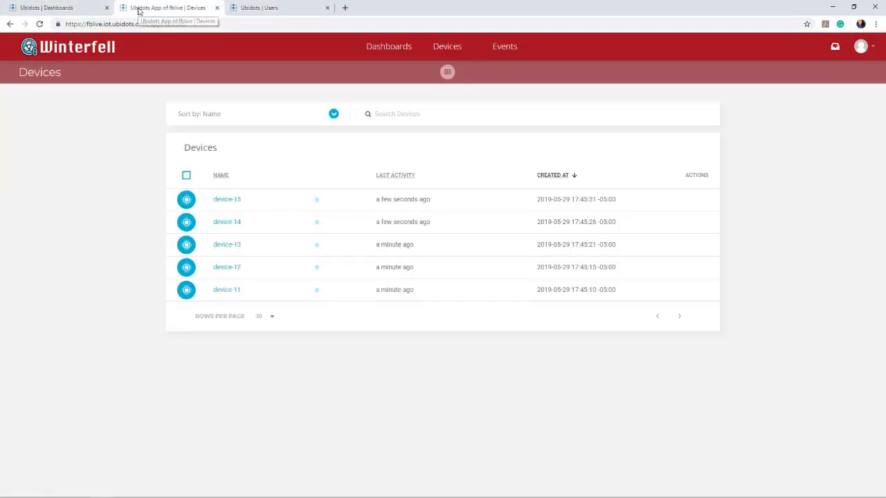
{"action": "left_click", "coordinate": [860, 46]}
{"action": "left_click", "coordinate": [836, 105]}
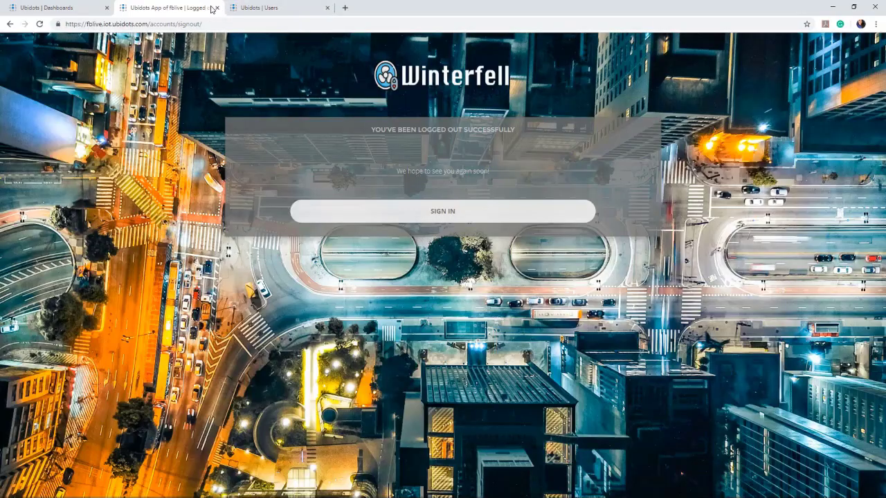
{"action": "left_click", "coordinate": [213, 9]}
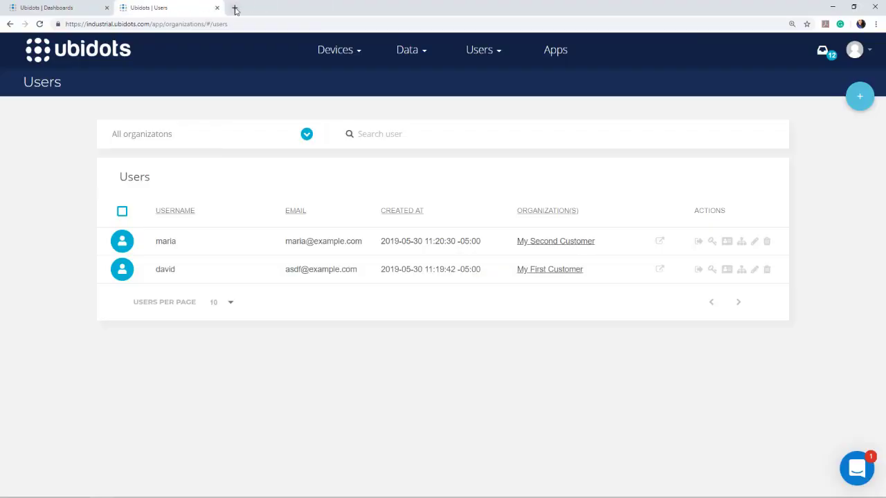
Open the pasted magic link in a new tab to load the Plants Overview C2 dashboard.
{"action": "key", "text": "ctrl+t"}
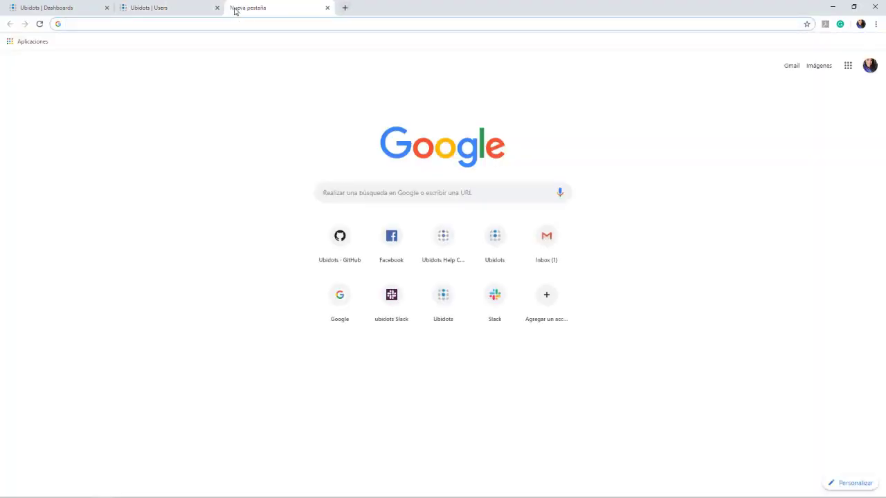
{"action": "key", "text": "ctrl+v"}
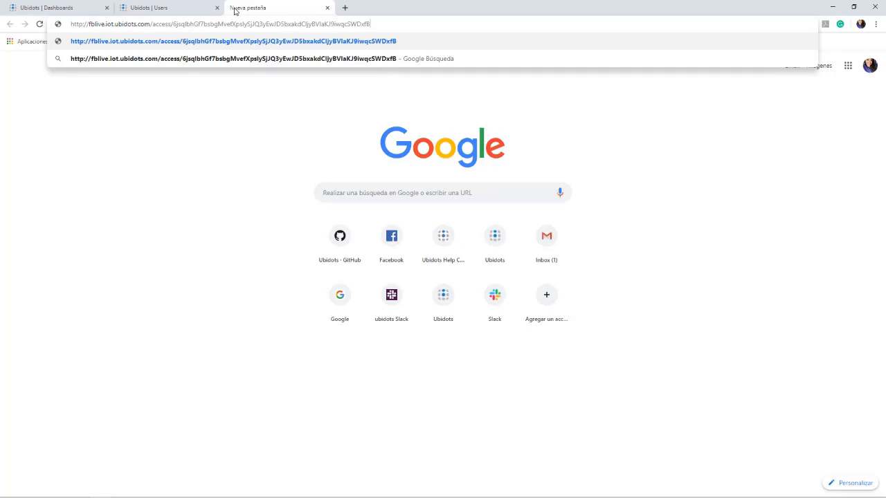
{"action": "key", "text": "Return"}
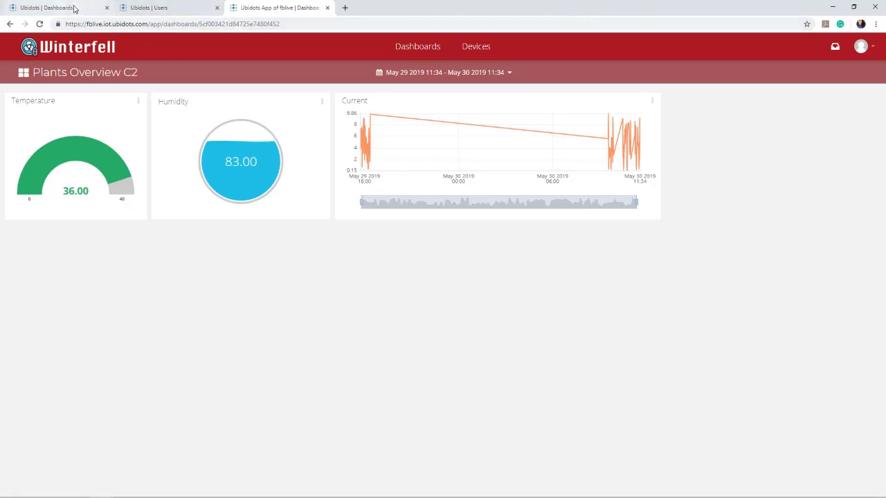
Compare the admin Plants Overview C2 dashboard's Temperature, Humidity and Current readings against Winterfell's.
{"action": "left_click", "coordinate": [72, 8]}
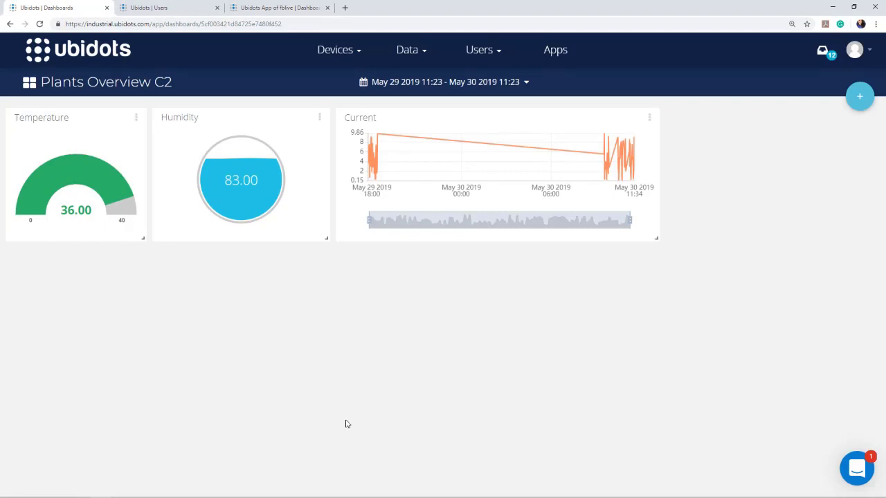
{"action": "mouse_move", "coordinate": [322, 497]}
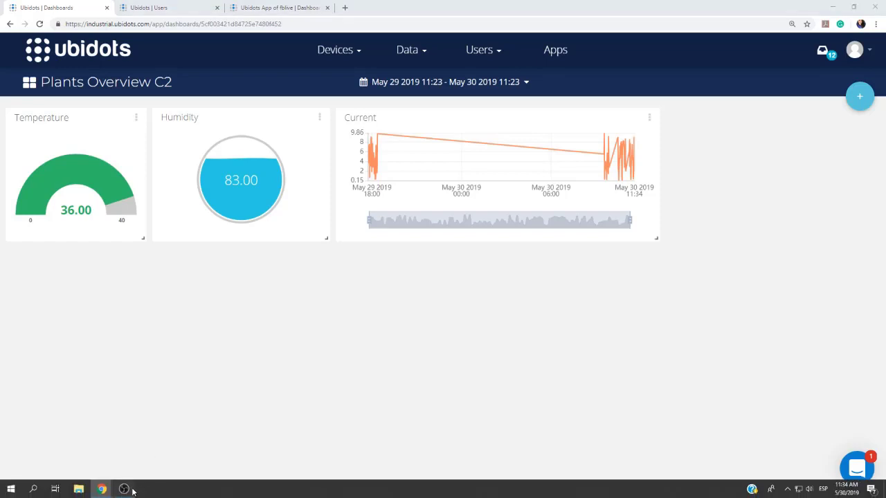
{"action": "left_click", "coordinate": [124, 489]}
{"action": "scroll", "coordinate": [105, 450], "scroll_direction": "down", "scroll_amount": 1}
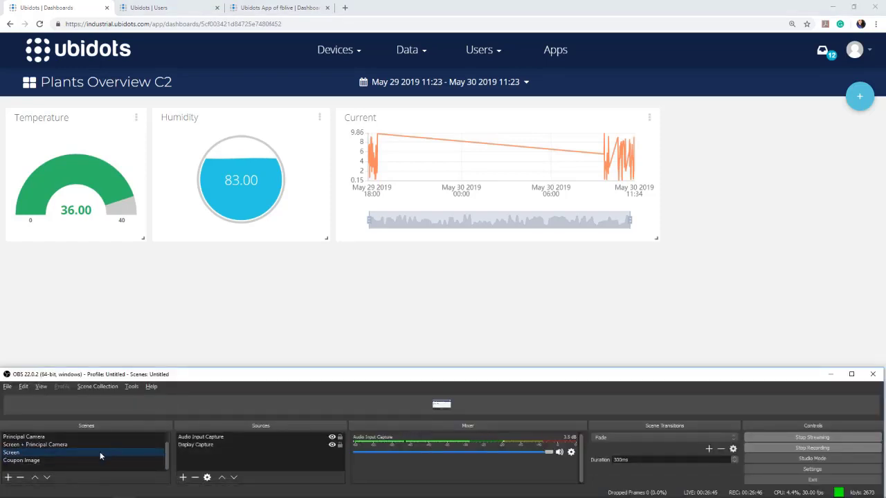
{"action": "left_click", "coordinate": [91, 460]}
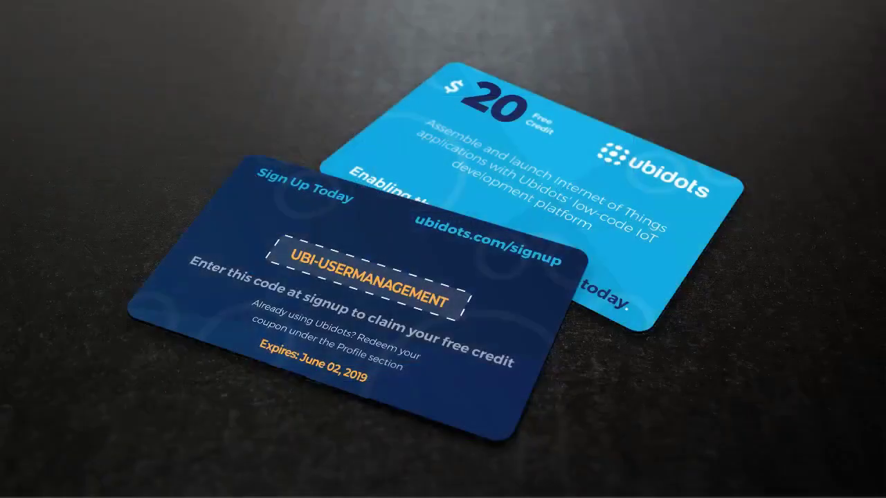